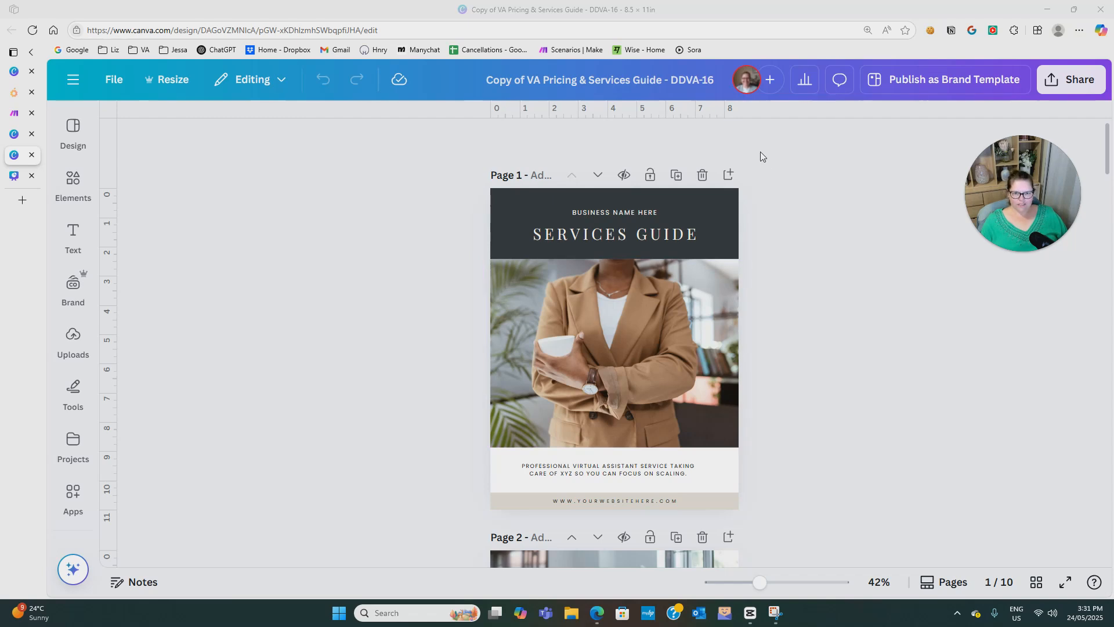
# Add a blank page at the front of the services guide and copy the colour circles and sample text onto it from the untitled presentation.
pyautogui.click(729, 177)
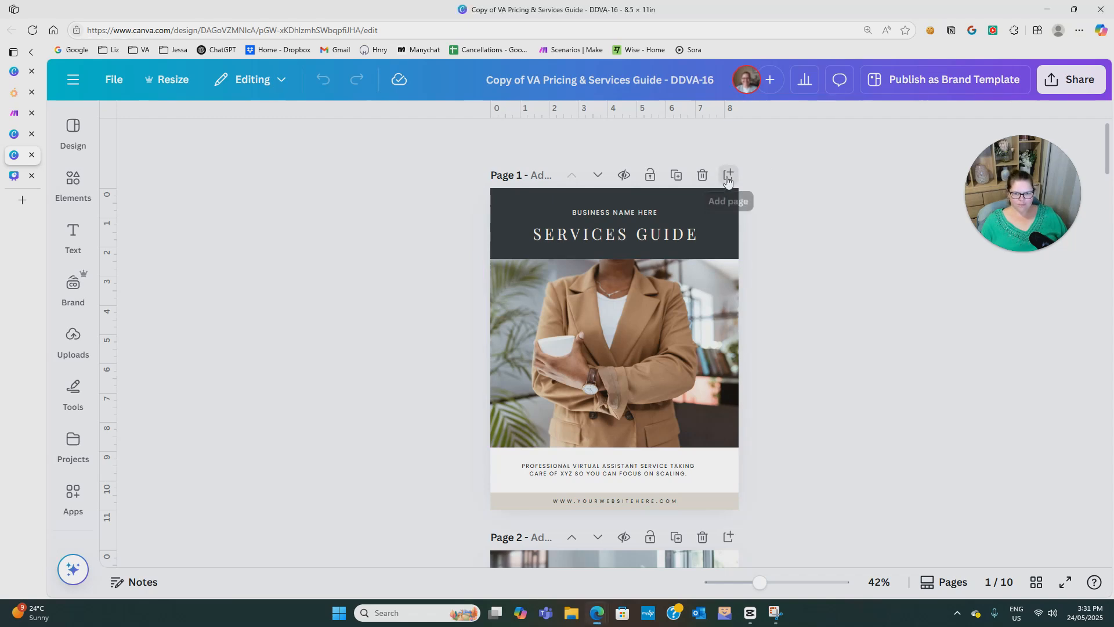
pyautogui.click(599, 175)
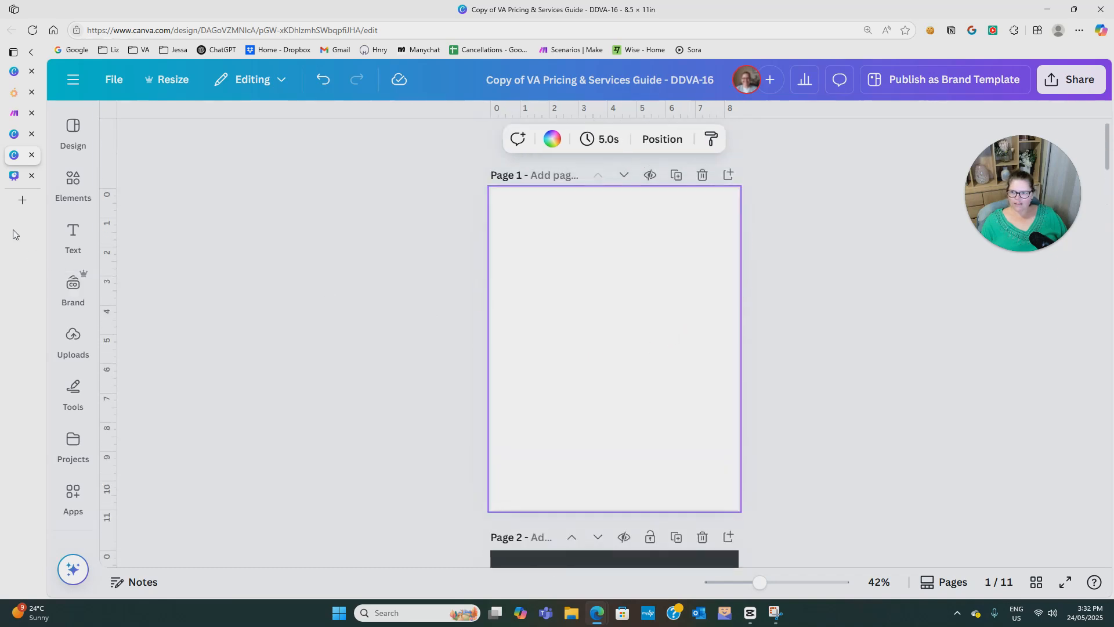
pyautogui.click(14, 176)
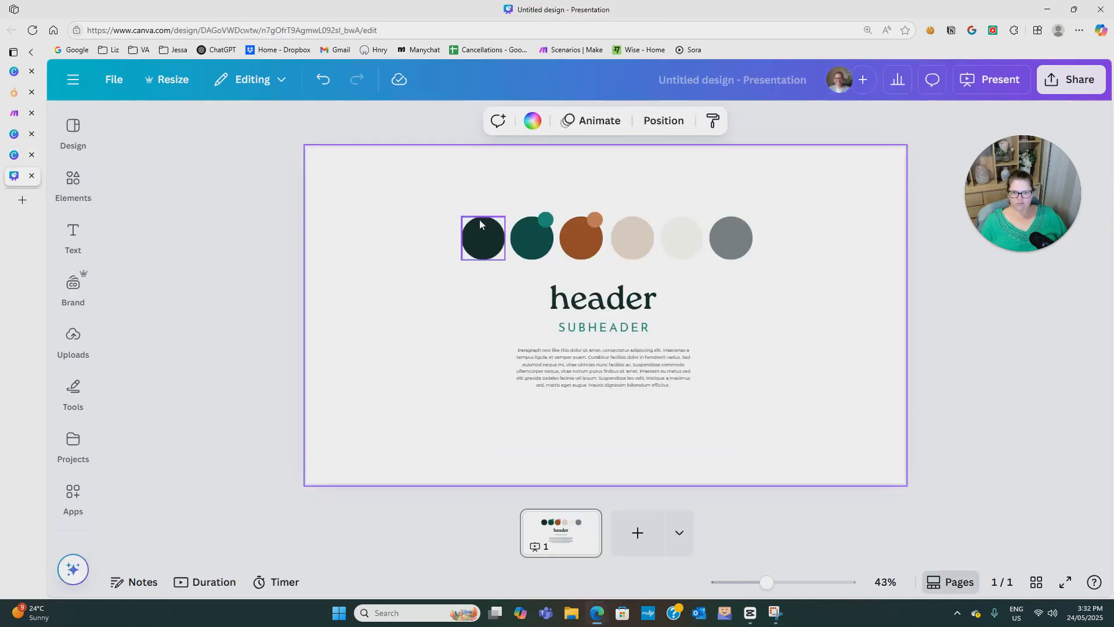
pyautogui.moveTo(352, 173); pyautogui.dragTo(813, 421)
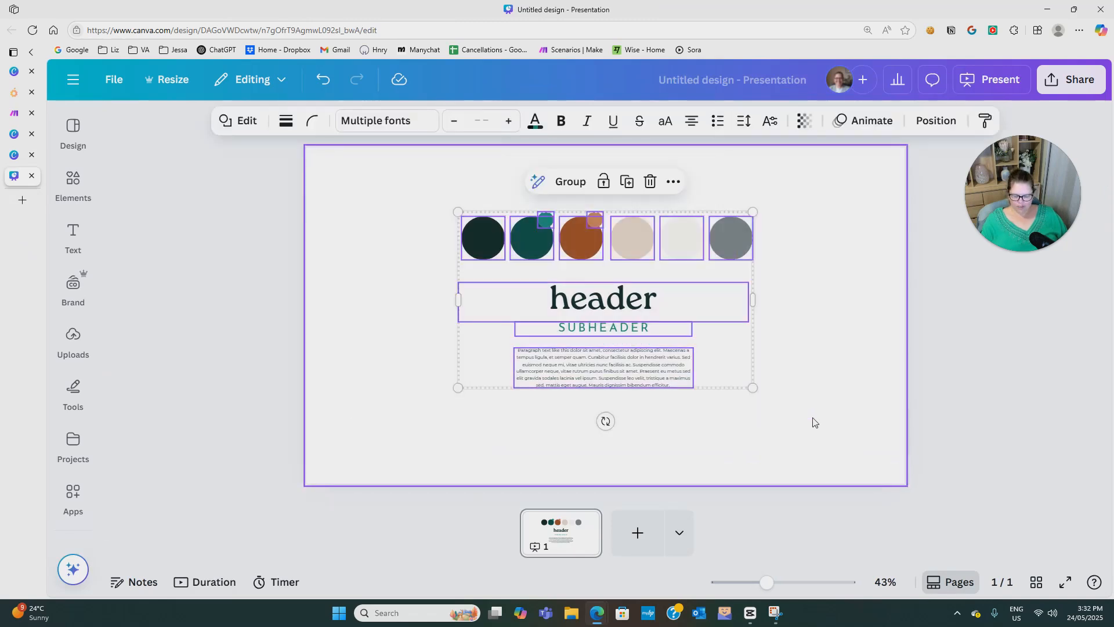
pyautogui.click(15, 154)
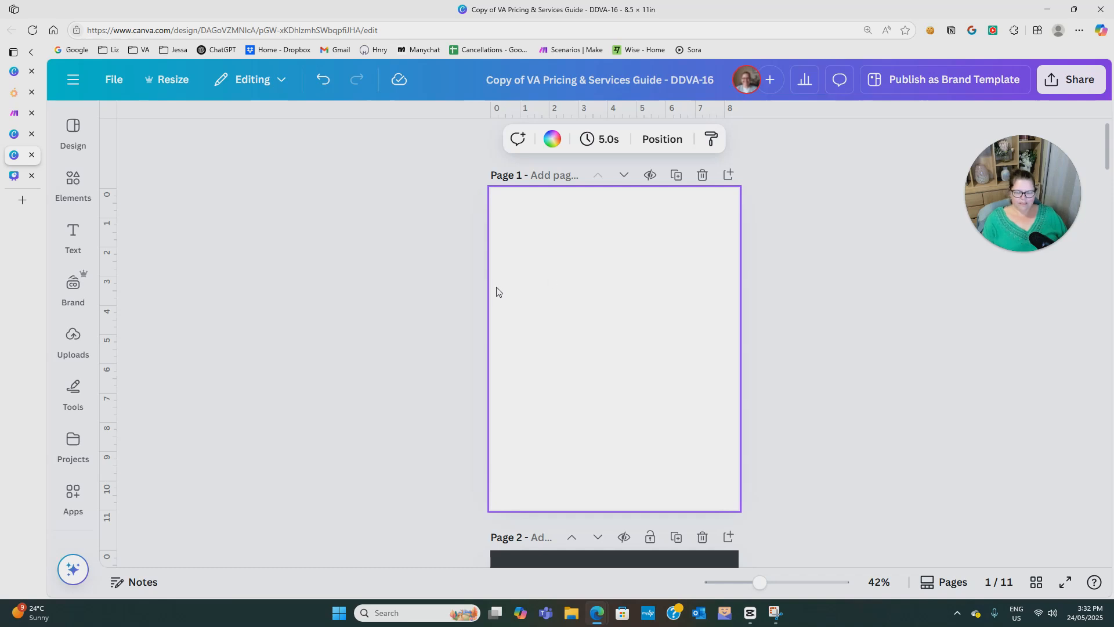
pyautogui.hotkey('ctrl', 'v')
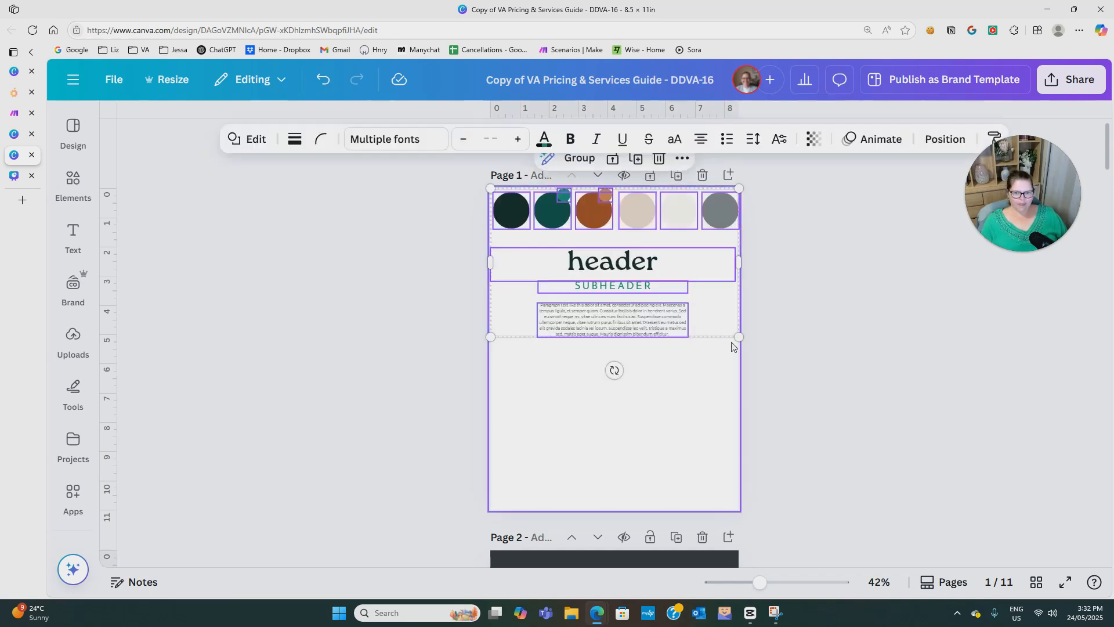
# Shrink the pasted colour circles and sample text and centre them horizontally in the upper part of page 1.
pyautogui.moveTo(735, 333); pyautogui.dragTo(651, 286)
pyautogui.moveTo(618, 235); pyautogui.dragTo(662, 285)
pyautogui.click(769, 308)
# Open the colour options for the dark header band behind the page 2 title.
pyautogui.scroll(-2, 771, 340)
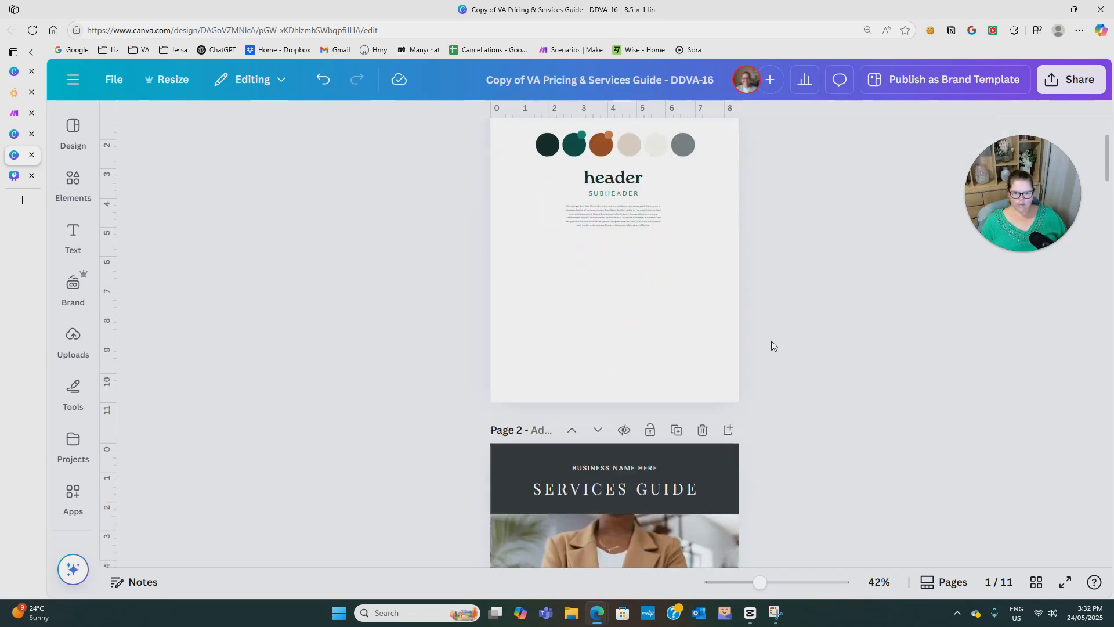
pyautogui.click(516, 446)
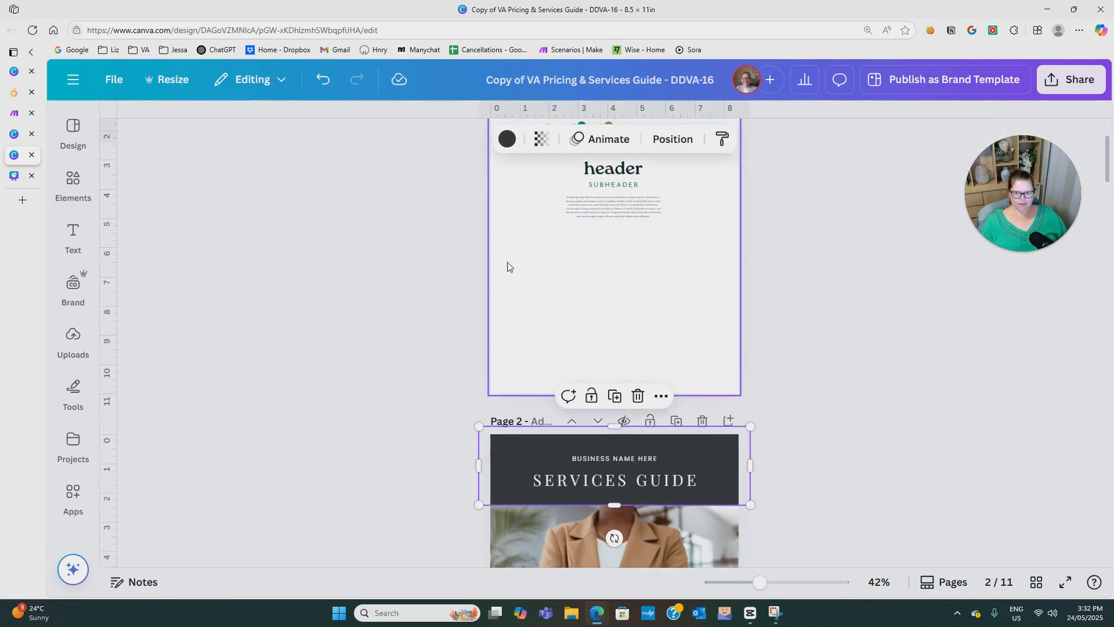
pyautogui.click(506, 139)
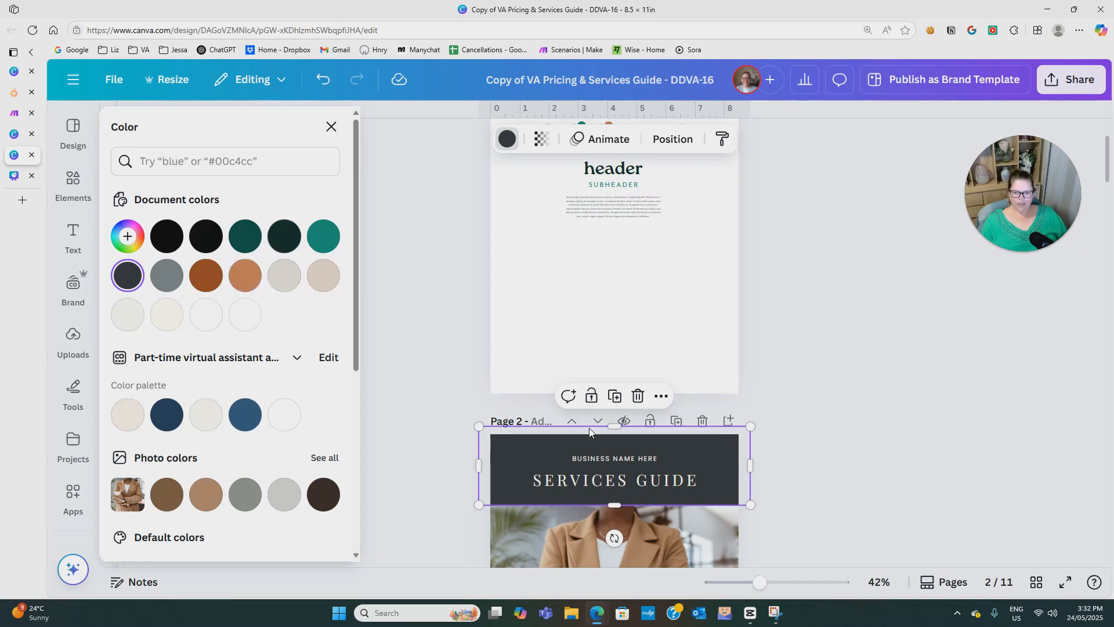
# Change the SERVICES GUIDE title font to Roca One and replace Playfair Display with it across the whole design.
pyautogui.click(582, 489)
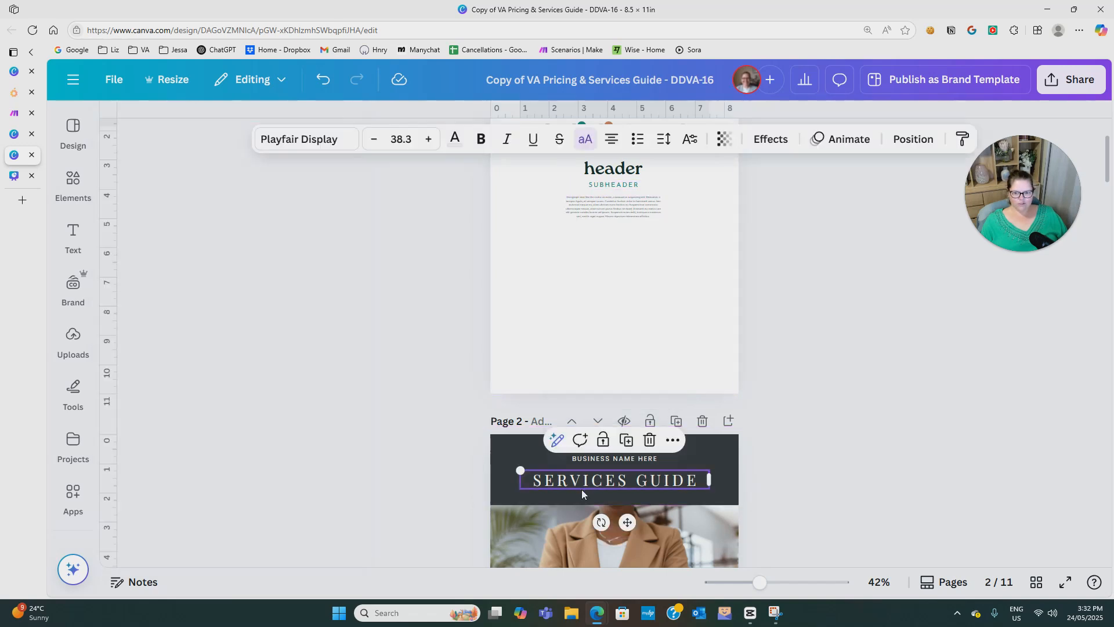
pyautogui.click(315, 139)
pyautogui.scroll(-3, 198, 383)
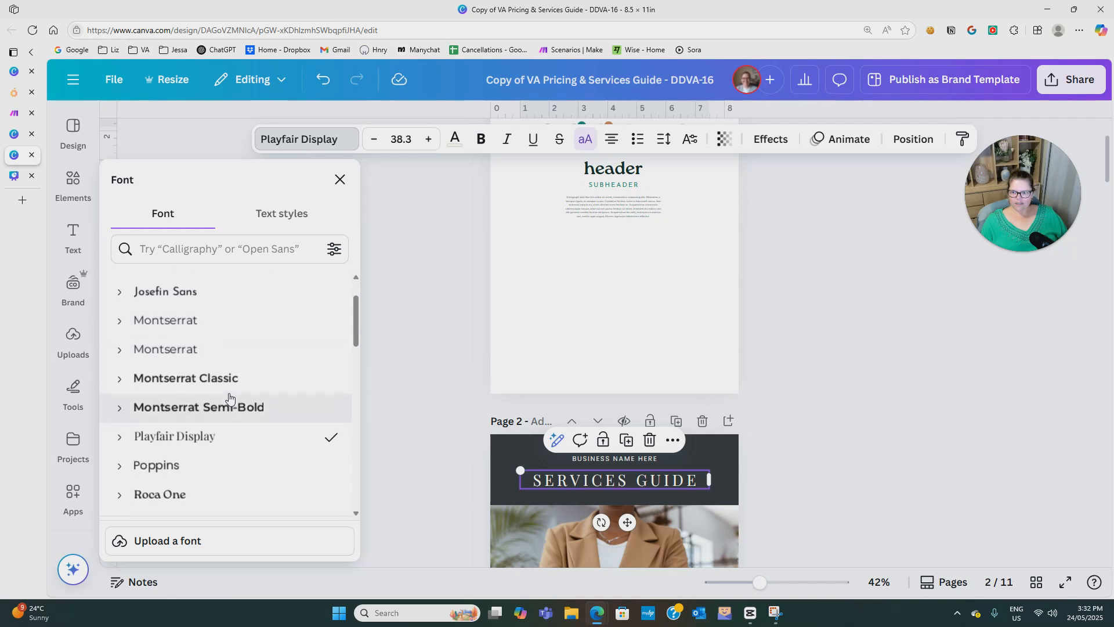
pyautogui.click(199, 444)
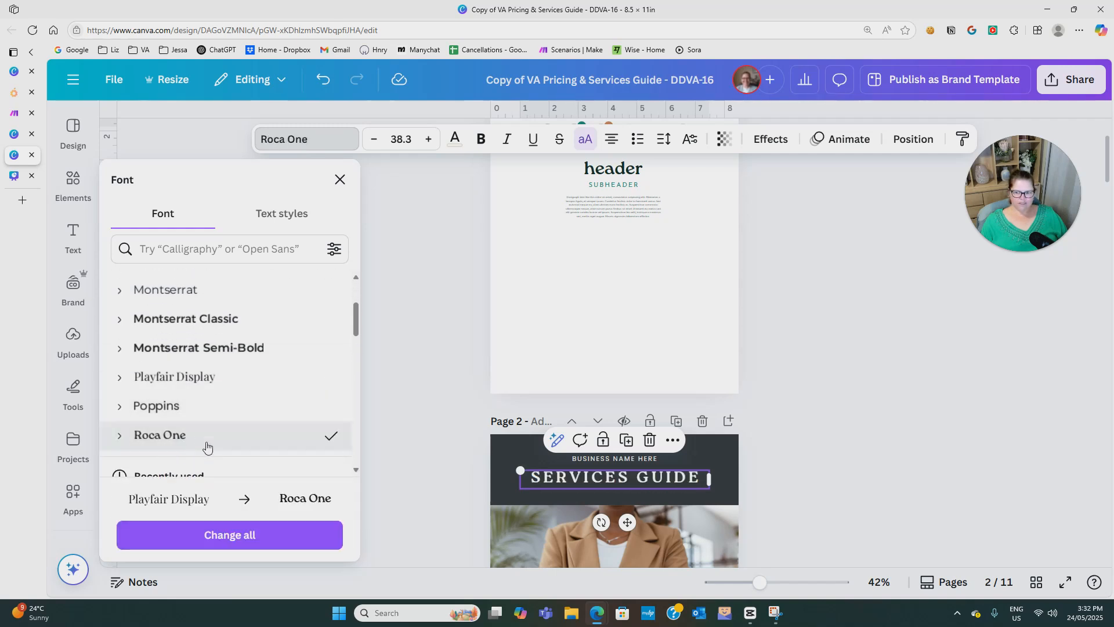
pyautogui.click(256, 537)
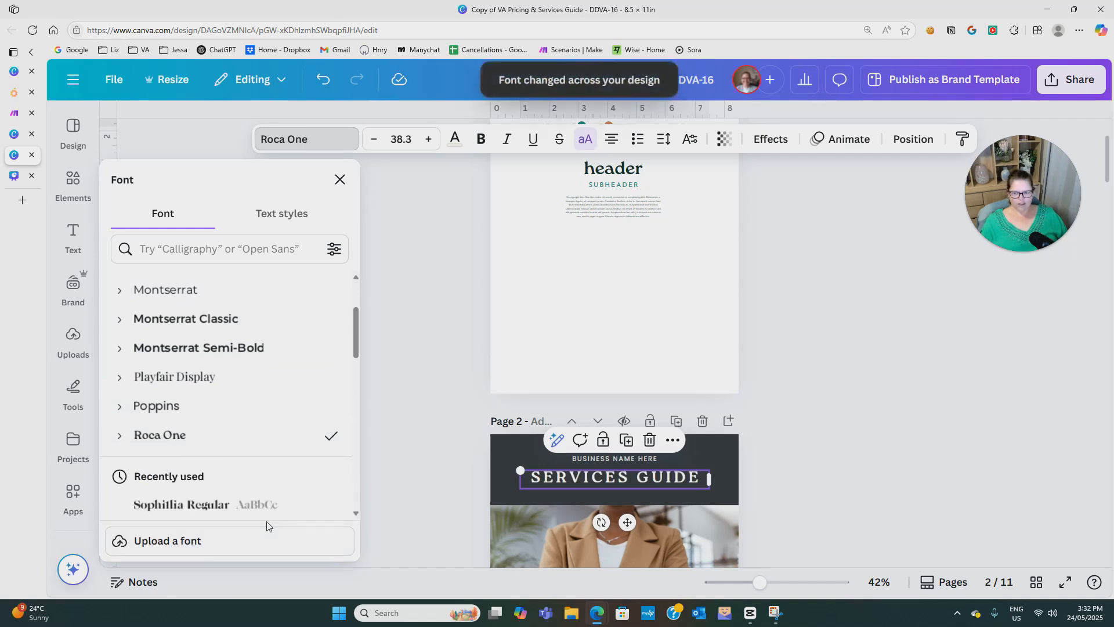
# Change the BUSINESS NAME HERE font to Josefin Sans, matching the sample subheader, and replace Poppins with it across the whole design.
pyautogui.click(618, 186)
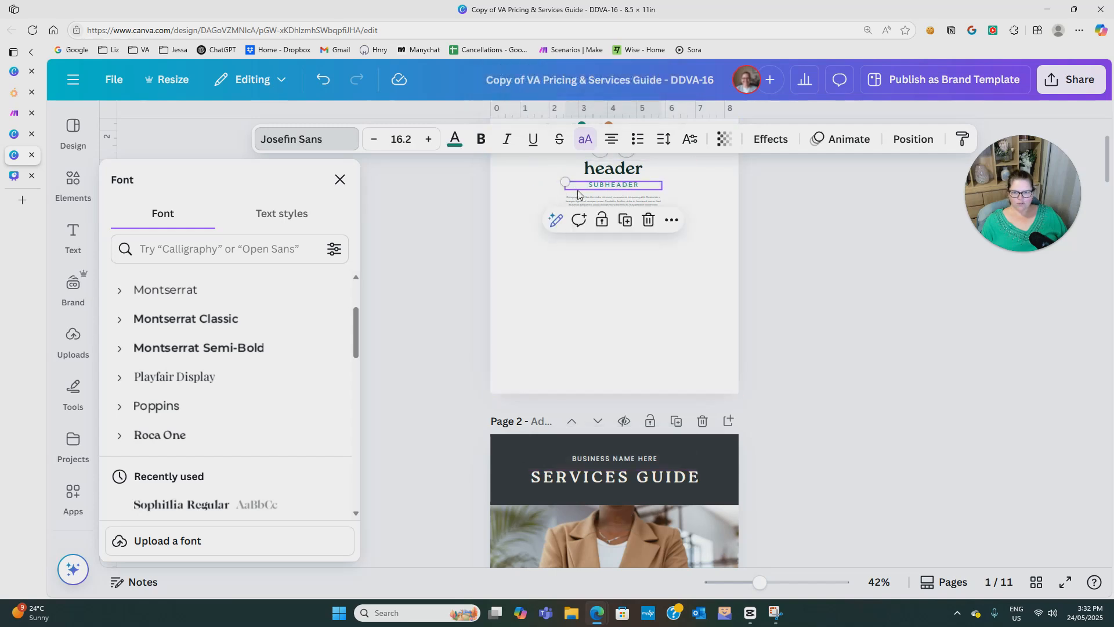
pyautogui.click(587, 458)
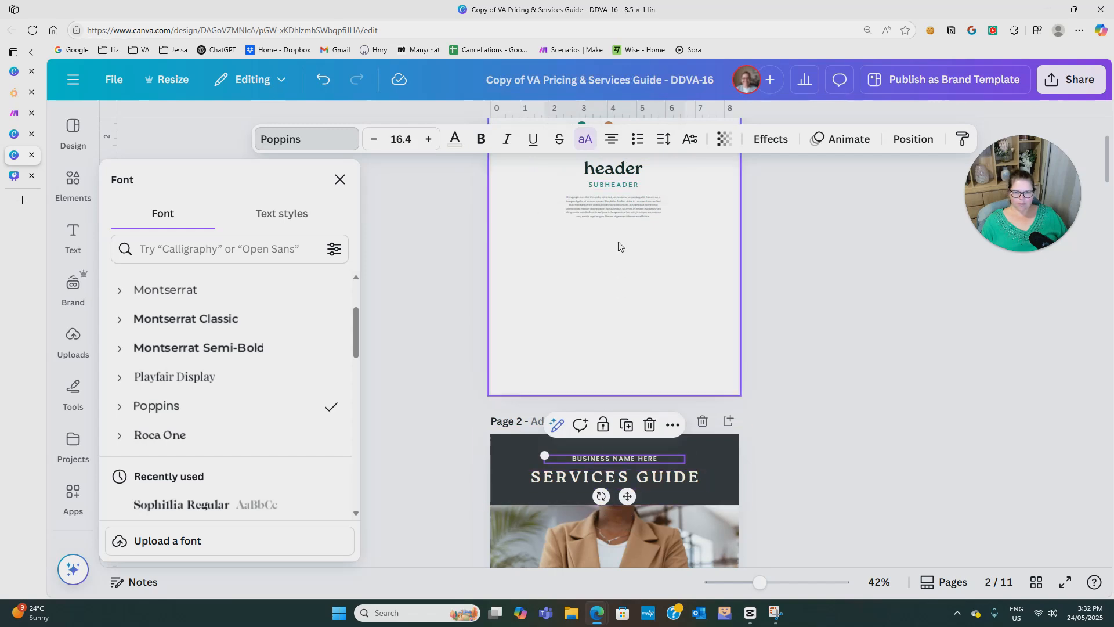
pyautogui.click(618, 187)
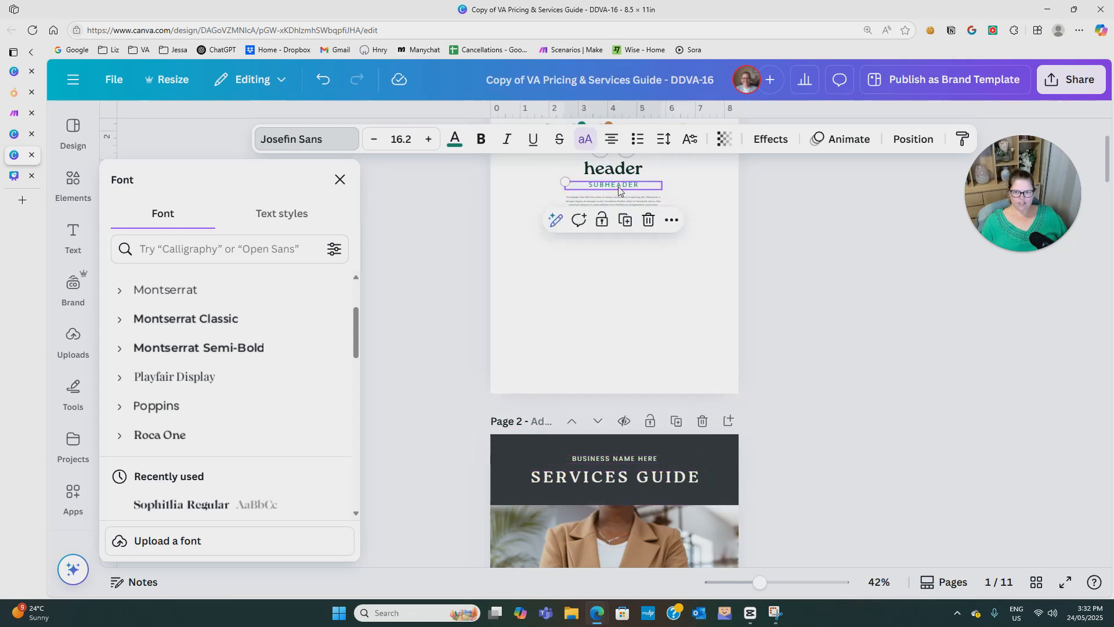
pyautogui.click(594, 456)
pyautogui.scroll(-5, 191, 393)
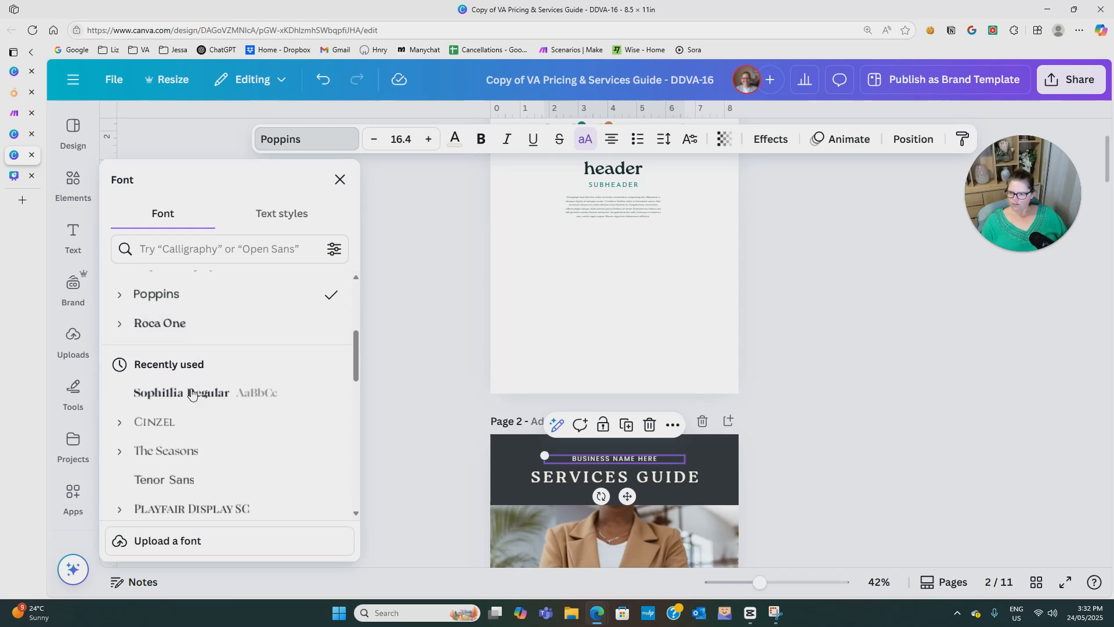
pyautogui.scroll(6, 224, 432)
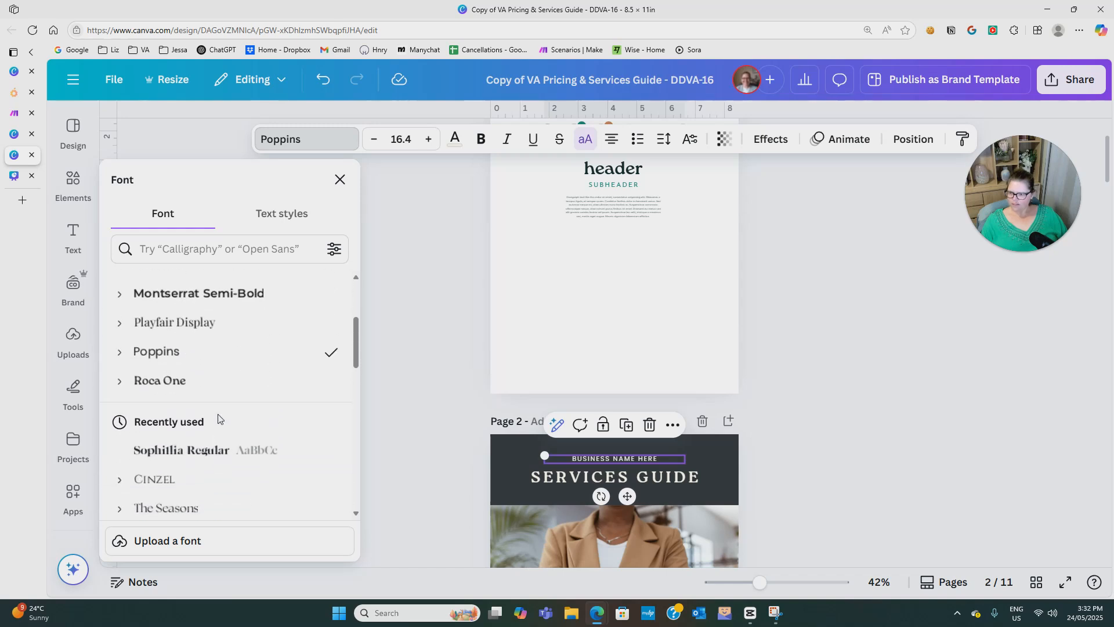
pyautogui.click(184, 359)
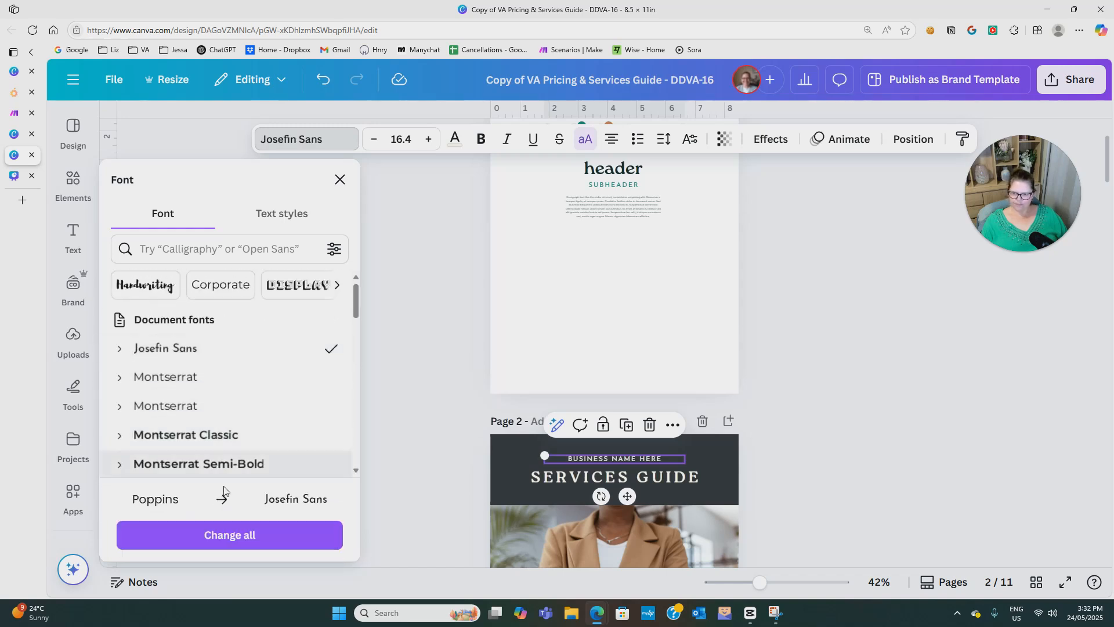
pyautogui.click(226, 539)
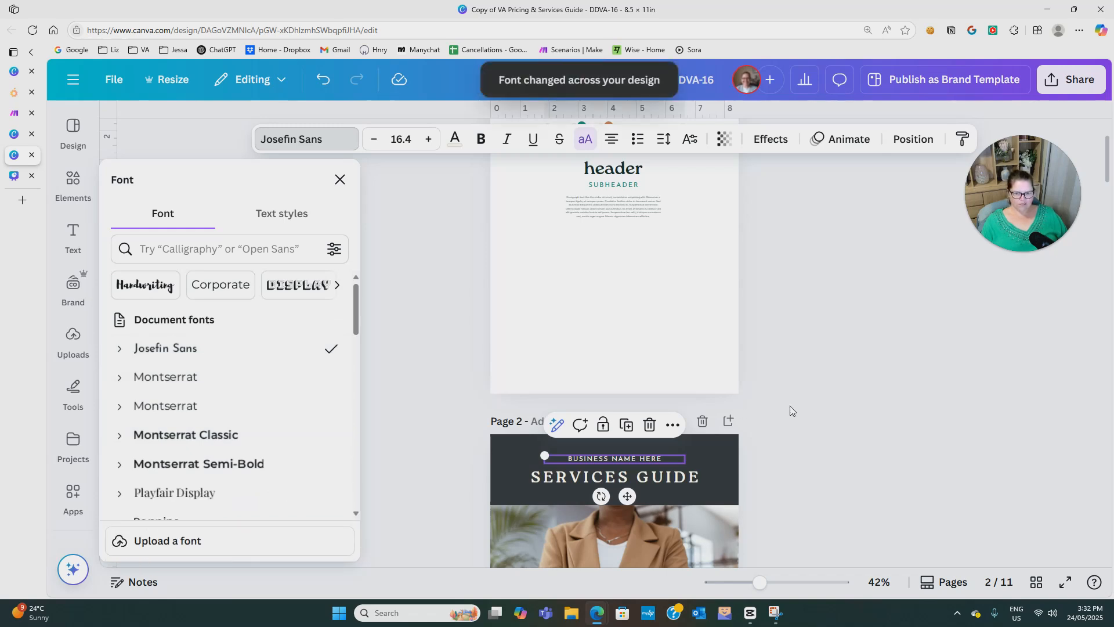
# Recolour the dark header band on page 2 by copying the style of the off-white palette circle on page 1 onto it.
pyautogui.scroll(3, 790, 410)
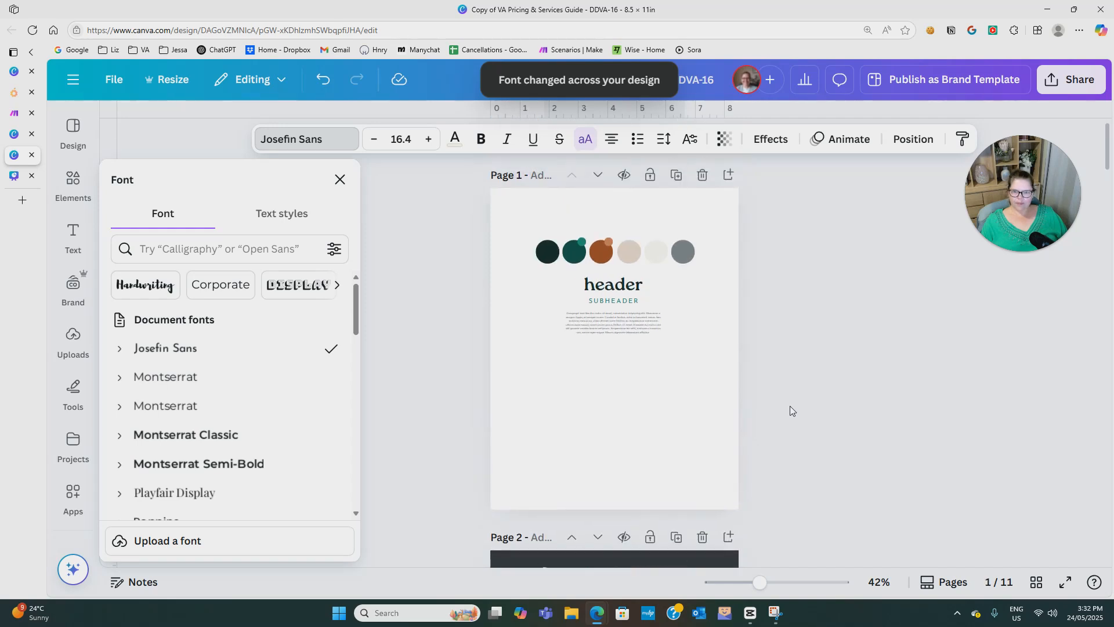
pyautogui.scroll(-4, 549, 353)
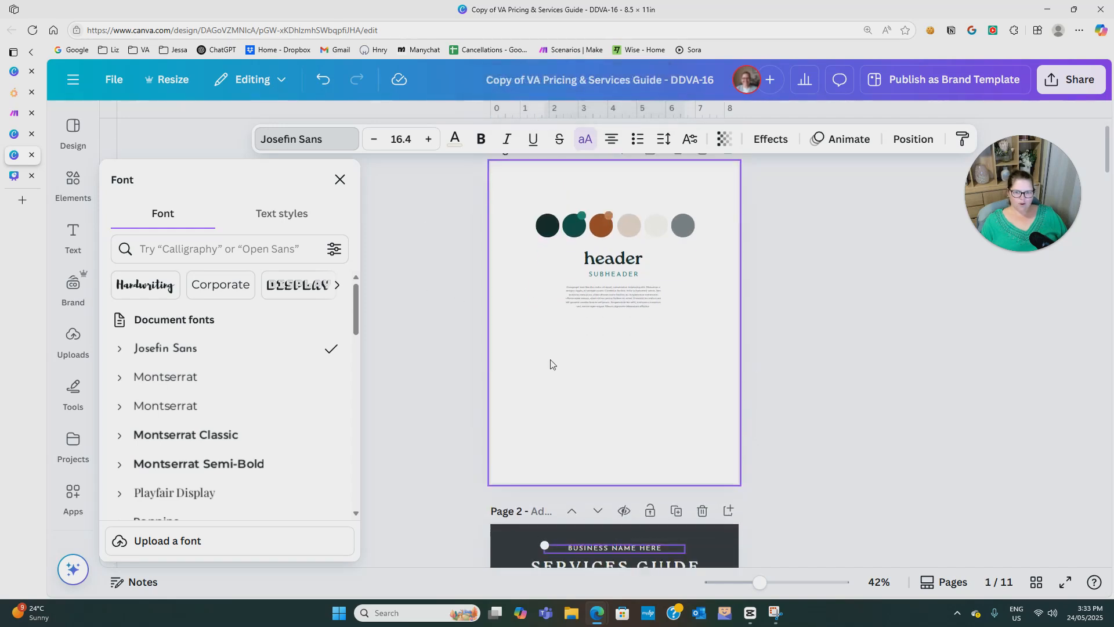
pyautogui.click(537, 323)
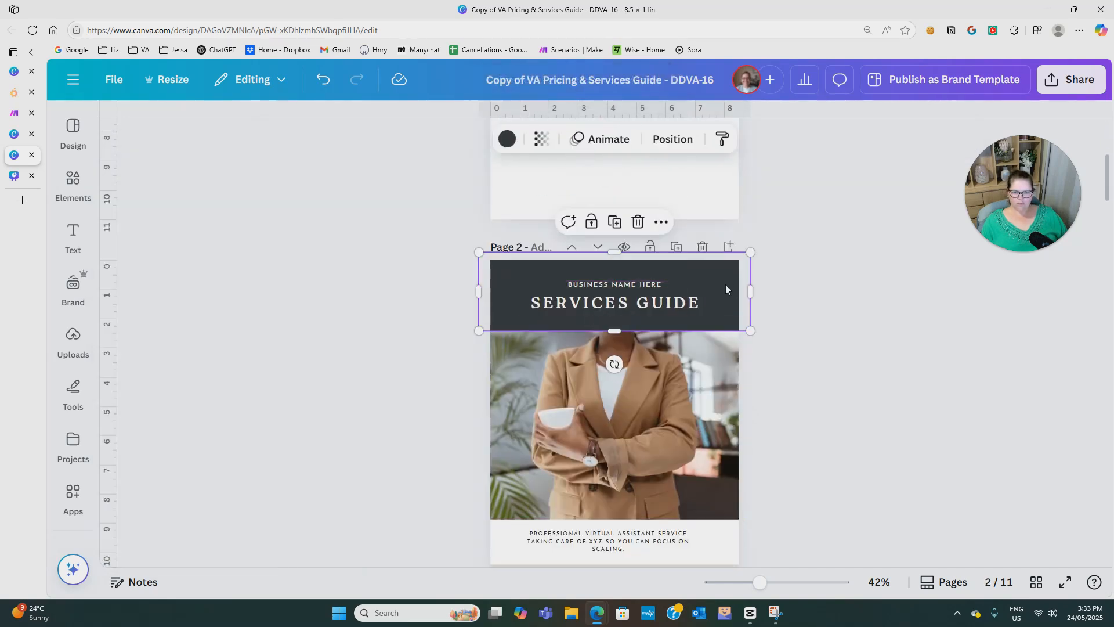
pyautogui.scroll(3, 790, 377)
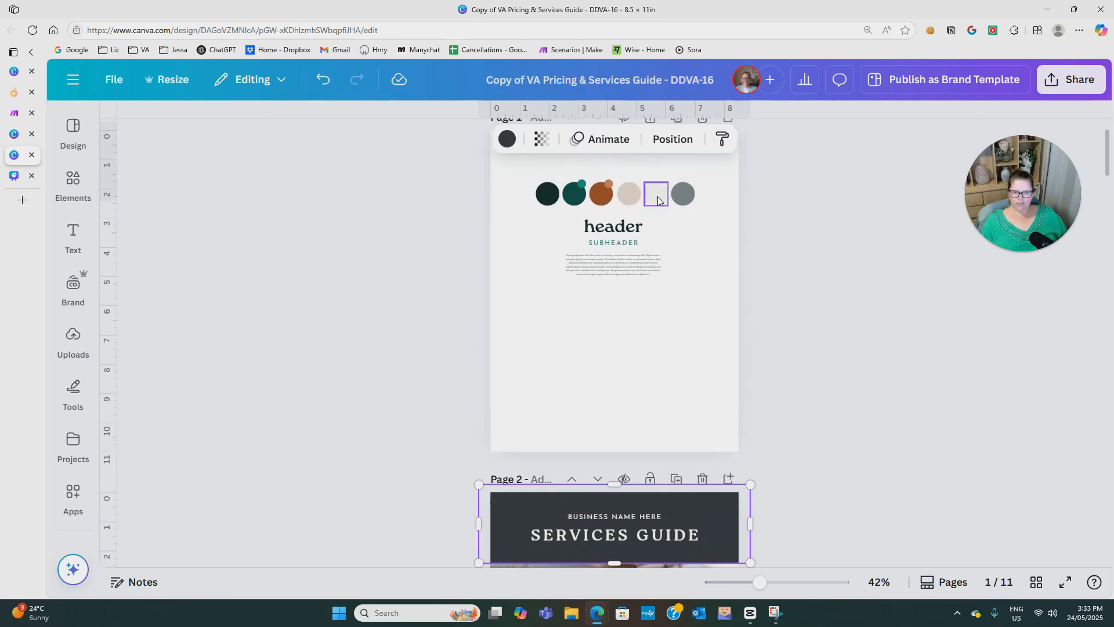
pyautogui.scroll(-1, 756, 464)
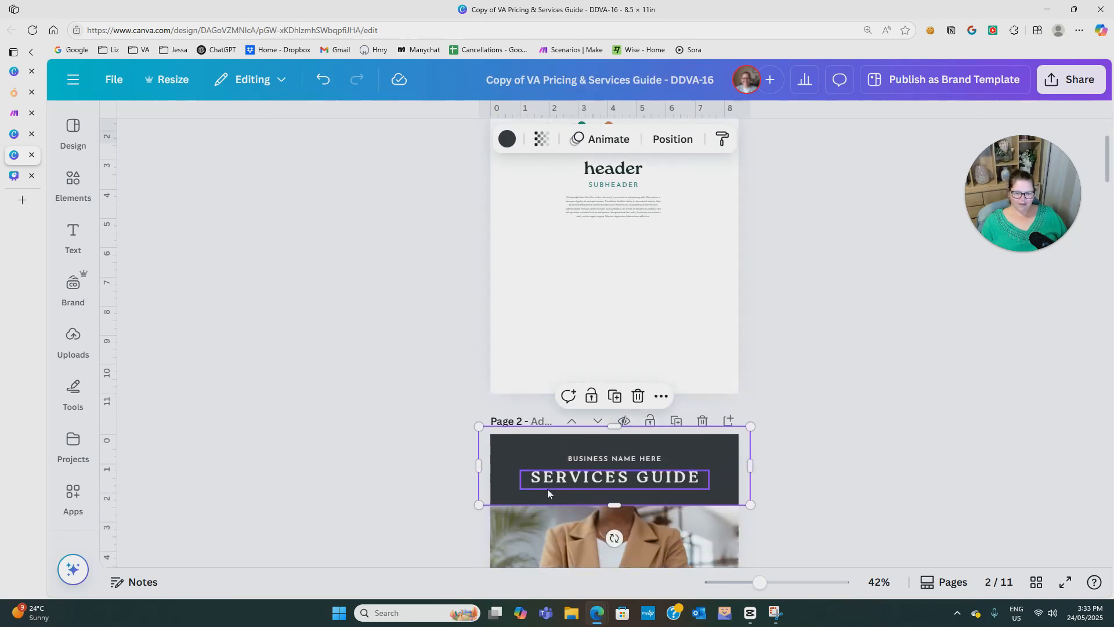
pyautogui.click(506, 140)
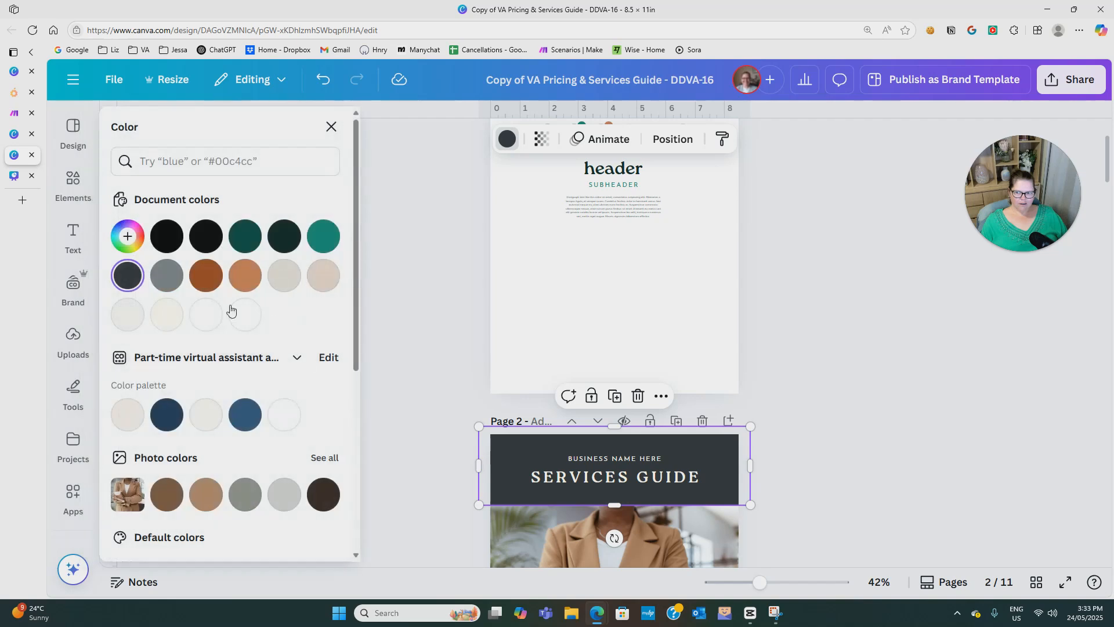
pyautogui.click(728, 328)
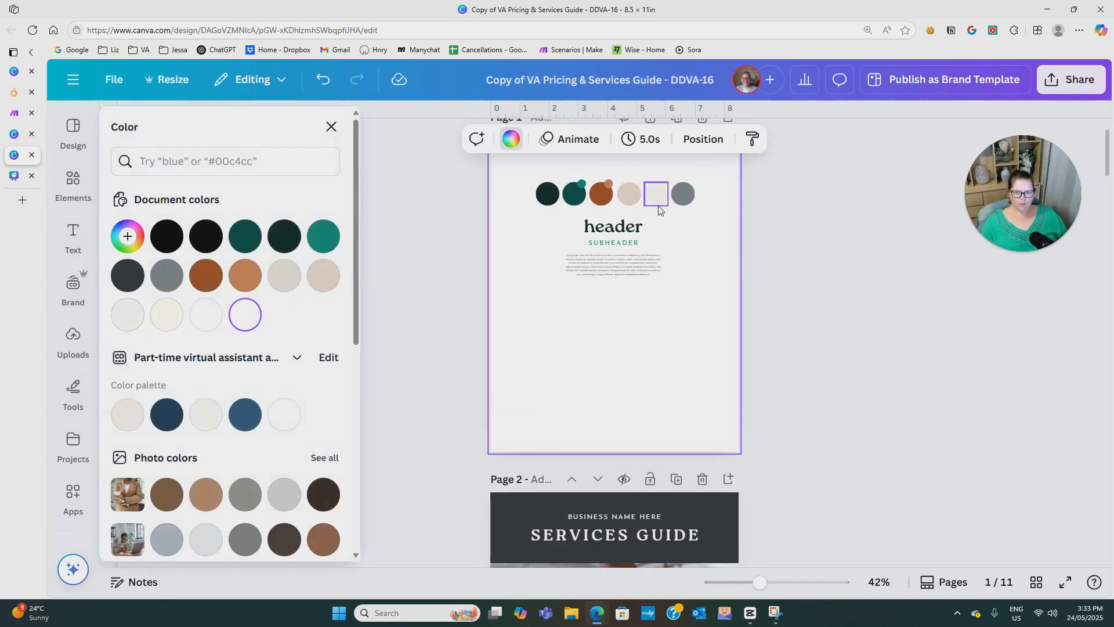
pyautogui.click(713, 504)
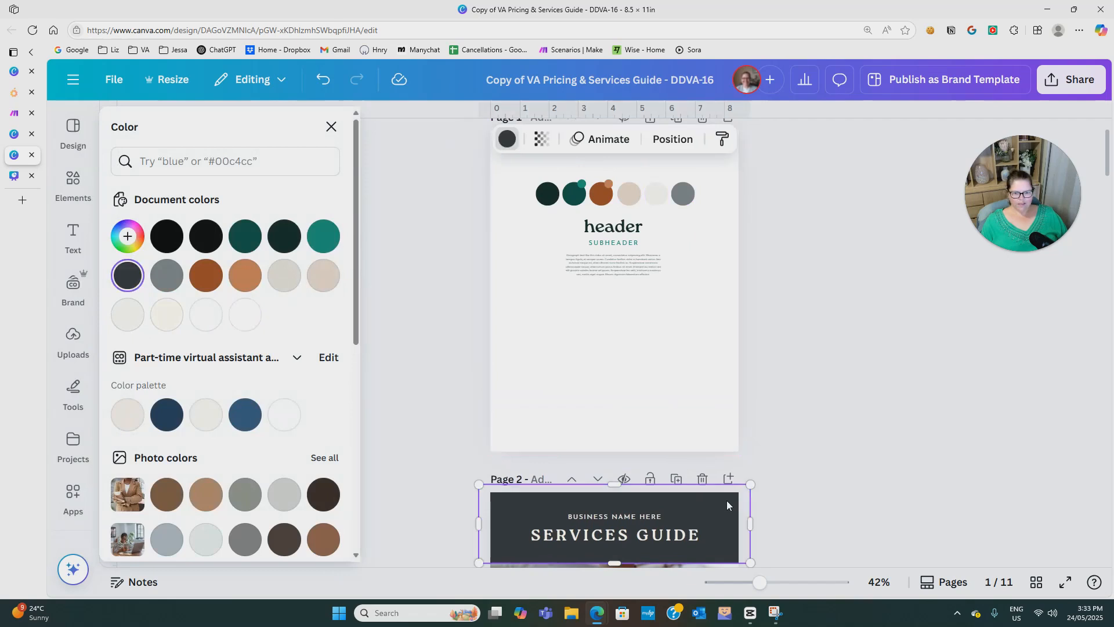
pyautogui.click(662, 194)
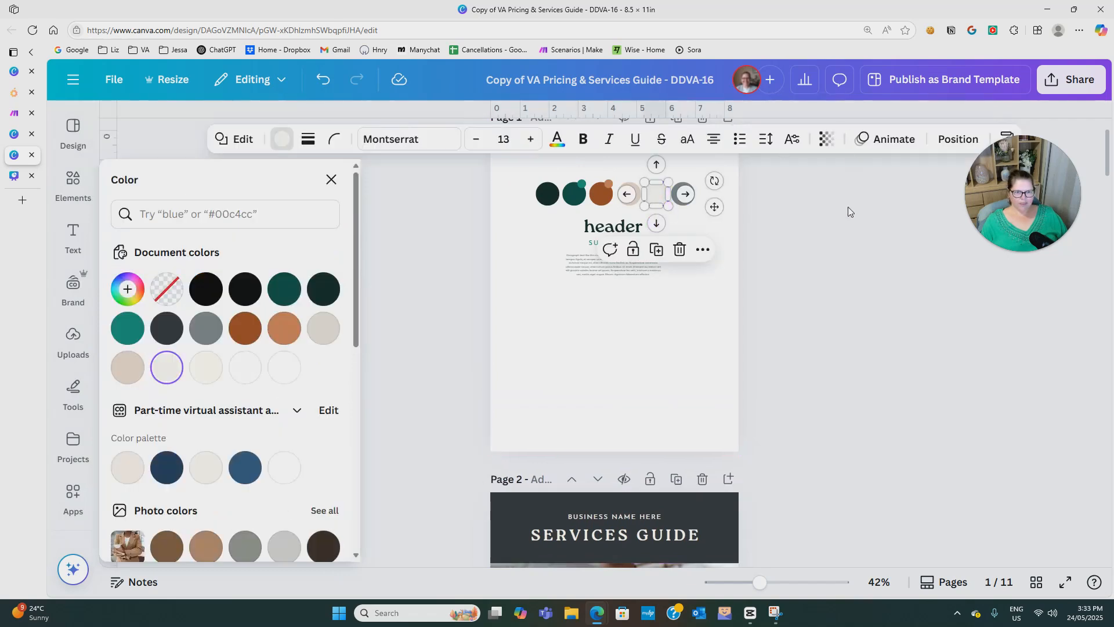
pyautogui.click(1007, 139)
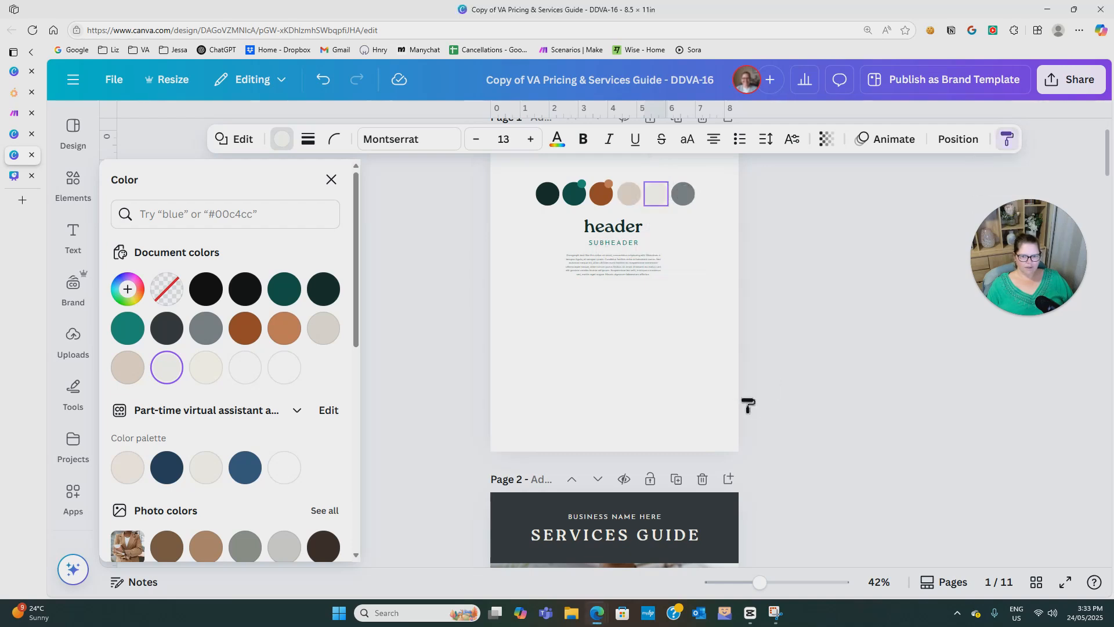
pyautogui.click(721, 518)
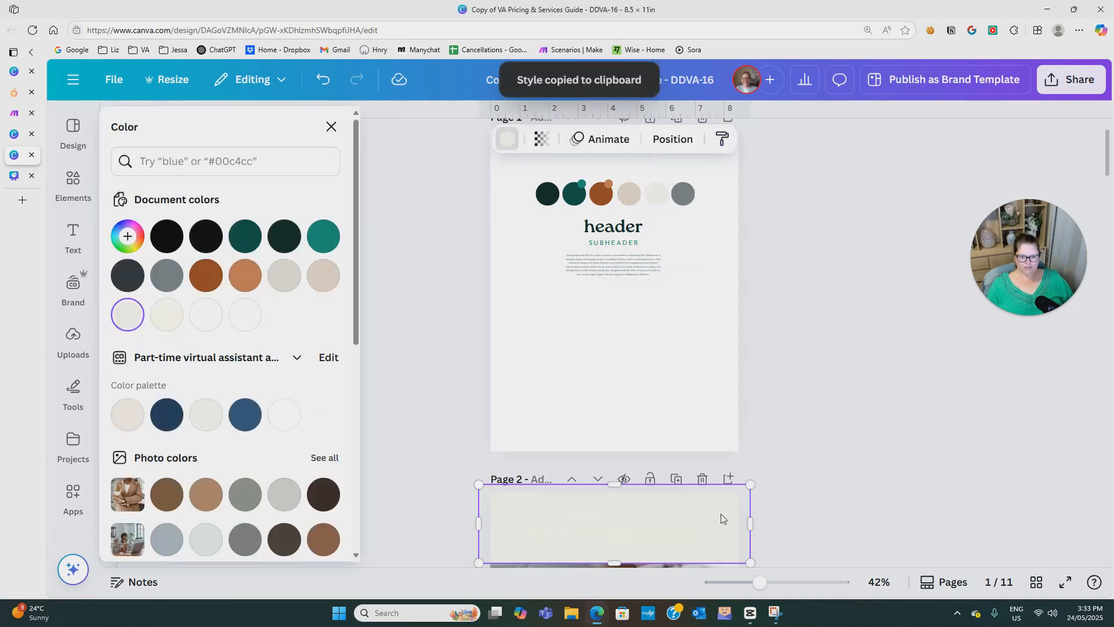
# Copy the teal SUBHEADER text style from page 1 onto the BUSINESS NAME HERE line on page 2.
pyautogui.click(635, 517)
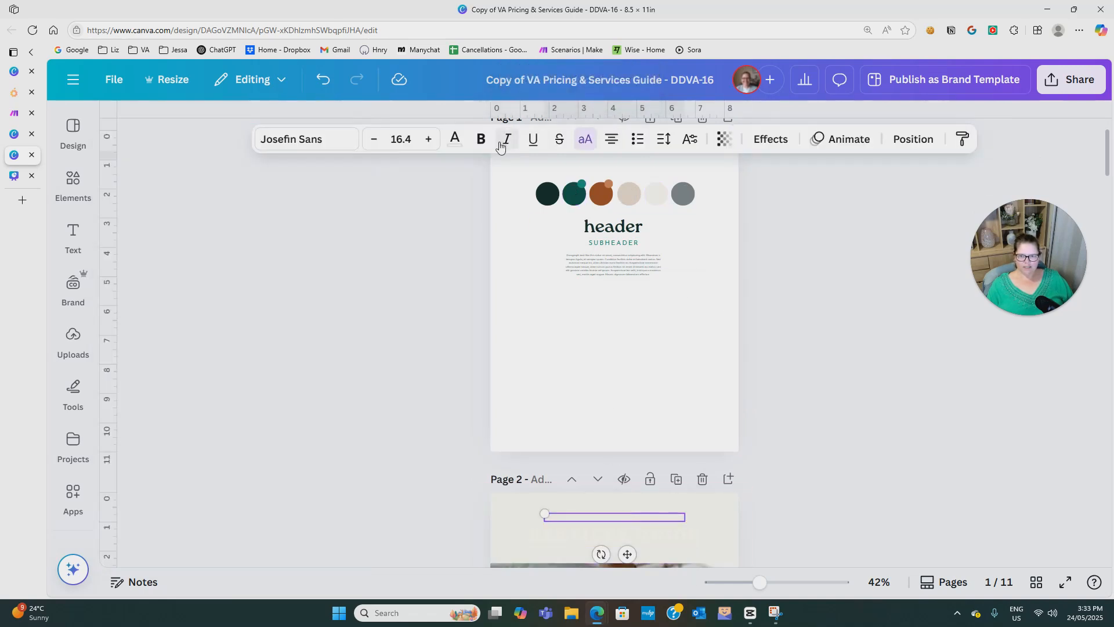
pyautogui.click(458, 141)
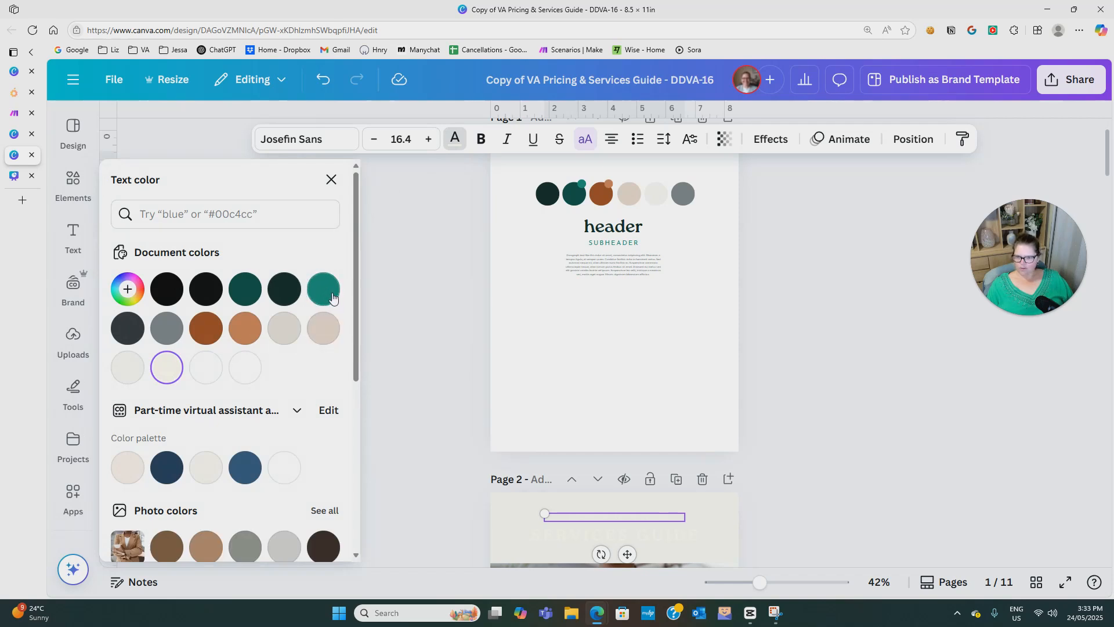
pyautogui.click(614, 243)
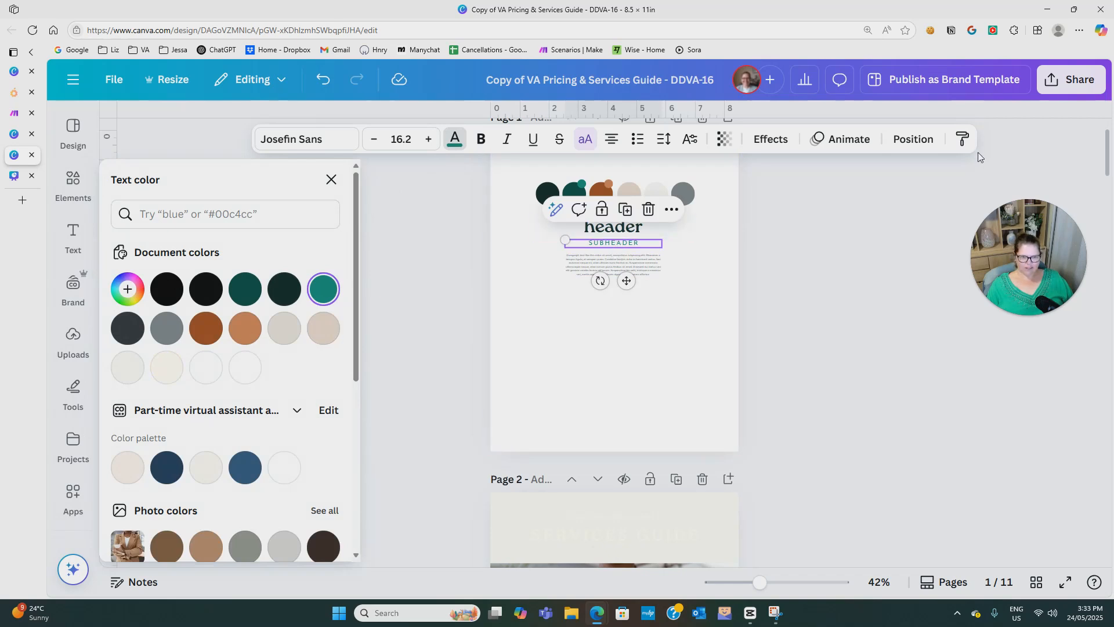
pyautogui.click(963, 138)
pyautogui.click(642, 518)
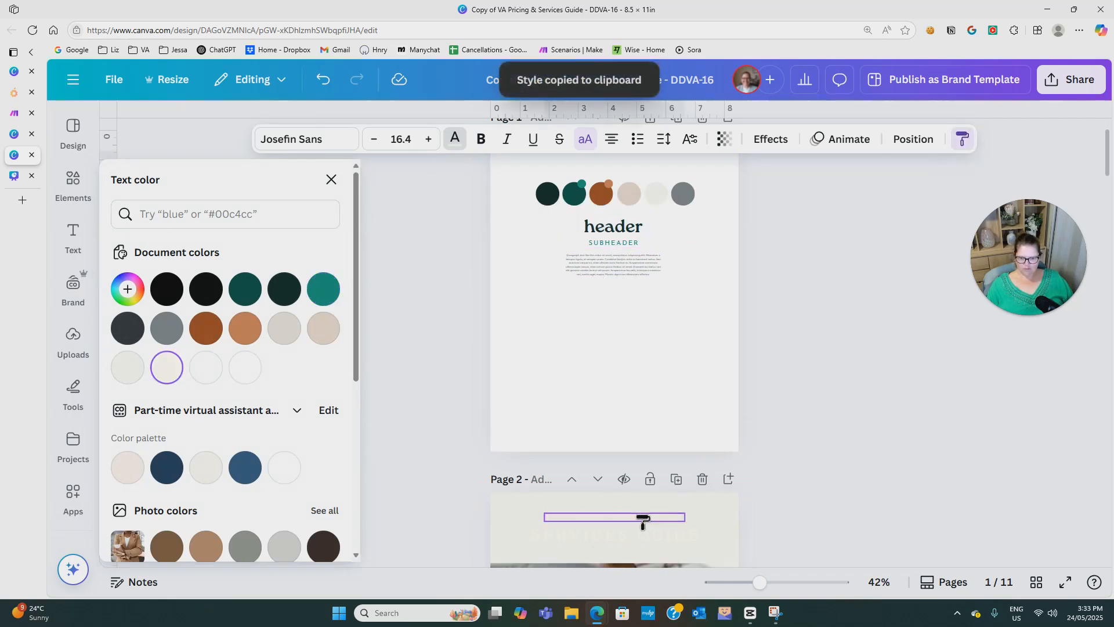
# Copy the dark green header text style from page 1 onto the SERVICES GUIDE title on page 2.
pyautogui.click(636, 229)
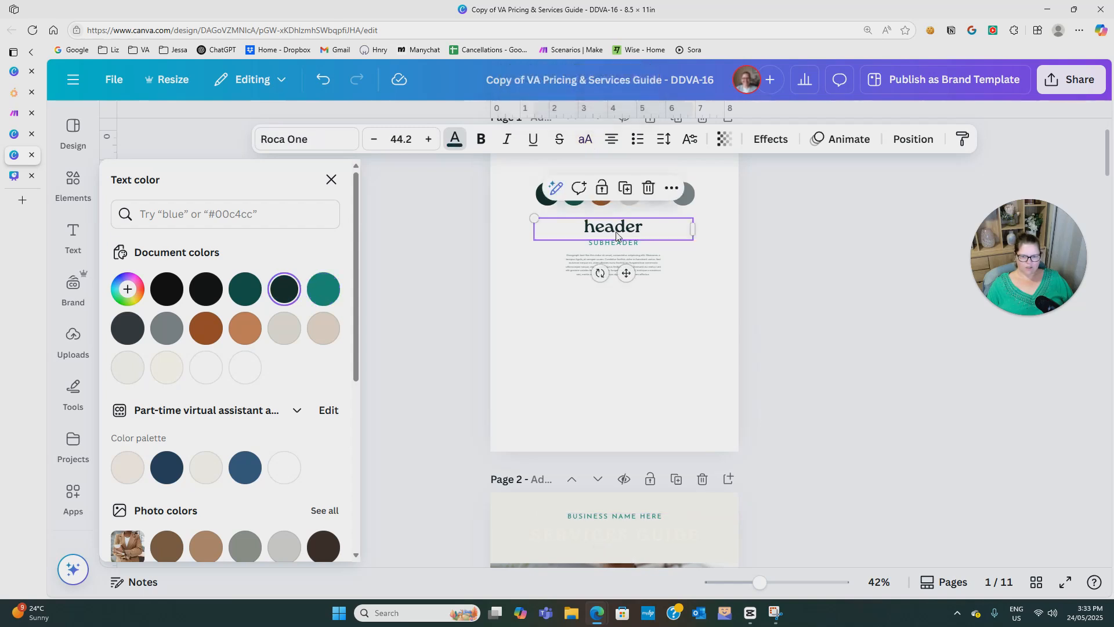
pyautogui.click(961, 139)
pyautogui.click(661, 538)
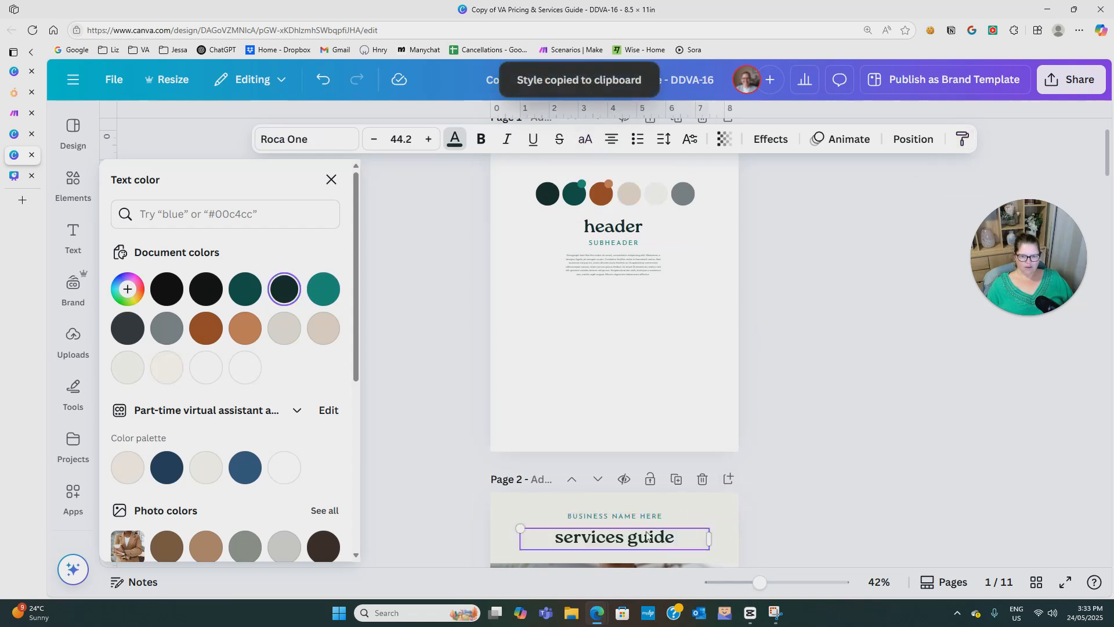
# Capitalise the first letter of each word in the page 2 title so it reads Services Guide.
pyautogui.moveTo(566, 539); pyautogui.dragTo(558, 539)
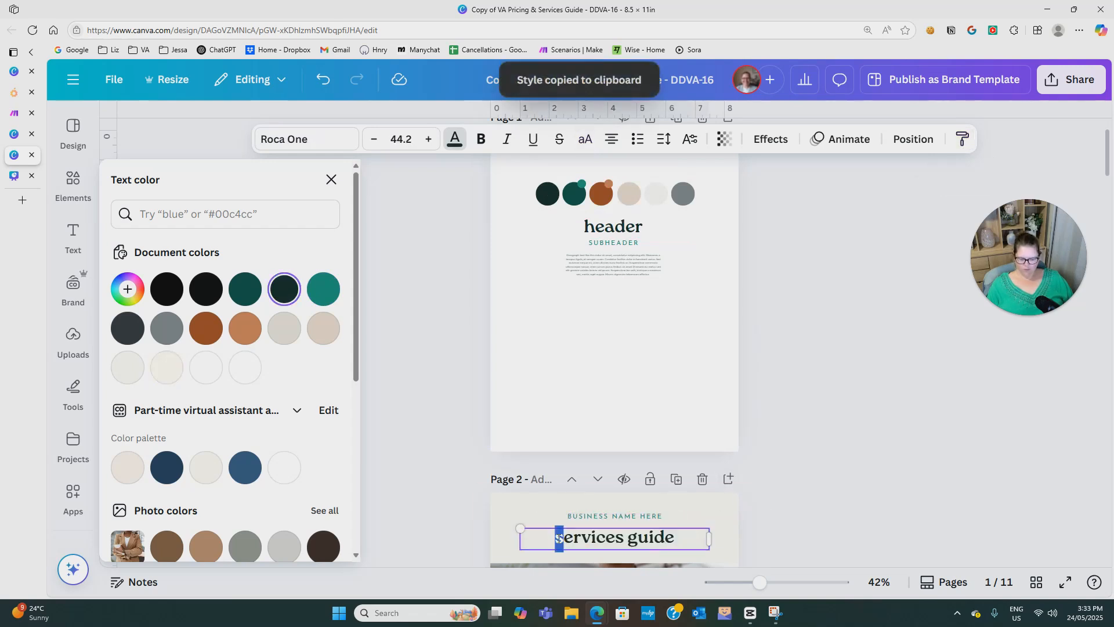
pyautogui.write('S')
pyautogui.moveTo(639, 539); pyautogui.dragTo(633, 539)
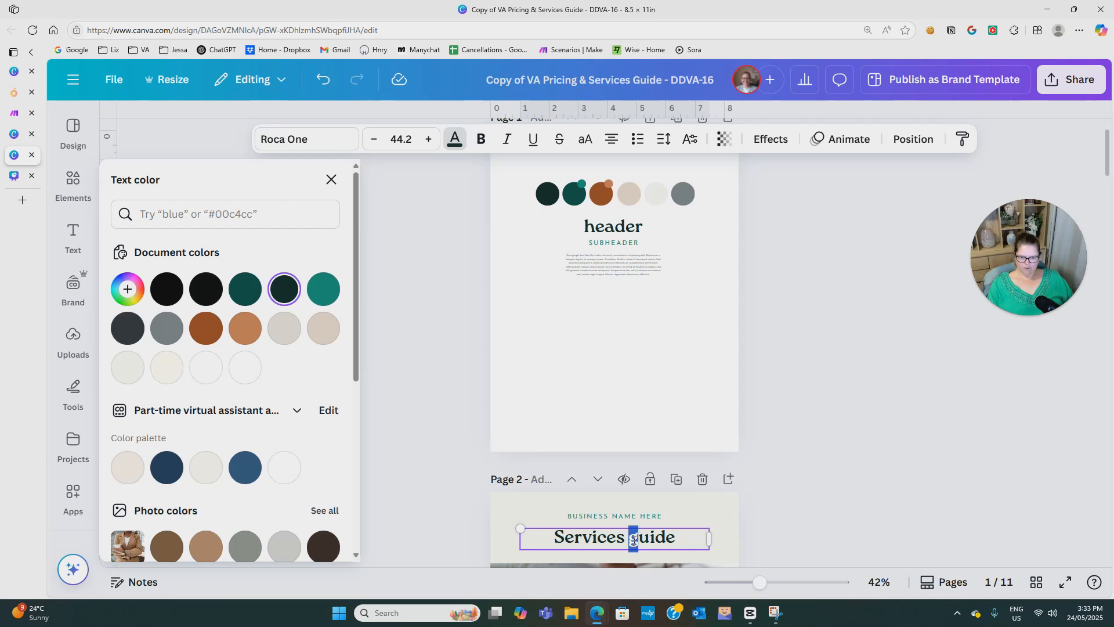
pyautogui.write('G')
pyautogui.click(833, 482)
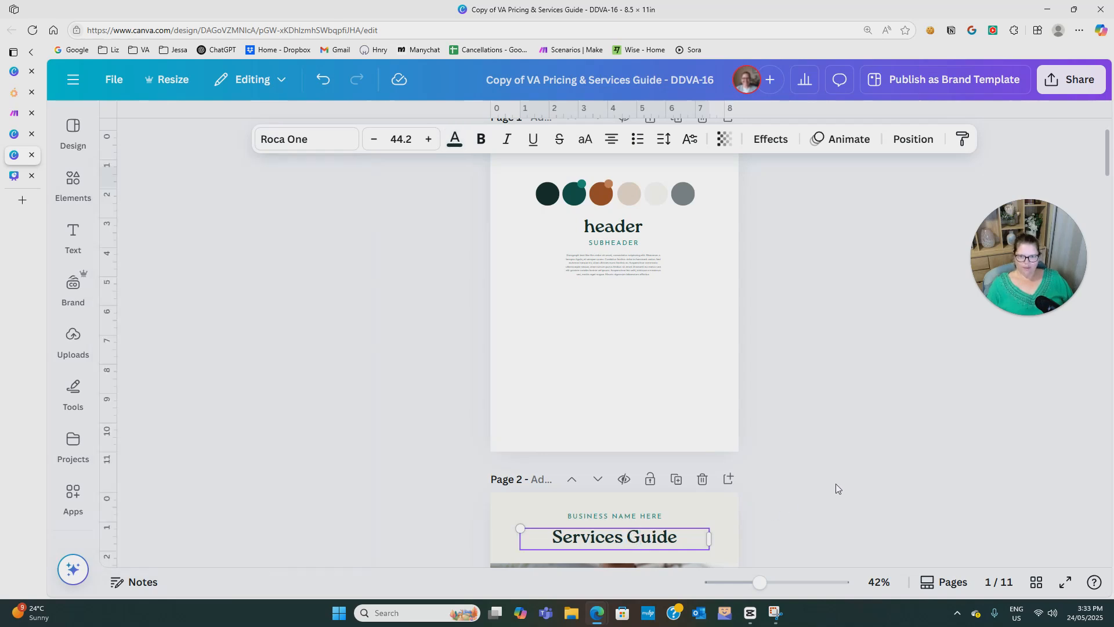
pyautogui.click(835, 482)
pyautogui.scroll(-5, 837, 482)
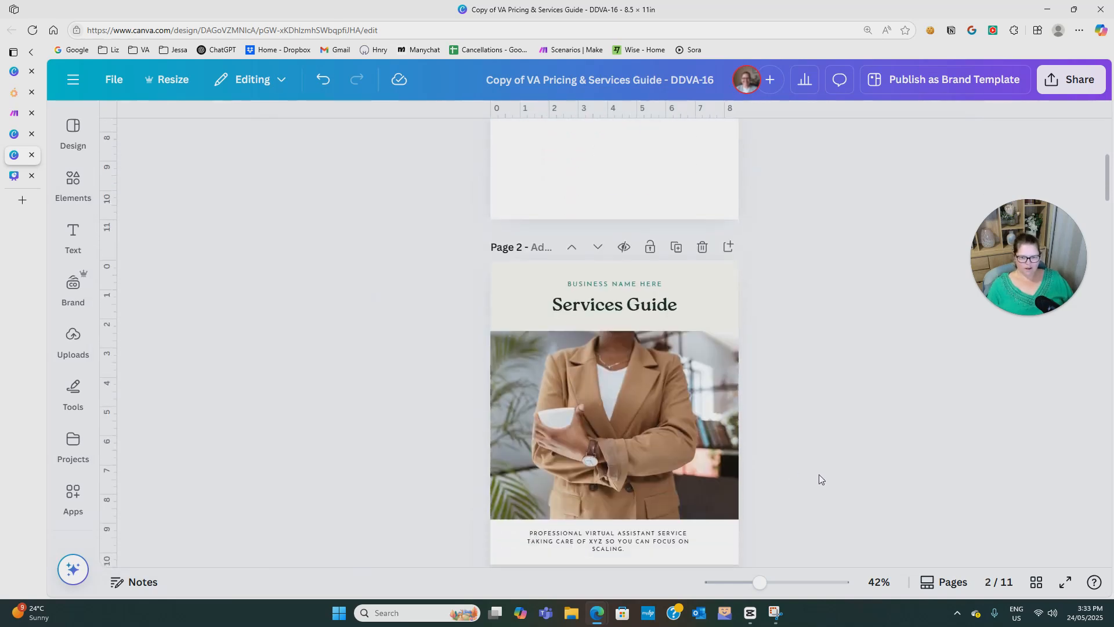
pyautogui.scroll(5, 819, 479)
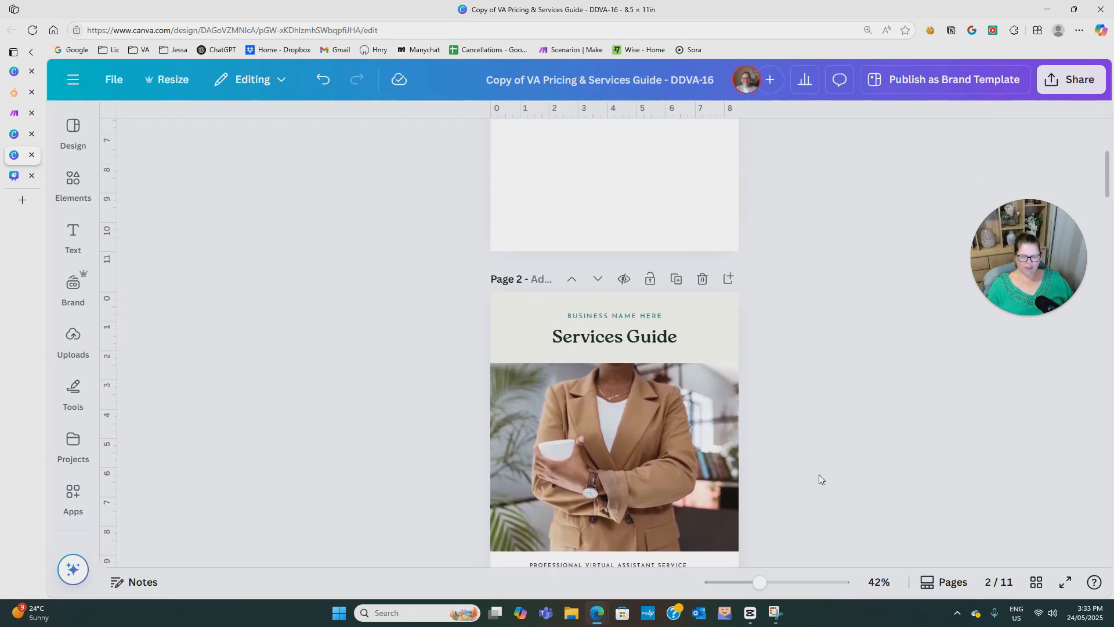
pyautogui.scroll(-1, 819, 479)
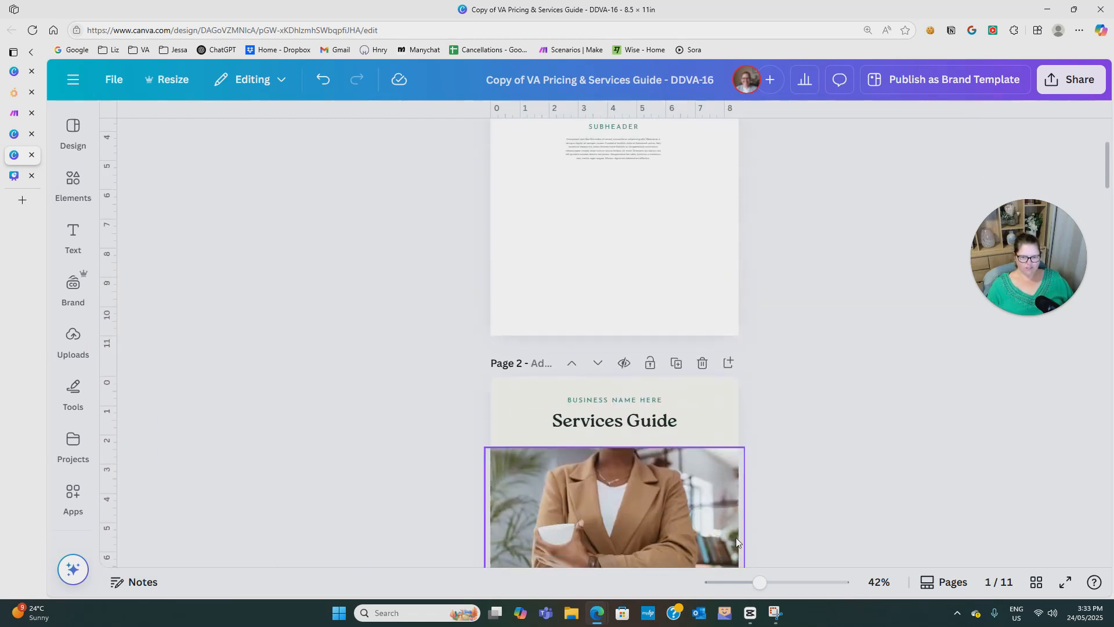
pyautogui.scroll(-2, 760, 515)
pyautogui.scroll(4, 760, 515)
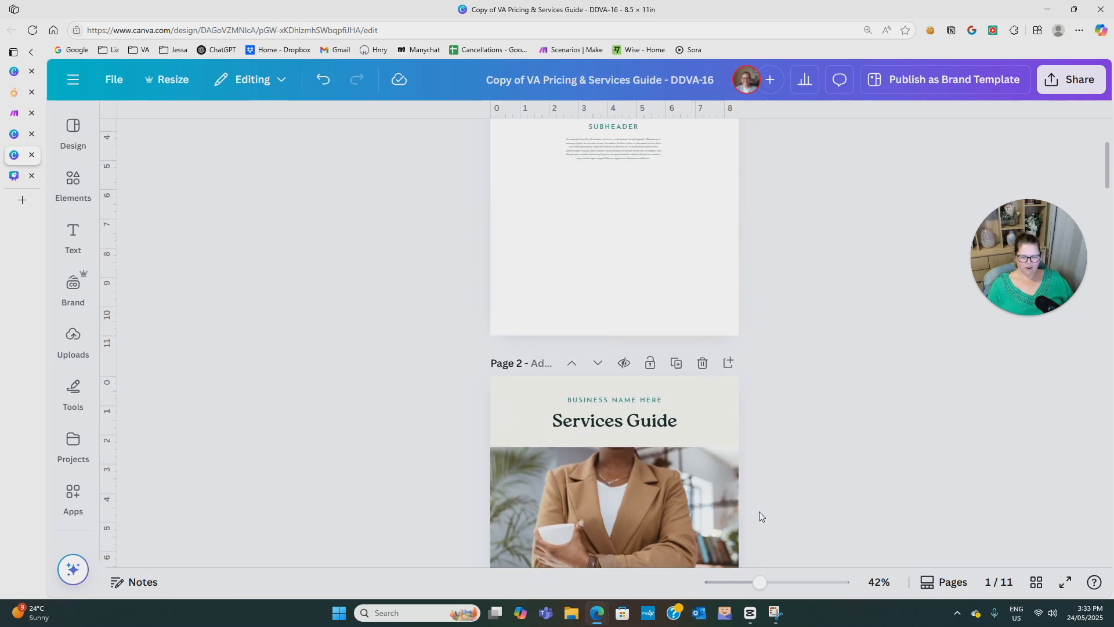
pyautogui.scroll(1, 759, 512)
pyautogui.scroll(-1, 759, 512)
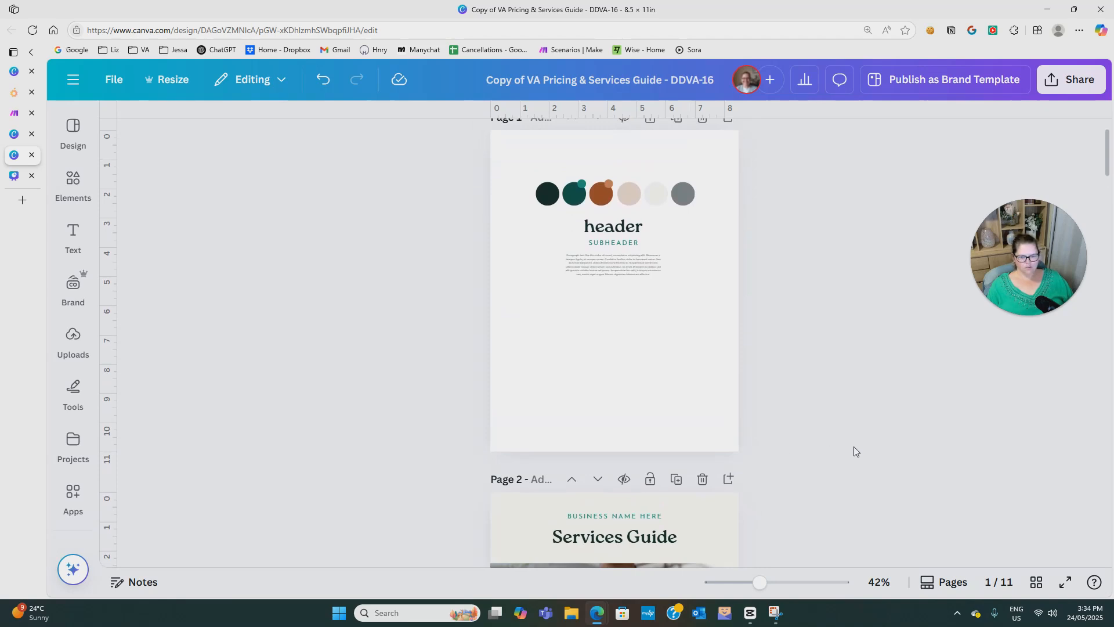
# Duplicate the SUBHEADER text twice in the empty area below the sample paragraph on page 1 and delete both copies.
pyautogui.click(614, 245)
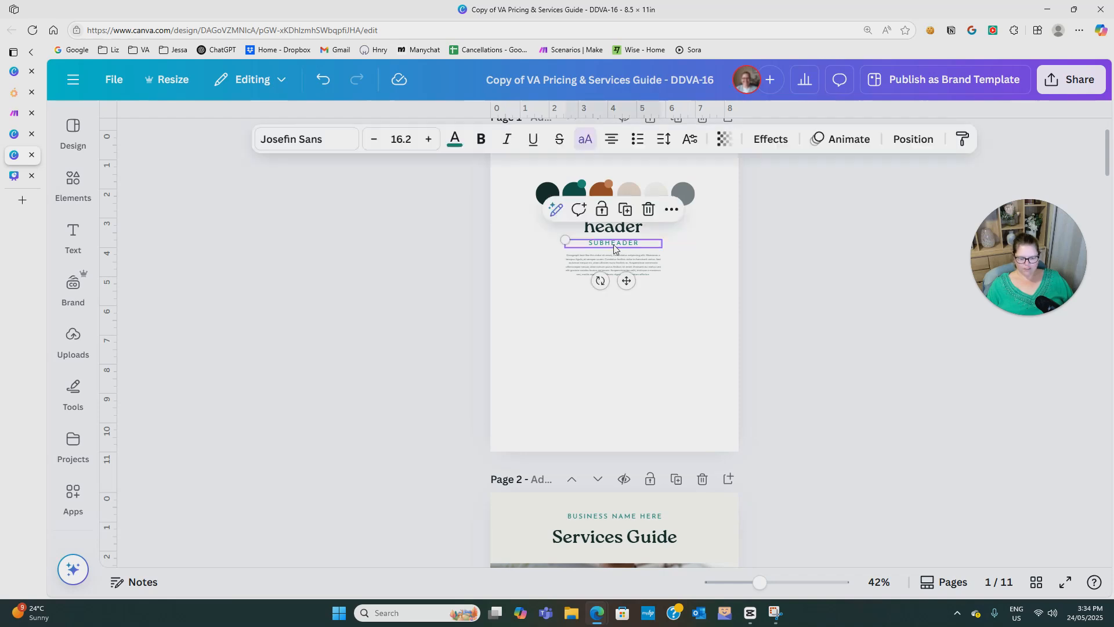
pyautogui.moveTo(614, 245); pyautogui.dragTo(613, 405)
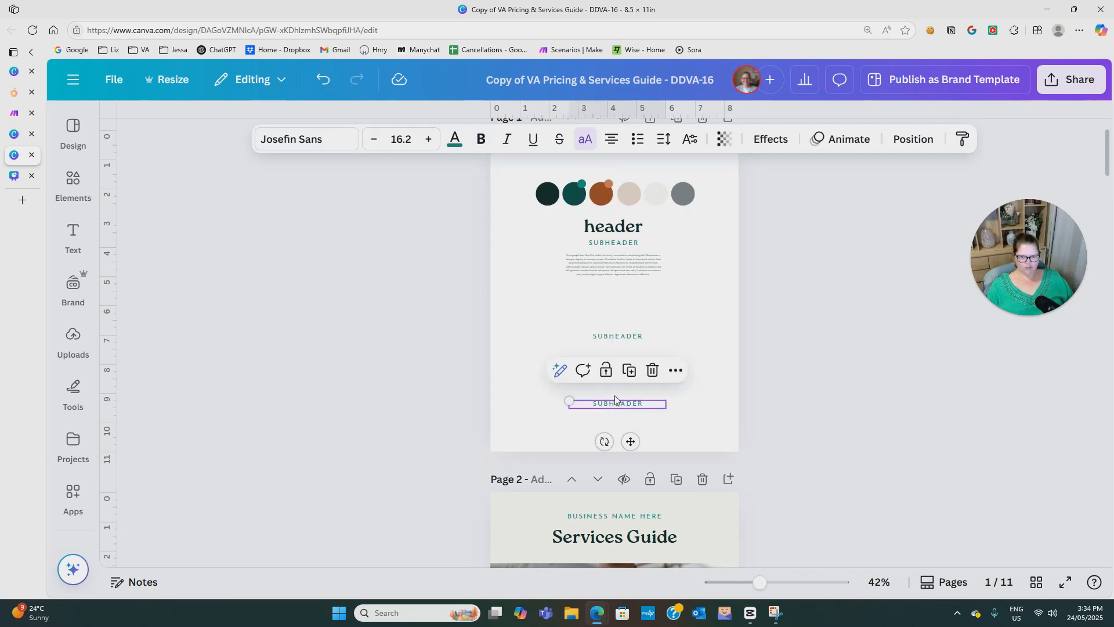
pyautogui.click(689, 303)
pyautogui.moveTo(526, 329); pyautogui.dragTo(701, 439)
pyautogui.press('Delete')
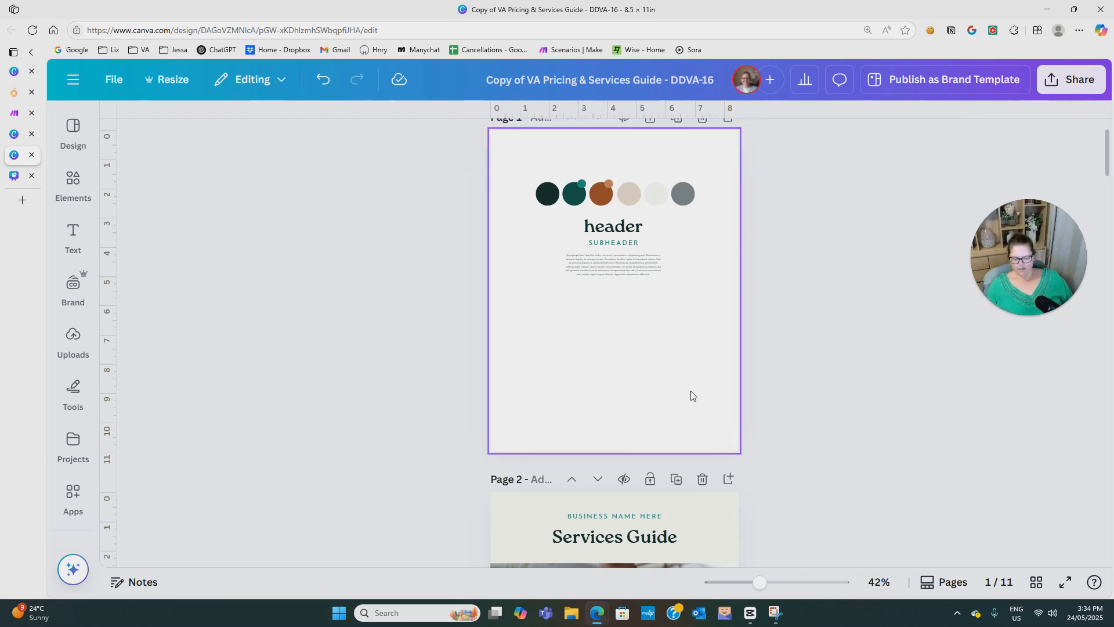
# Make one more copy of the SUBHEADER text below the page 1 sample paragraph and delete that copy.
pyautogui.click(608, 246)
pyautogui.moveTo(608, 248); pyautogui.dragTo(612, 330)
pyautogui.click(692, 340)
pyautogui.moveTo(544, 310); pyautogui.dragTo(668, 344)
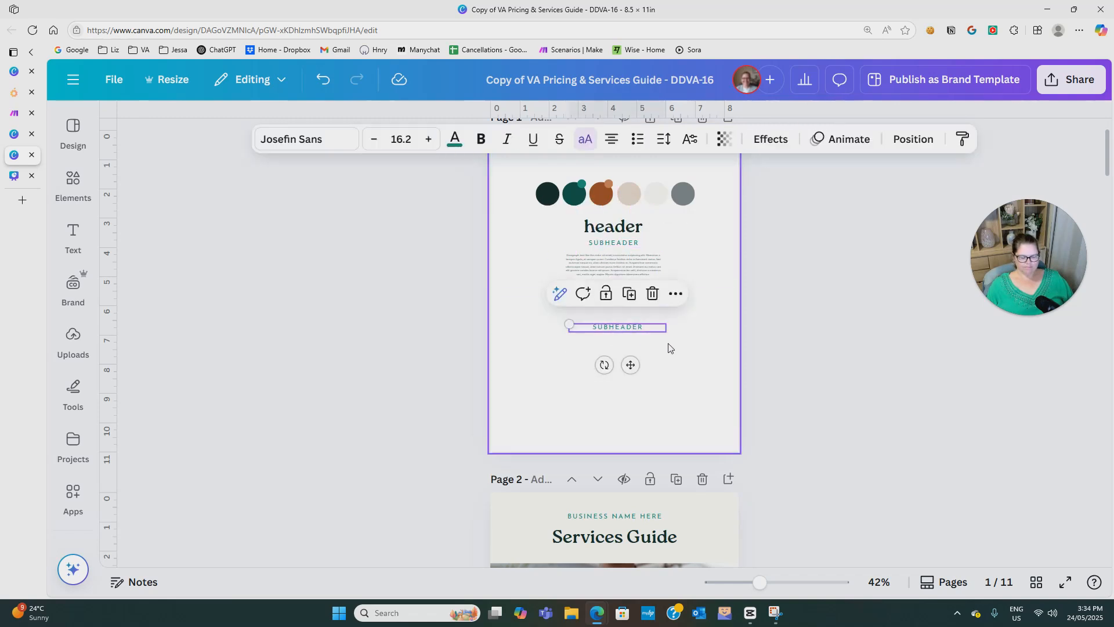
pyautogui.press('Delete')
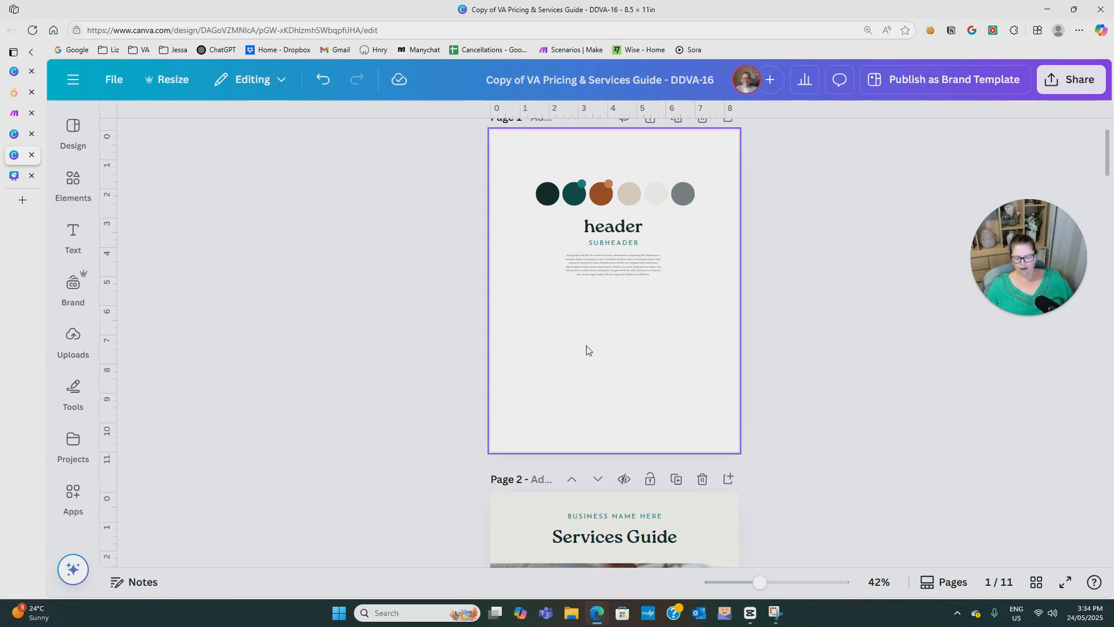
# Add a line on page 4 between the introduction and the photo, extending it to the right edge of the beige text box.
pyautogui.scroll(-6, 604, 391)
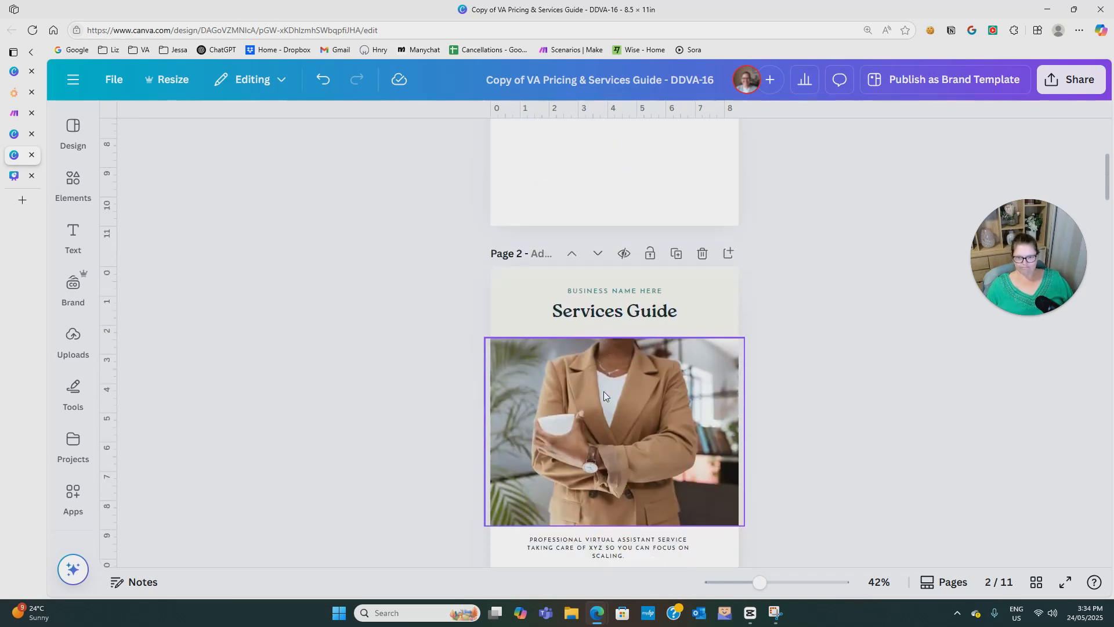
pyautogui.scroll(-5, 604, 450)
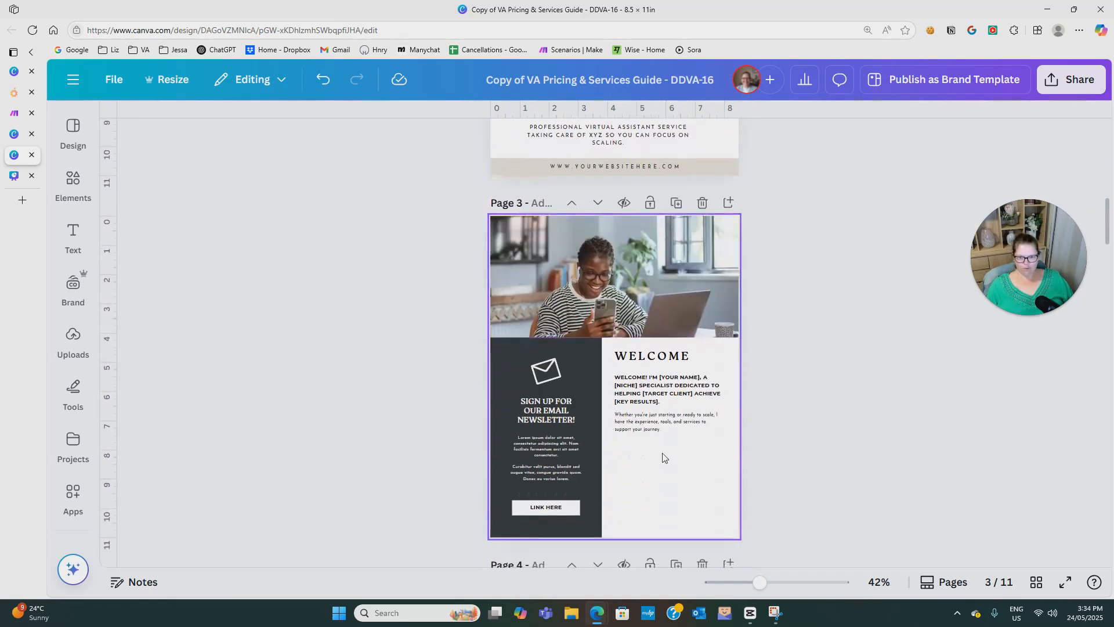
pyautogui.scroll(-2, 672, 473)
pyautogui.scroll(-5, 671, 378)
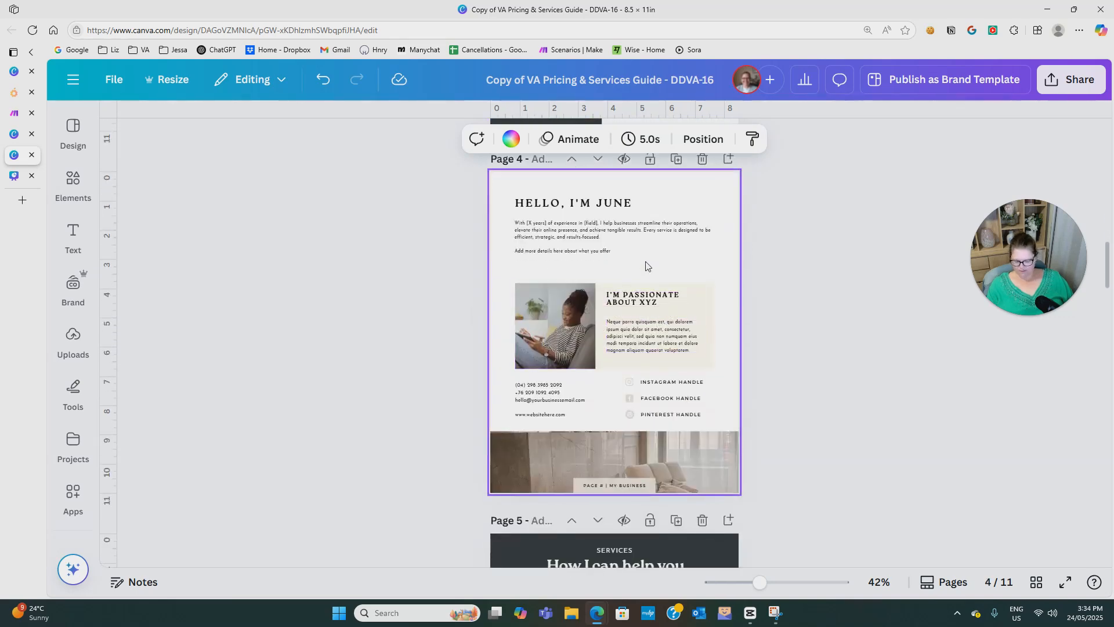
pyautogui.press('l')
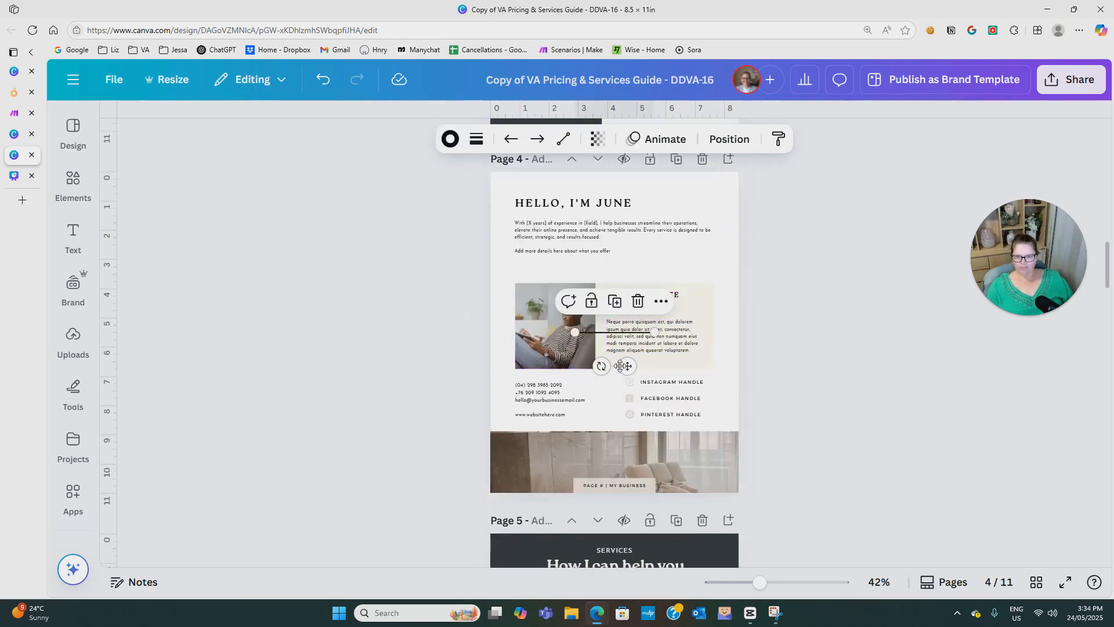
pyautogui.moveTo(624, 365); pyautogui.dragTo(585, 303)
pyautogui.moveTo(617, 269); pyautogui.dragTo(717, 266)
# Level the page 4 line at 0° with its left end aligned to the photo's left edge, and delete the line.
pyautogui.moveTo(535, 270)
pyautogui.mouseDown()
pyautogui.moveTo(513, 271)
pyautogui.moveTo(514, 283)
pyautogui.moveTo(551, 282)
pyautogui.mouseUp()
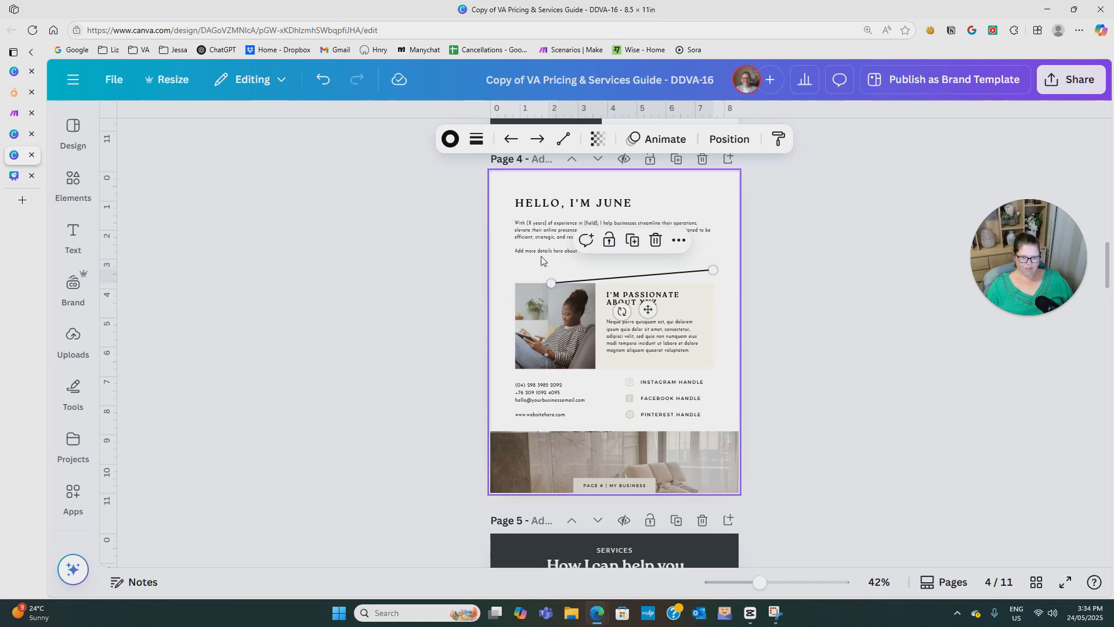
pyautogui.moveTo(549, 283); pyautogui.dragTo(516, 270)
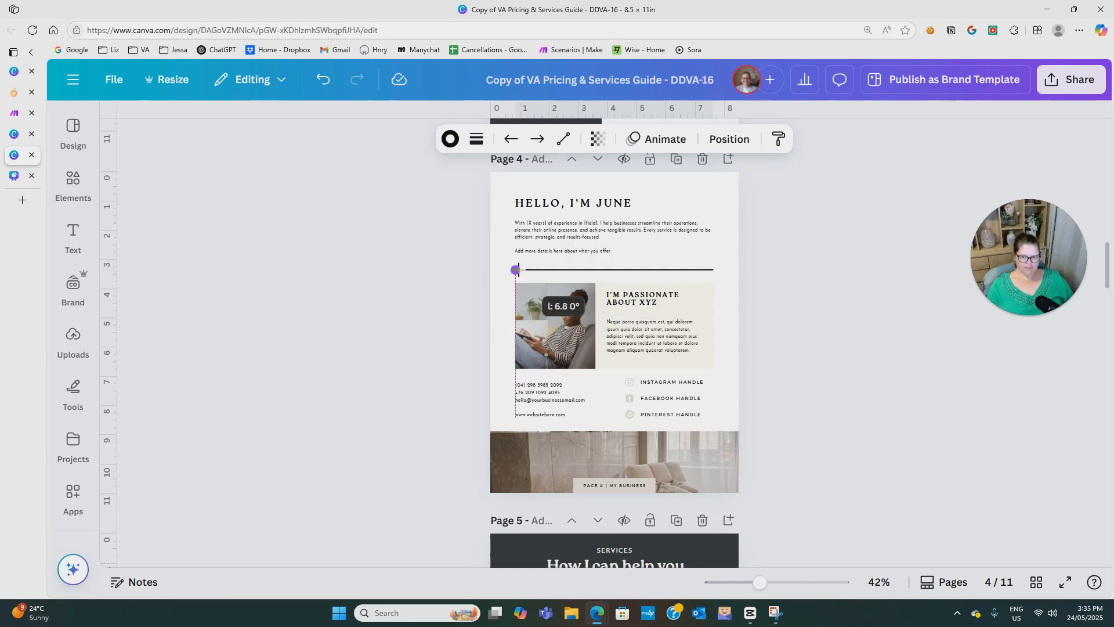
pyautogui.moveTo(515, 269)
pyautogui.mouseDown()
pyautogui.moveTo(583, 269)
pyautogui.moveTo(556, 227)
pyautogui.moveTo(514, 270)
pyautogui.moveTo(514, 216)
pyautogui.moveTo(515, 253)
pyautogui.mouseUp()
pyautogui.moveTo(515, 255); pyautogui.dragTo(515, 269)
pyautogui.click(787, 282)
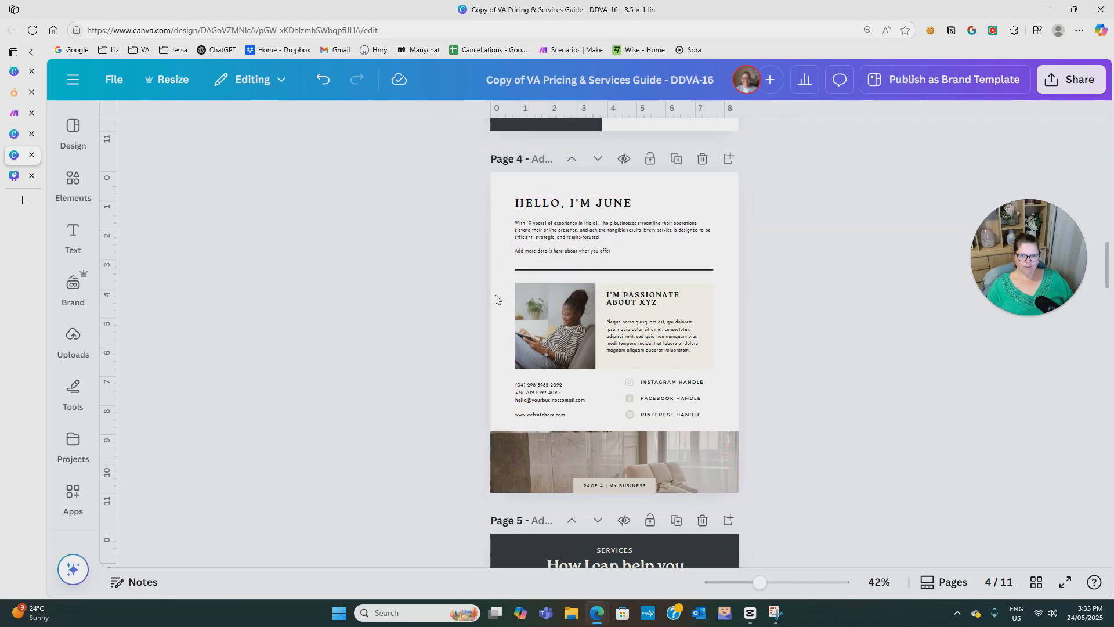
pyautogui.click(576, 270)
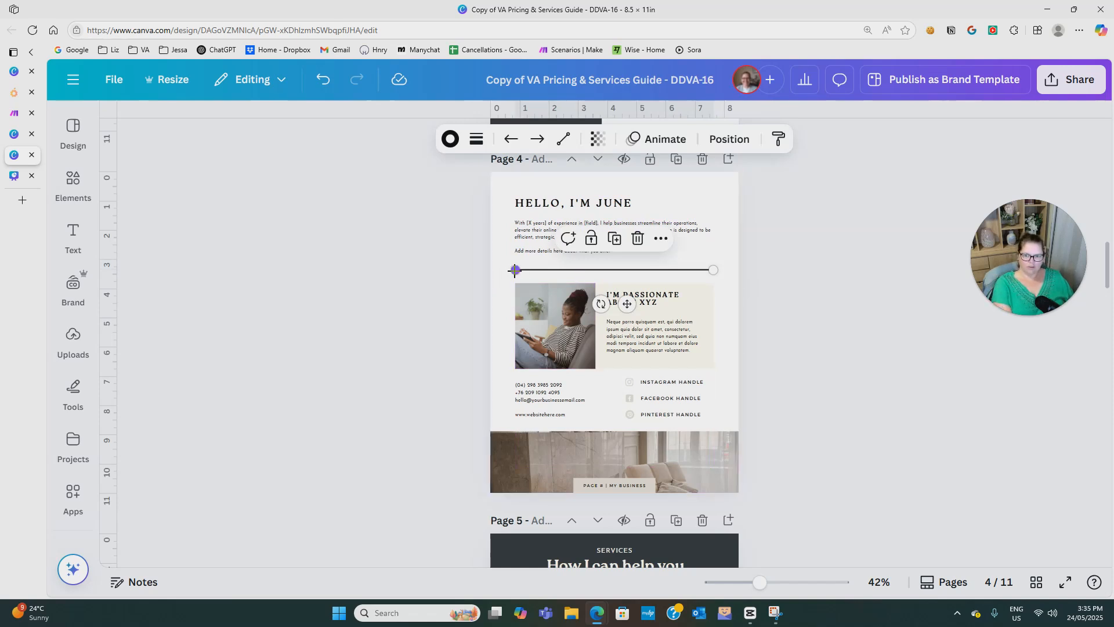
pyautogui.press('Delete')
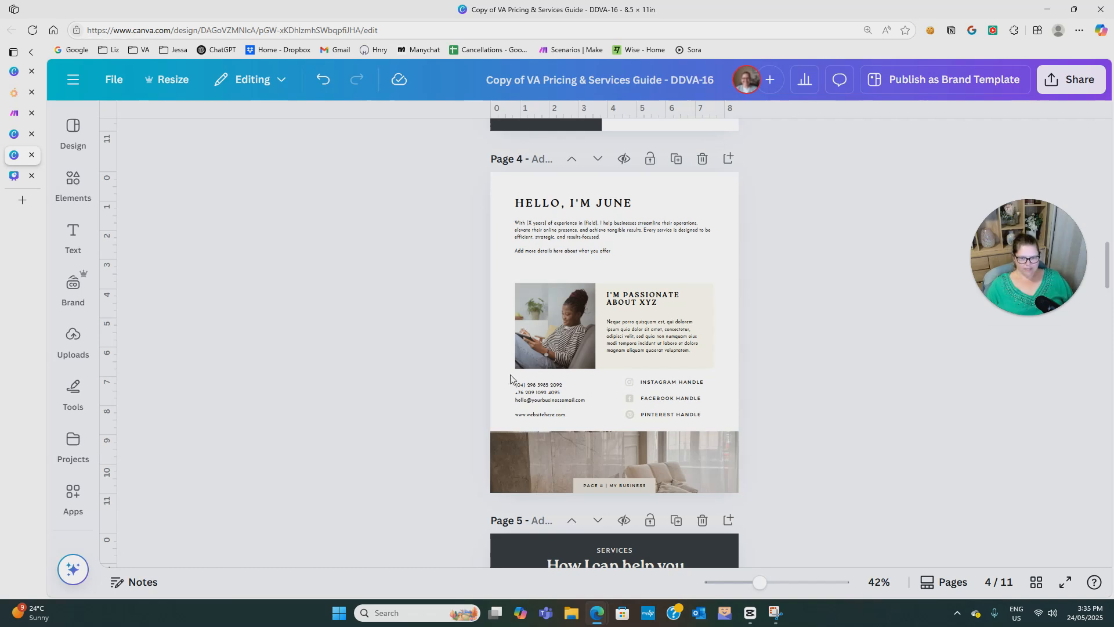
# Look through the Part-time virtual assistant academy brand kit's templates, logos, colours, fonts, photos and graphics.
pyautogui.click(73, 240)
pyautogui.click(72, 290)
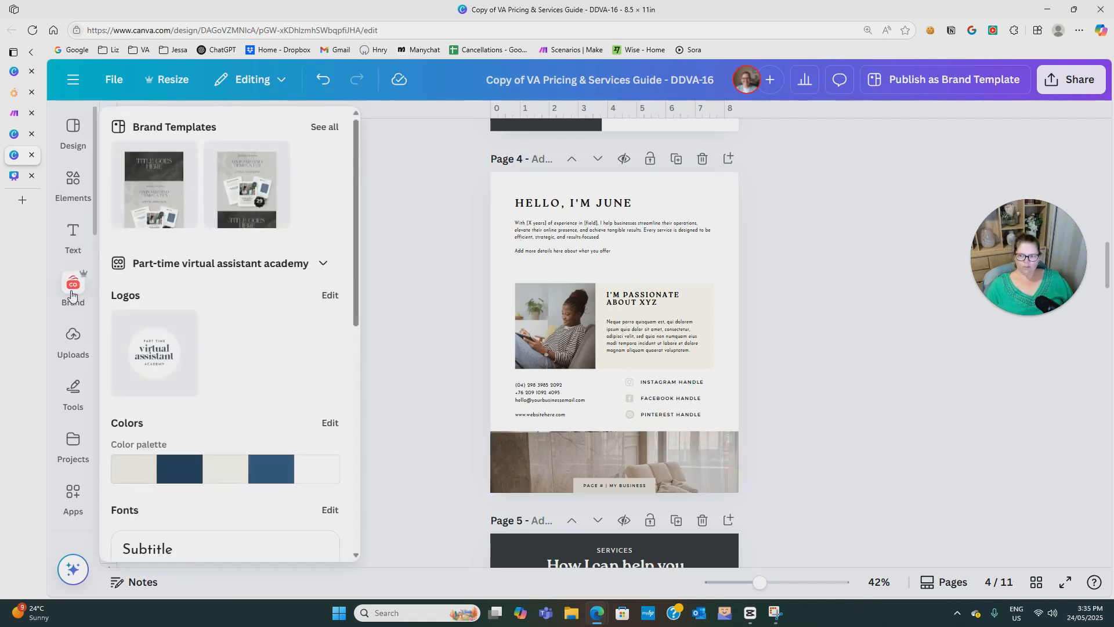
pyautogui.scroll(-3, 277, 433)
pyautogui.scroll(-2, 277, 430)
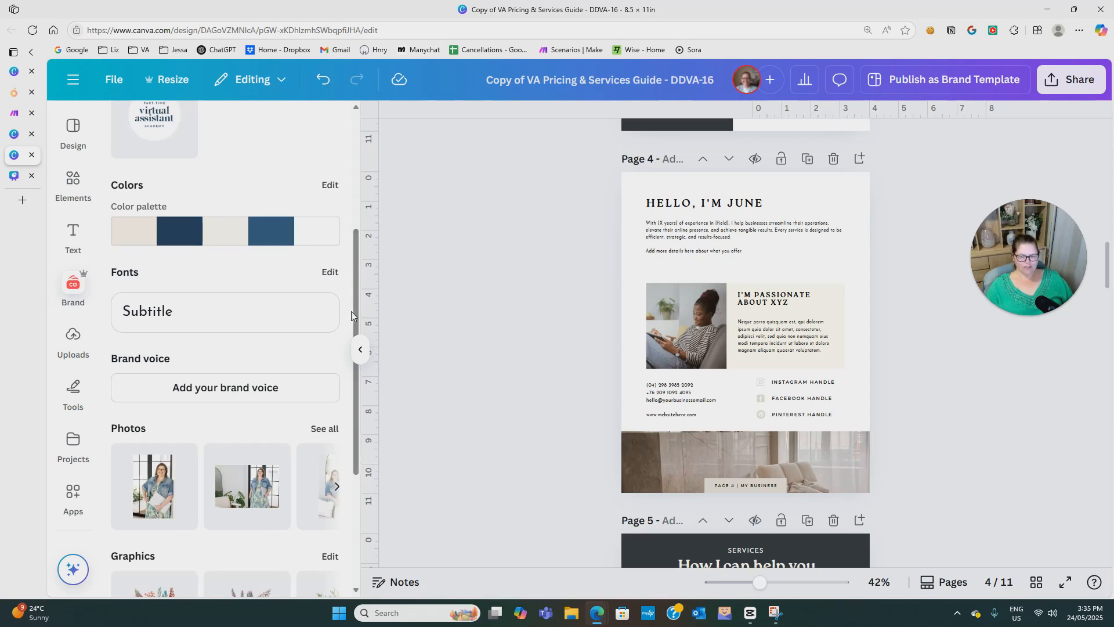
pyautogui.scroll(5, 622, 543)
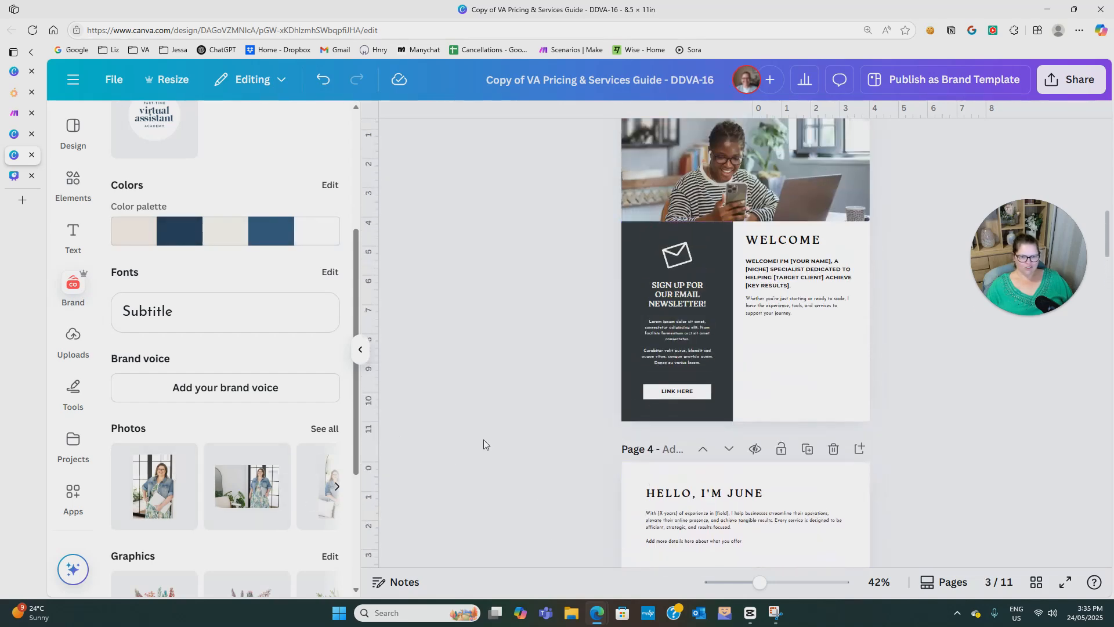
pyautogui.scroll(2, 259, 478)
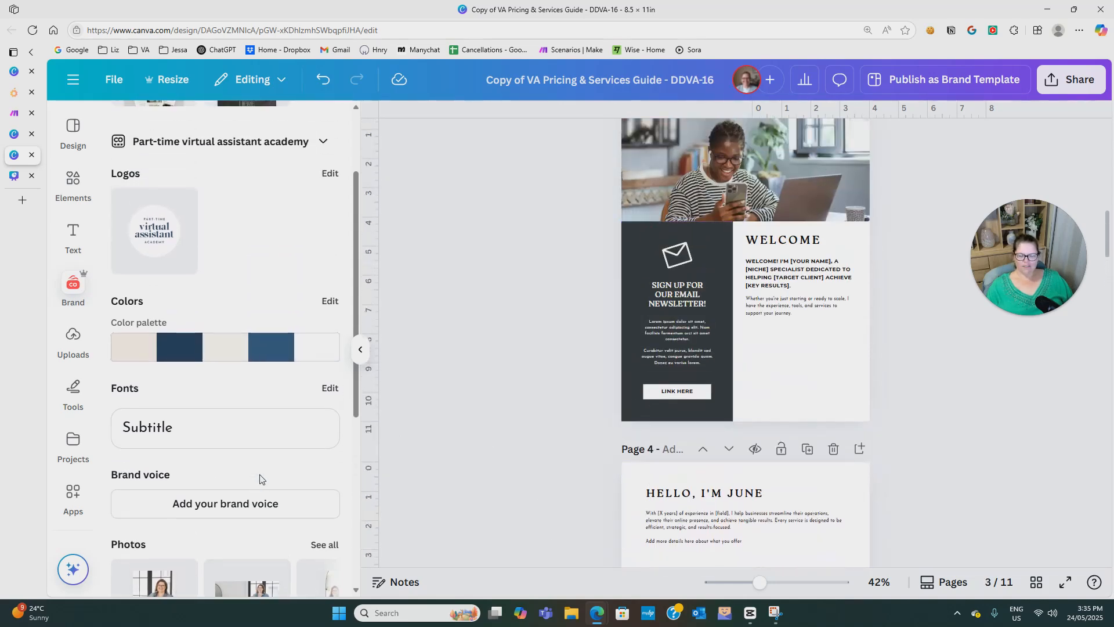
pyautogui.scroll(2, 260, 478)
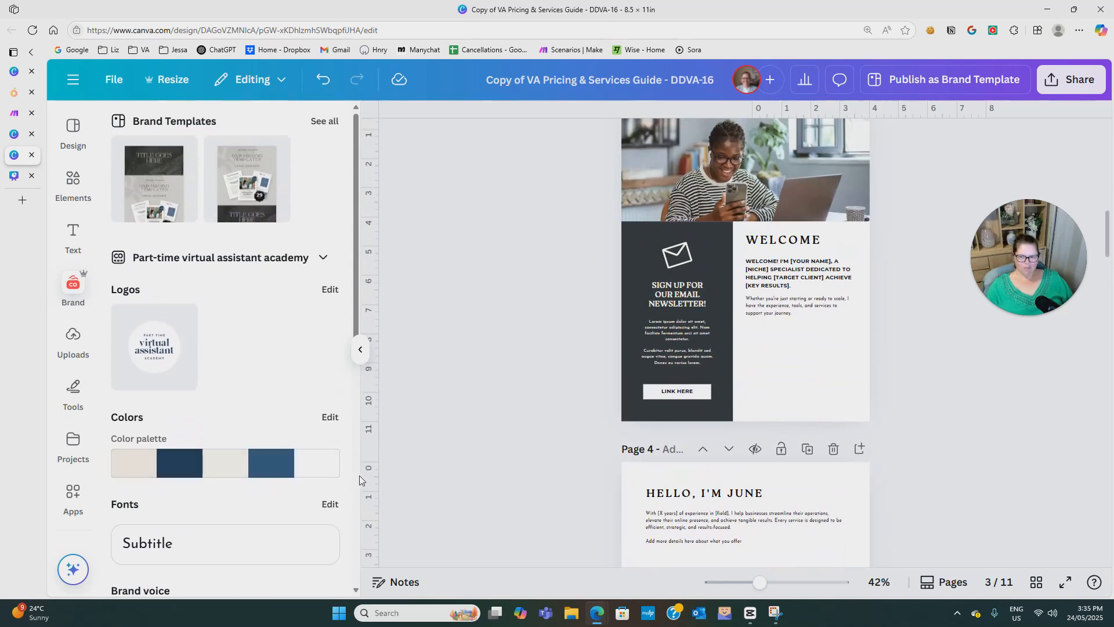
pyautogui.scroll(-2, 412, 487)
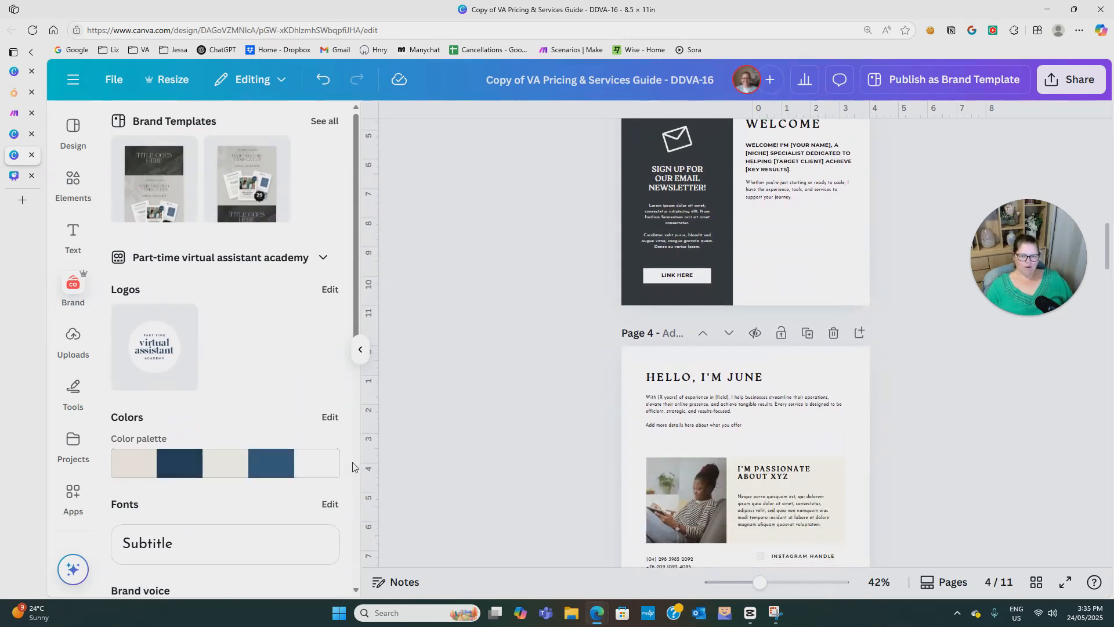
pyautogui.scroll(-5, 314, 437)
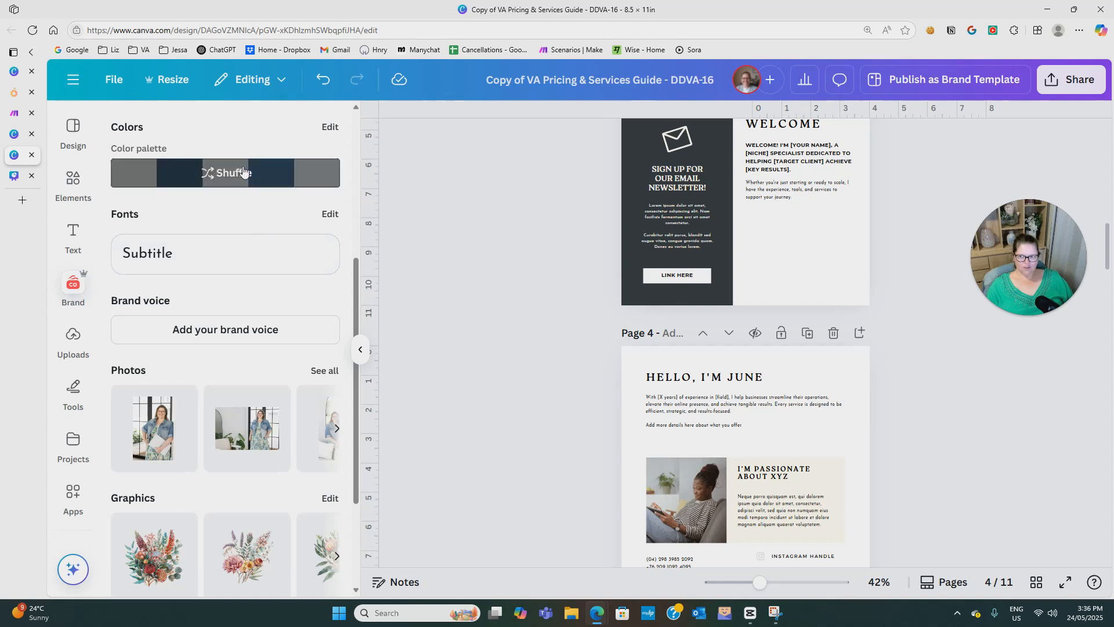
# Shuffle the brand kit colour palette on page 4 until the text is navy and the passion text box is off-white.
pyautogui.click(221, 178)
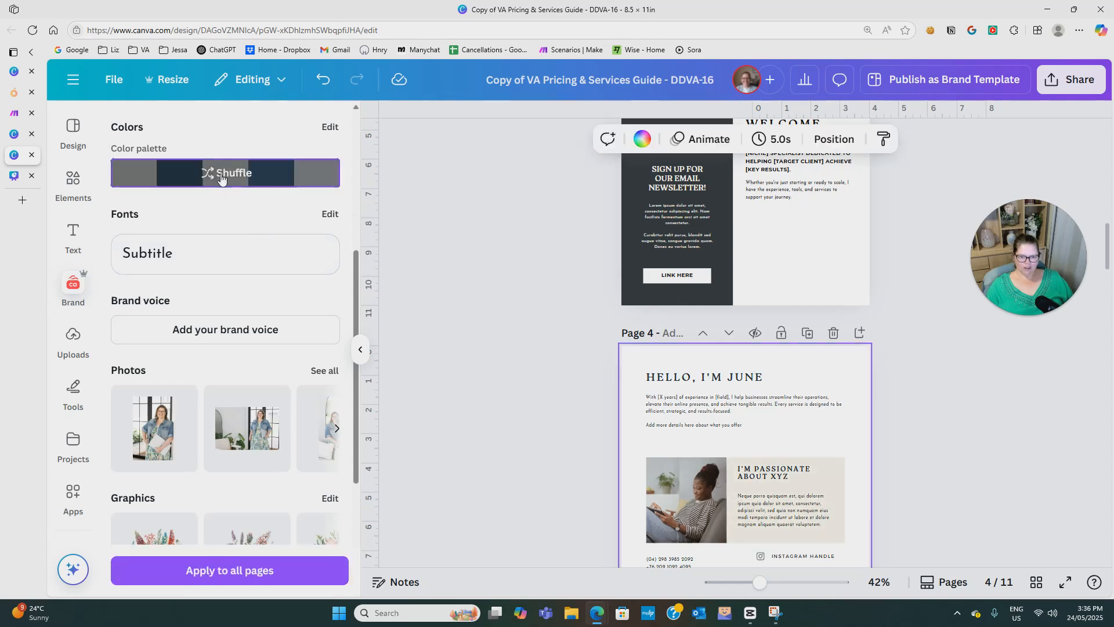
pyautogui.click(221, 178)
pyautogui.click(221, 178)
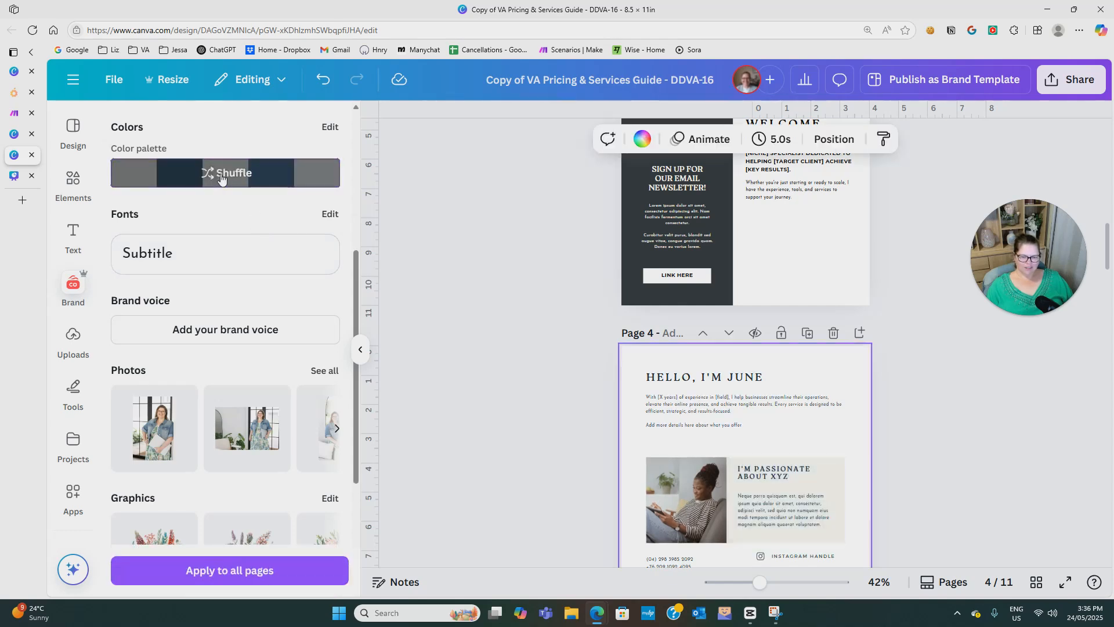
pyautogui.click(221, 178)
pyautogui.click(220, 178)
pyautogui.click(221, 178)
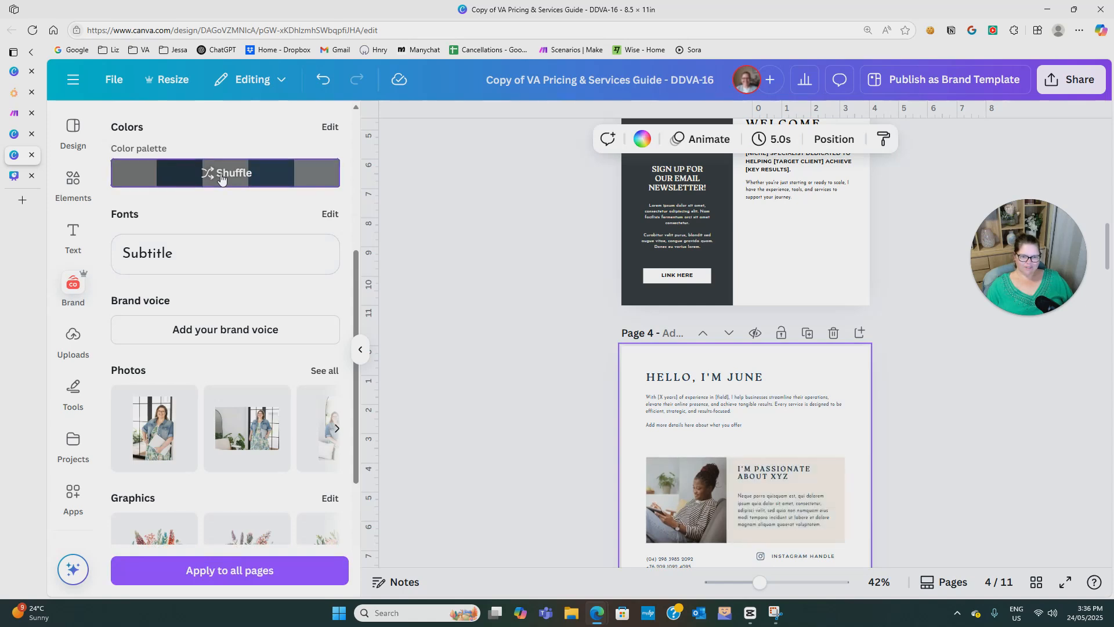
pyautogui.click(220, 178)
pyautogui.click(220, 178)
pyautogui.click(221, 178)
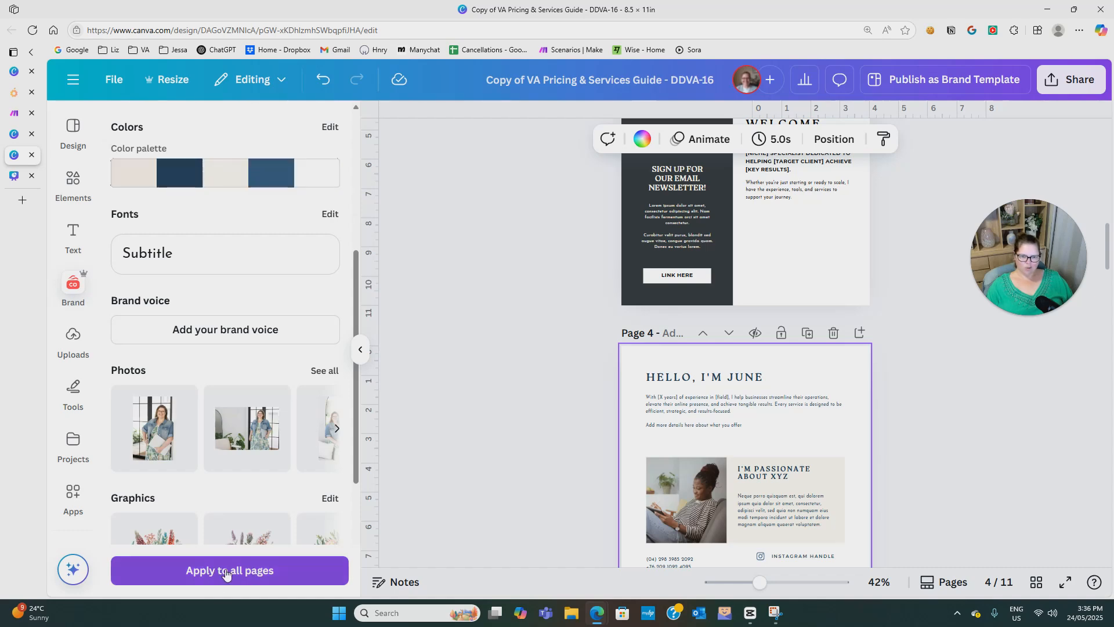
# Apply the page 4 brand colour and font style to all pages of the guide.
pyautogui.scroll(3, 713, 541)
pyautogui.scroll(-6, 748, 522)
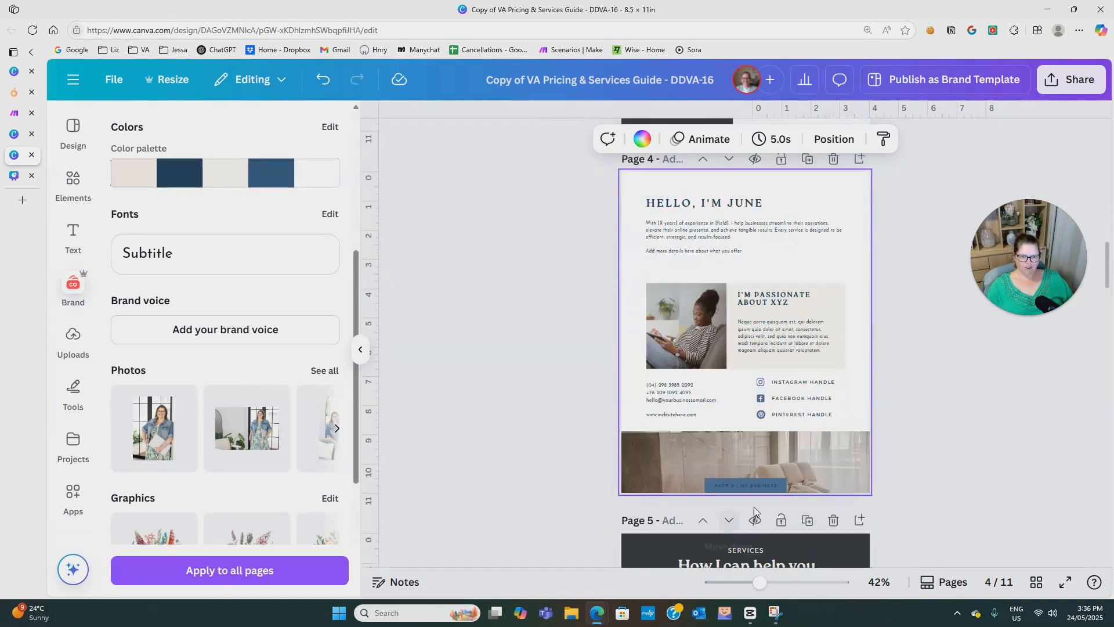
pyautogui.click(258, 569)
pyautogui.scroll(-5, 627, 503)
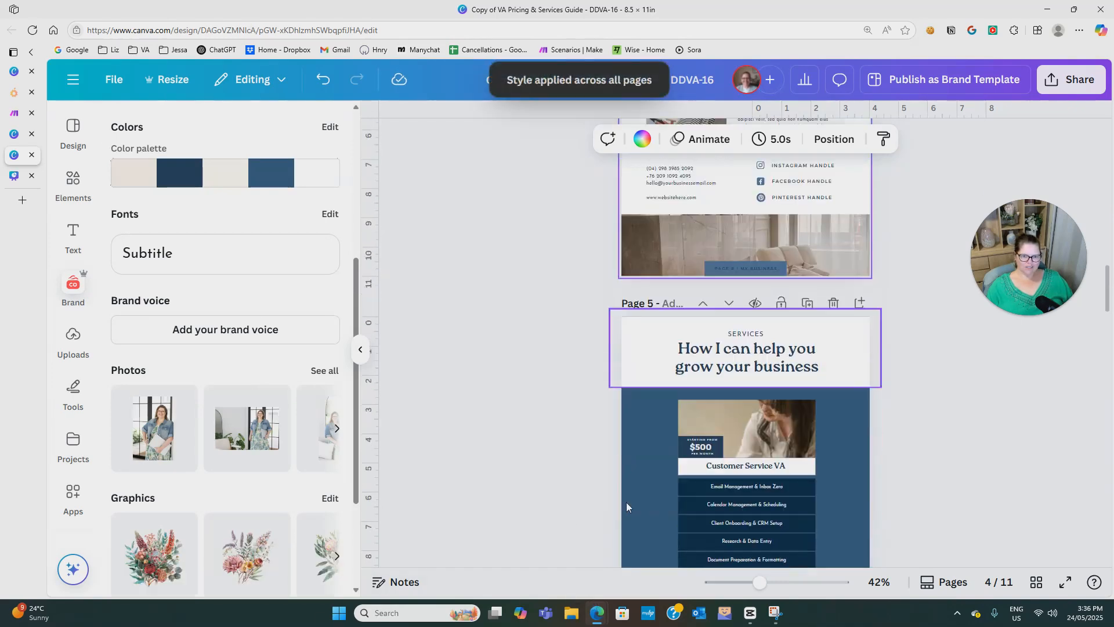
# Review the recoloured pages from page 1 to page 6 and undo the style applied across all pages.
pyautogui.scroll(5, 682, 458)
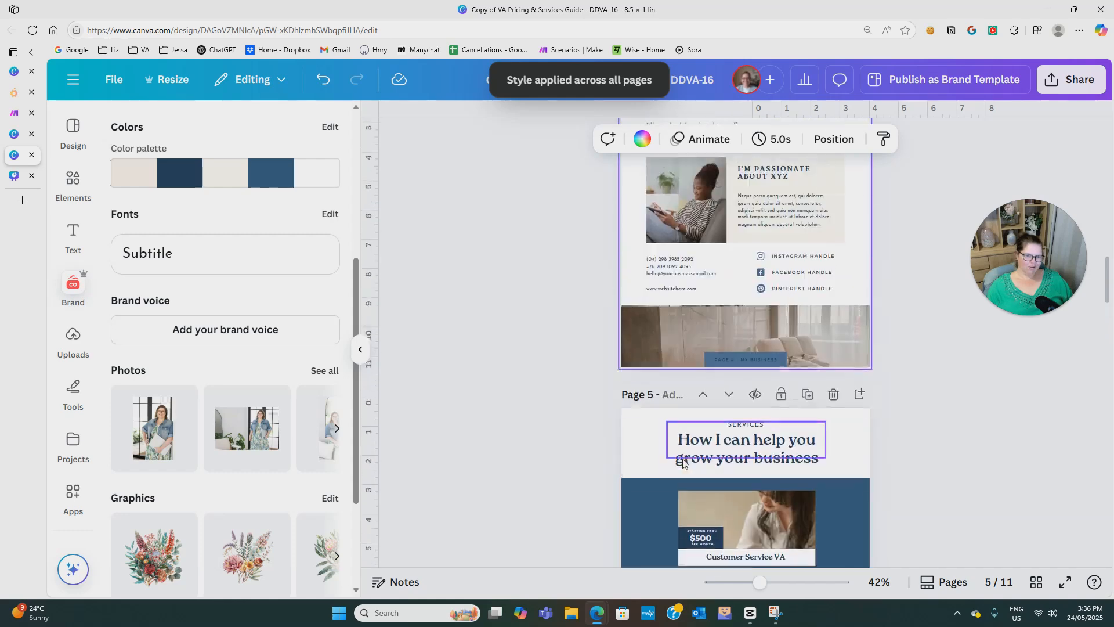
pyautogui.scroll(10, 683, 462)
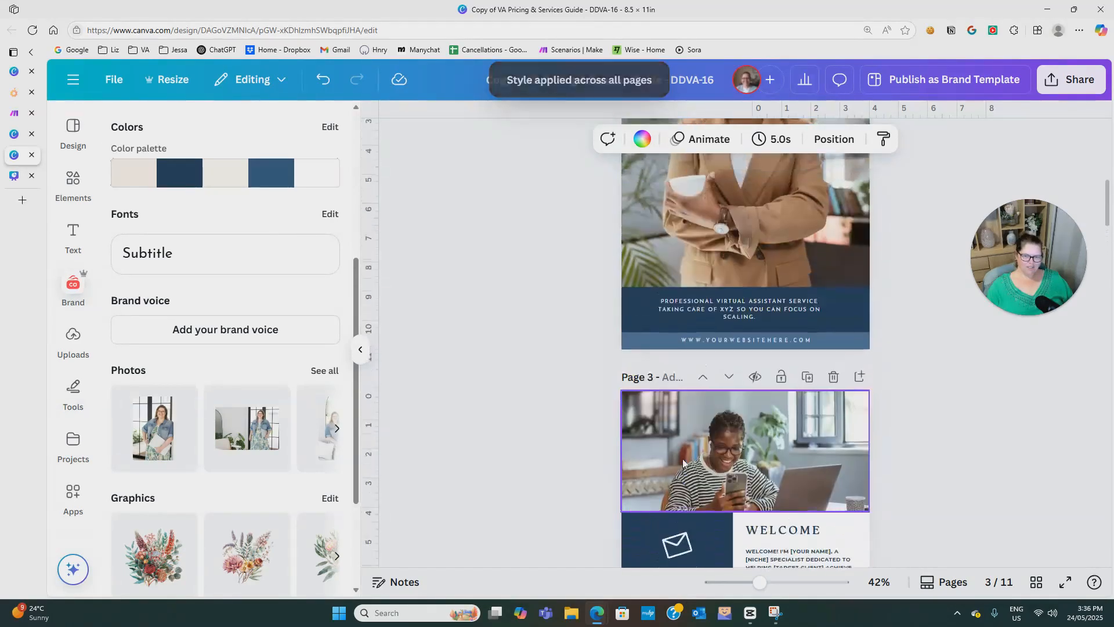
pyautogui.scroll(3, 682, 459)
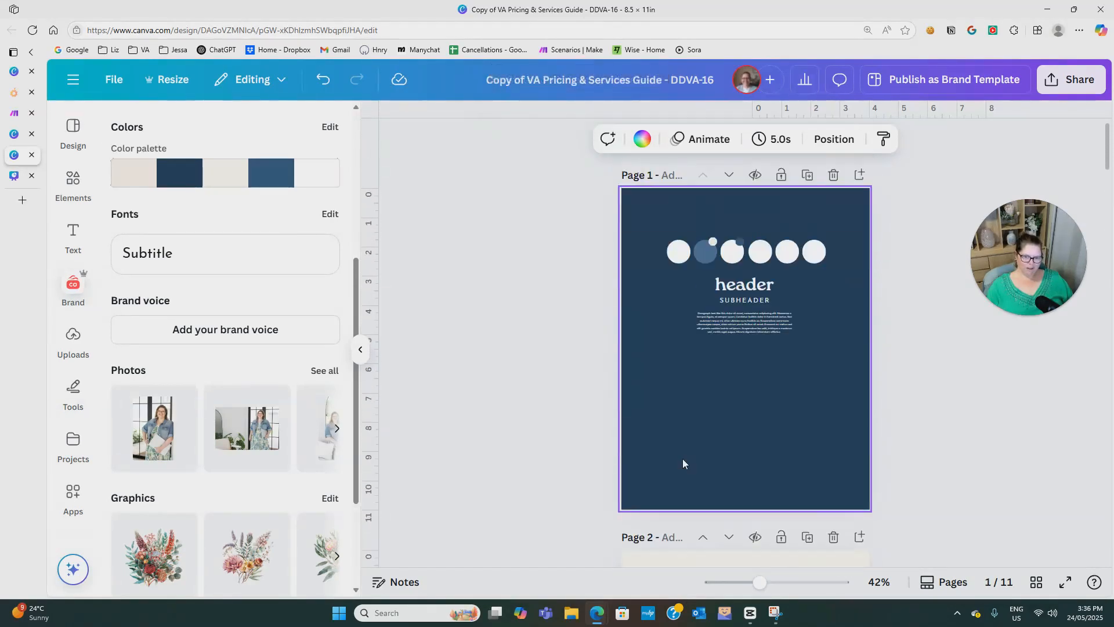
pyautogui.scroll(-3, 682, 458)
pyautogui.scroll(-12, 682, 459)
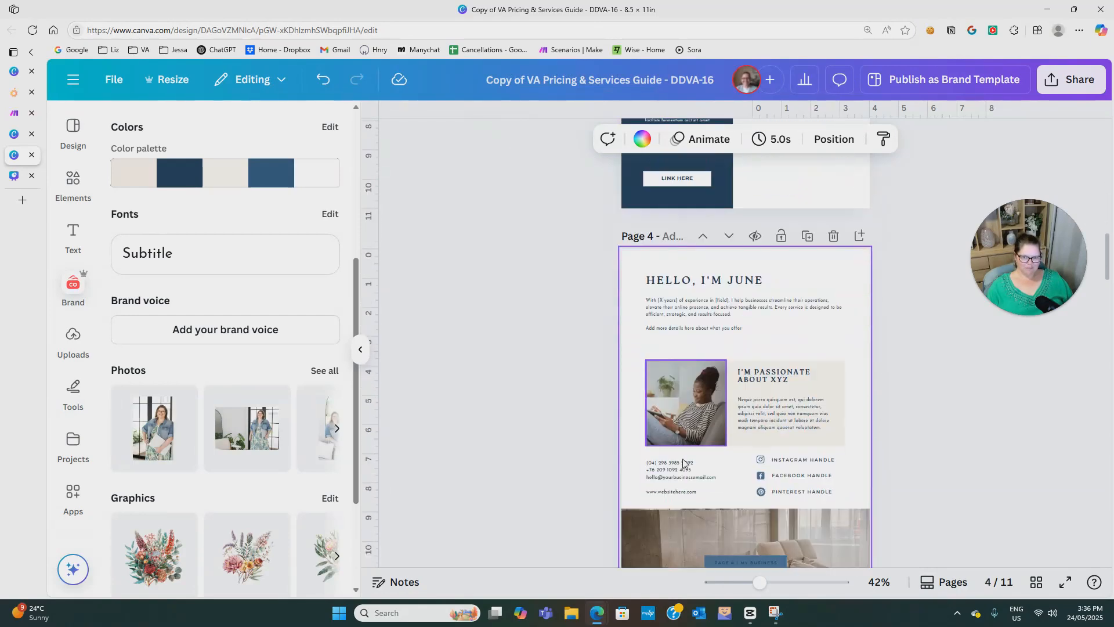
pyautogui.scroll(-5, 683, 458)
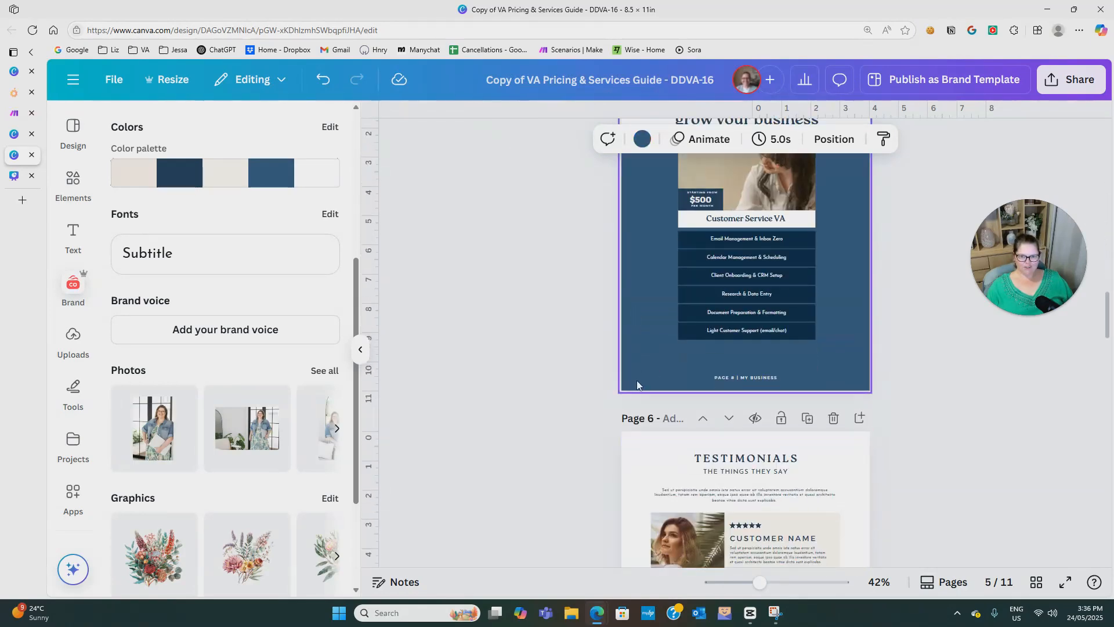
pyautogui.scroll(2, 638, 394)
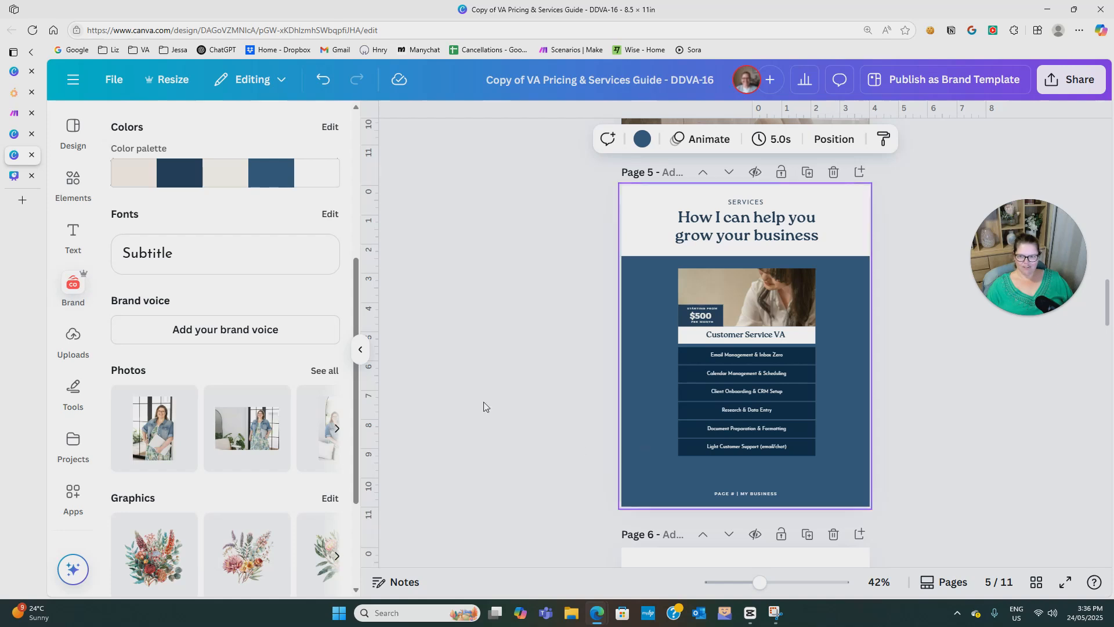
pyautogui.click(324, 82)
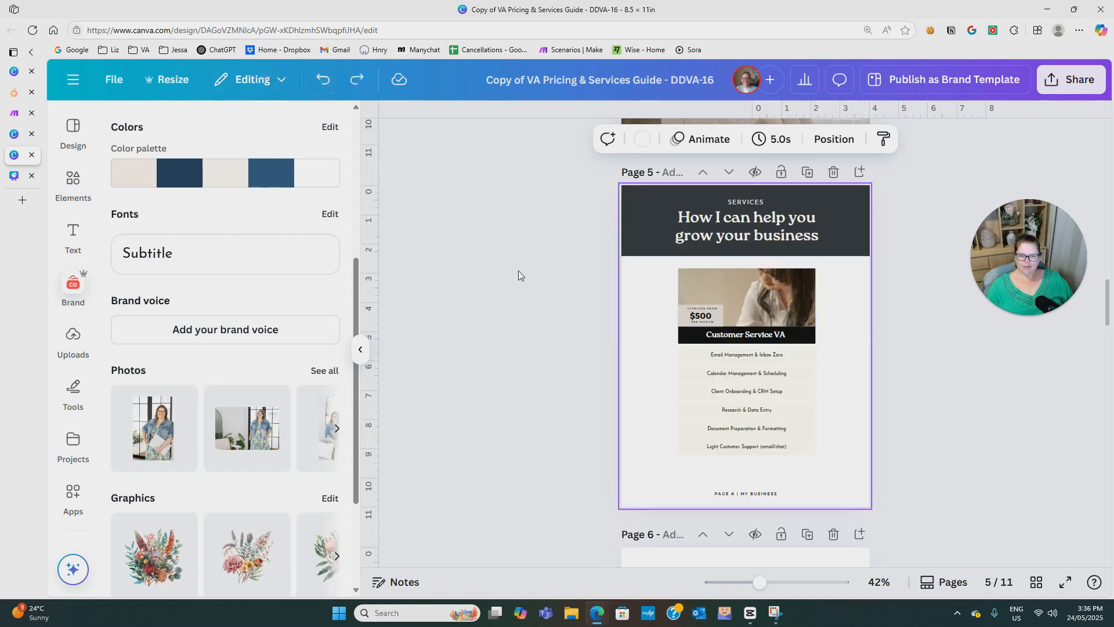
pyautogui.click(505, 328)
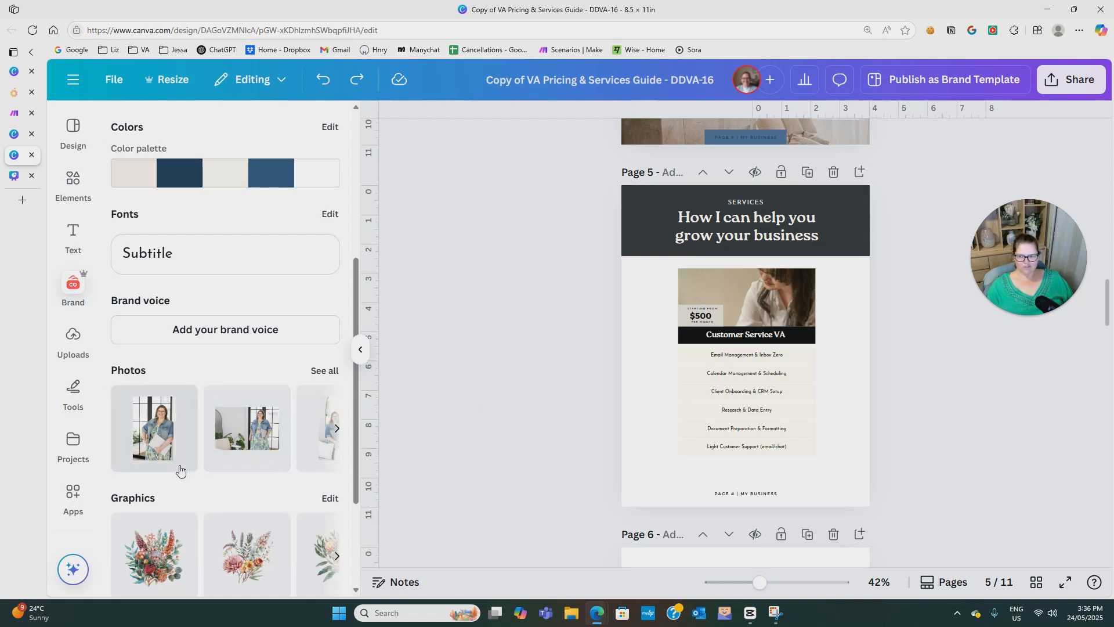
pyautogui.scroll(-3, 218, 491)
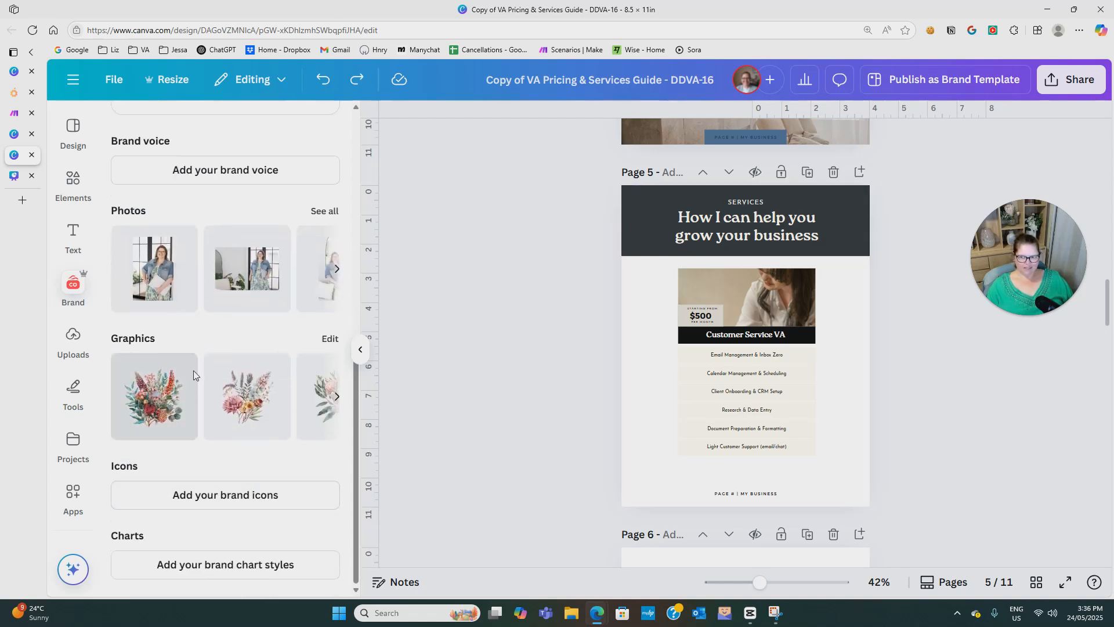
pyautogui.scroll(8, 218, 418)
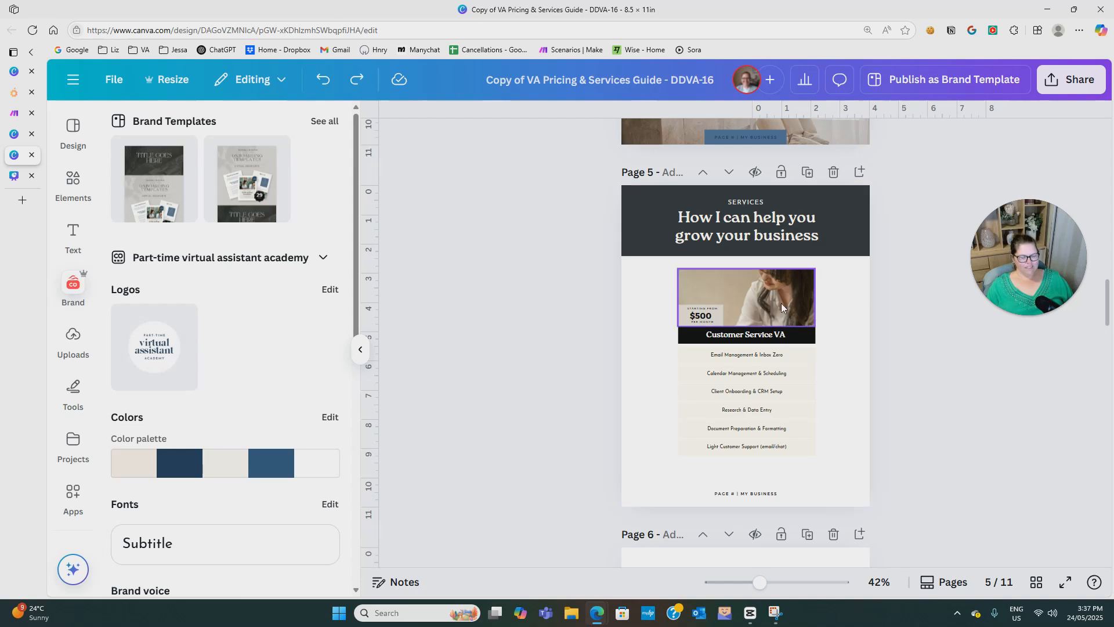
pyautogui.scroll(3, 767, 287)
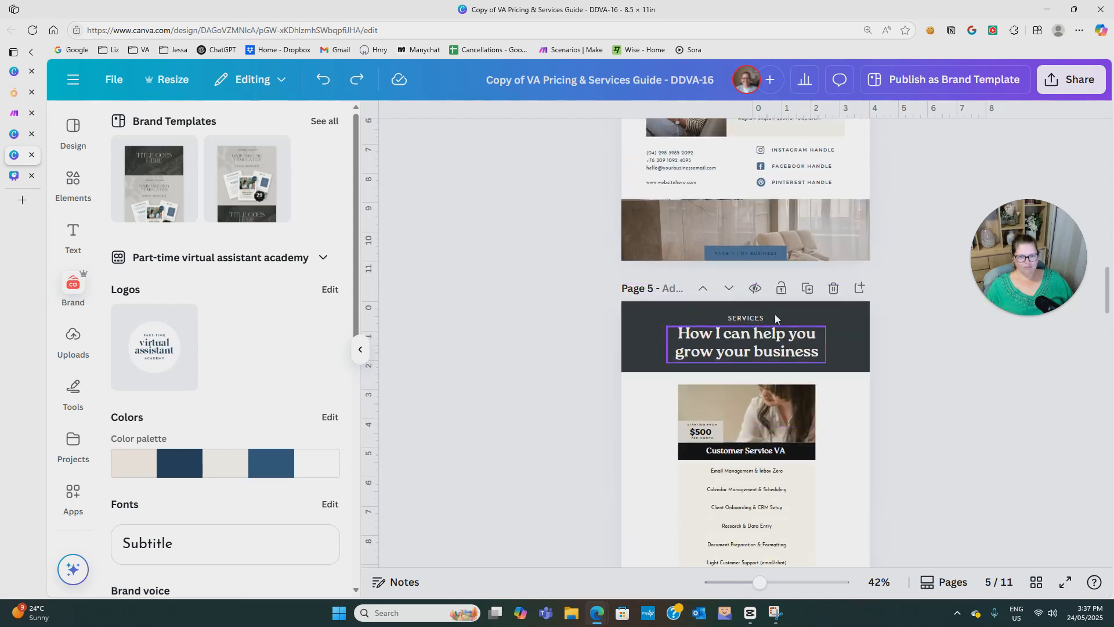
pyautogui.scroll(-1, 761, 364)
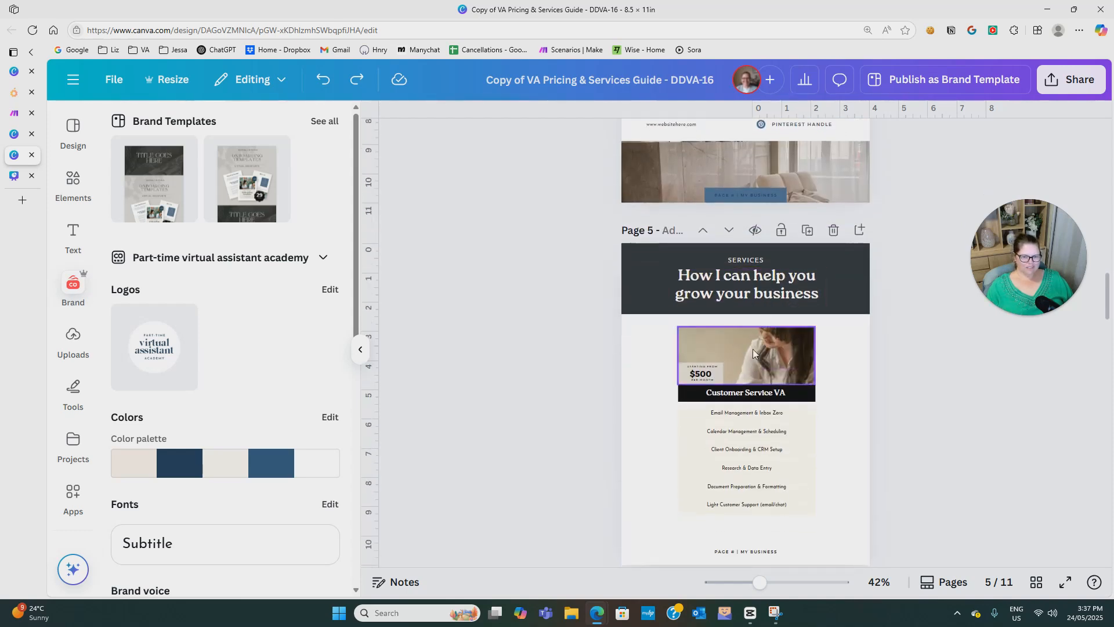
pyautogui.click(753, 350)
pyautogui.rightClick(757, 352)
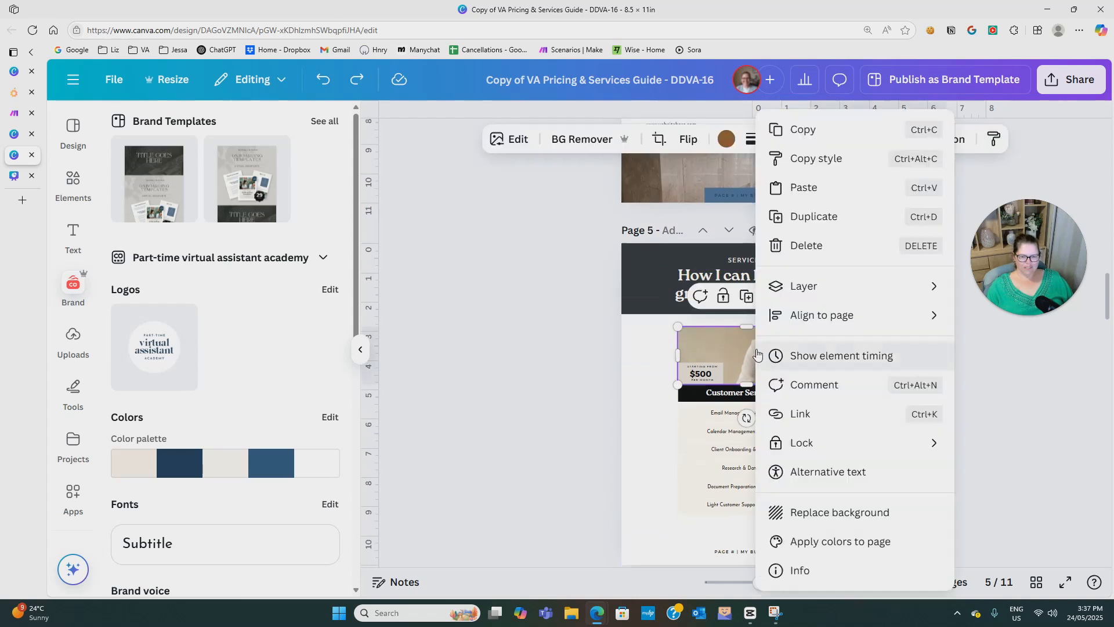
pyautogui.click(645, 449)
# Detach the interior photo from its frame at the foot of page 4 and drop it back into the frame, twice.
pyautogui.scroll(3, 649, 453)
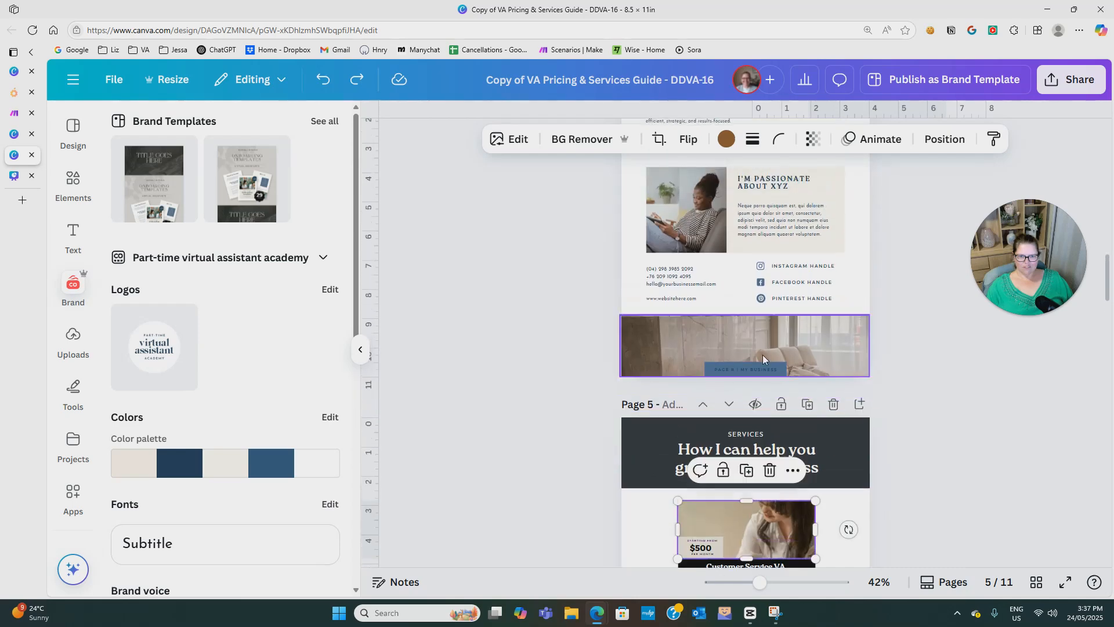
pyautogui.click(744, 359)
pyautogui.rightClick(794, 347)
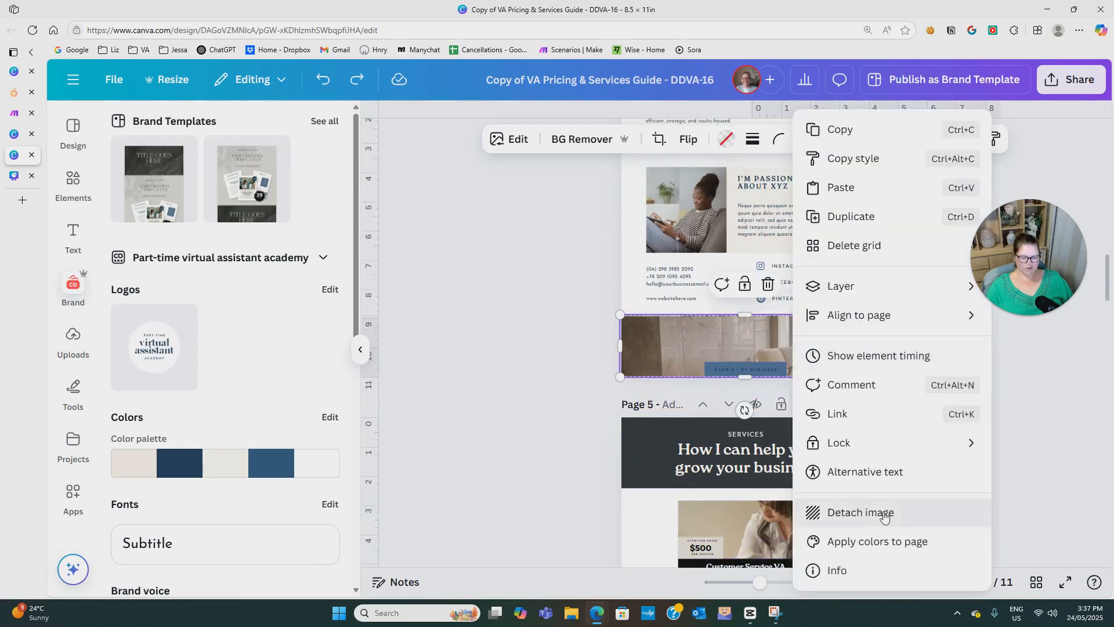
pyautogui.click(856, 513)
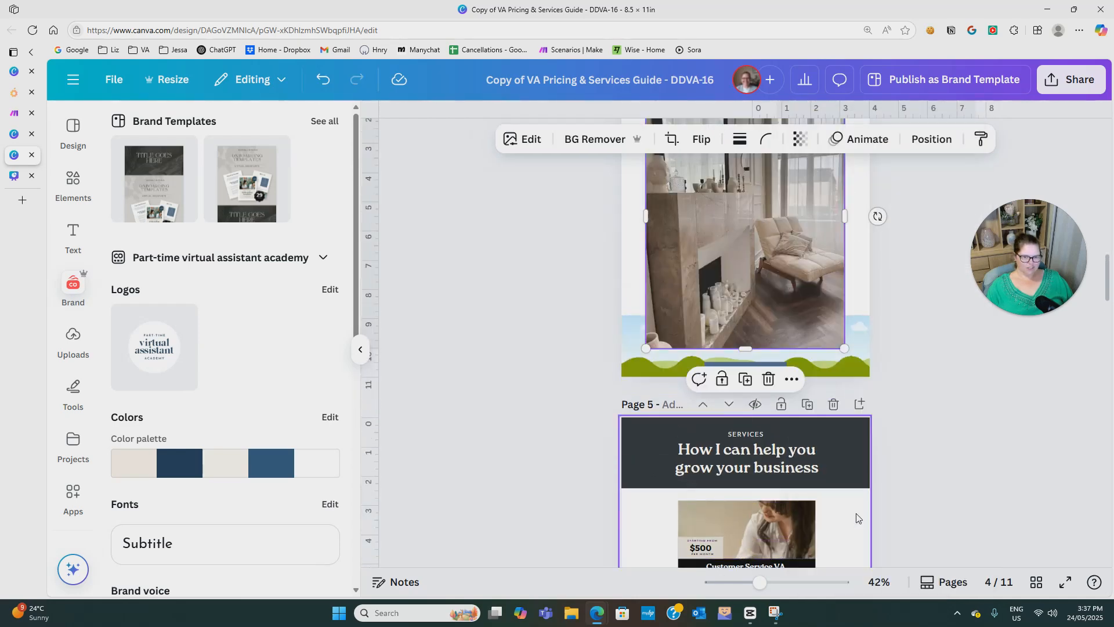
pyautogui.moveTo(776, 258); pyautogui.dragTo(785, 322)
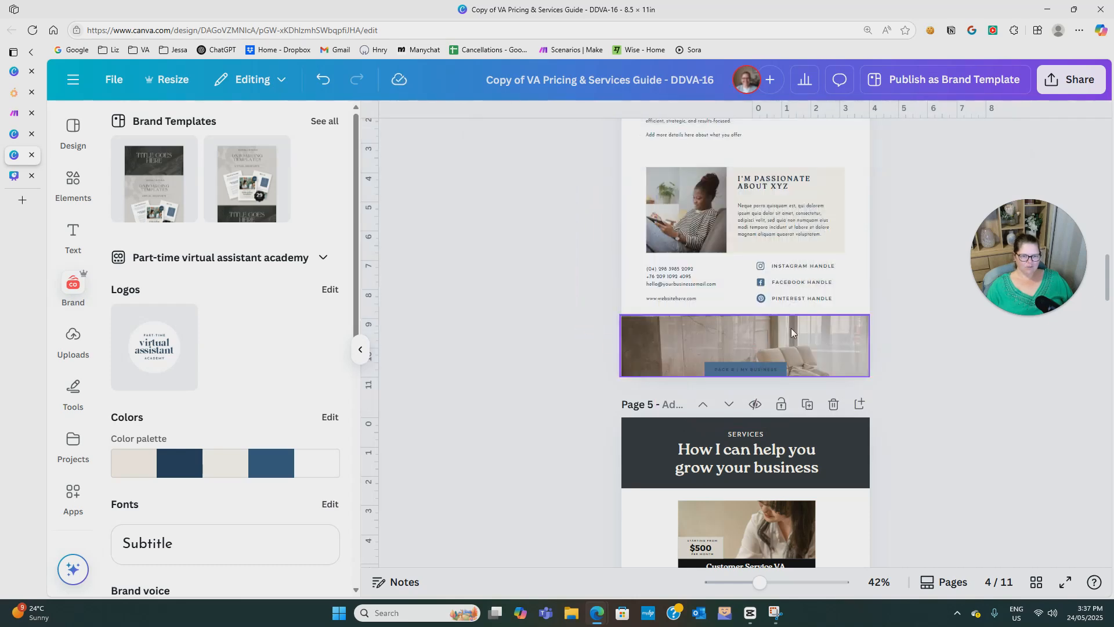
pyautogui.rightClick(816, 332)
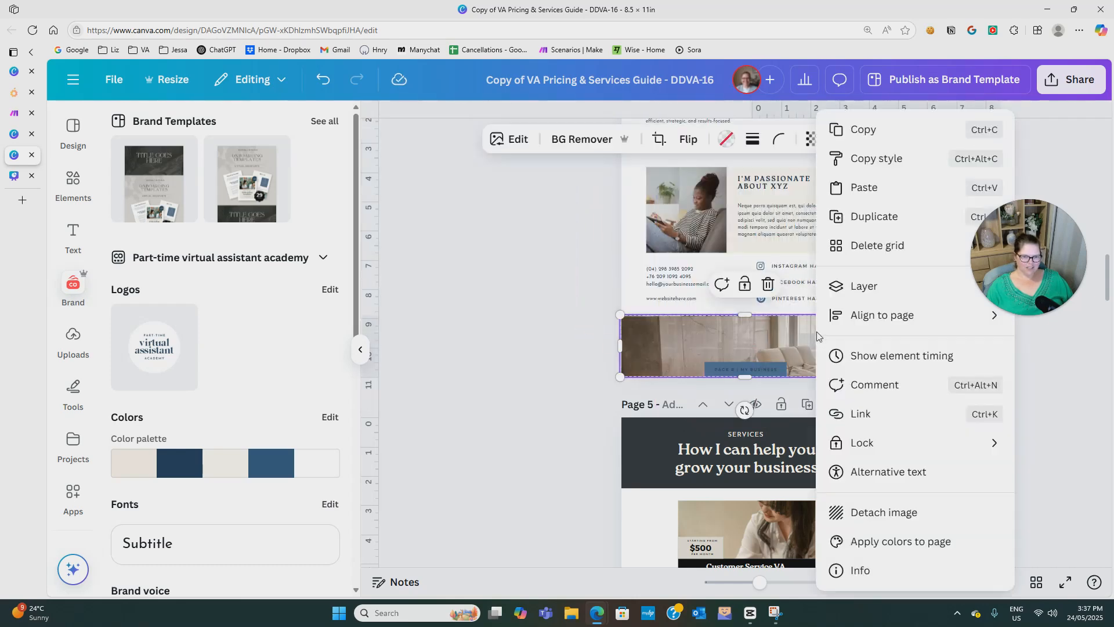
pyautogui.click(870, 512)
pyautogui.moveTo(772, 348); pyautogui.dragTo(832, 349)
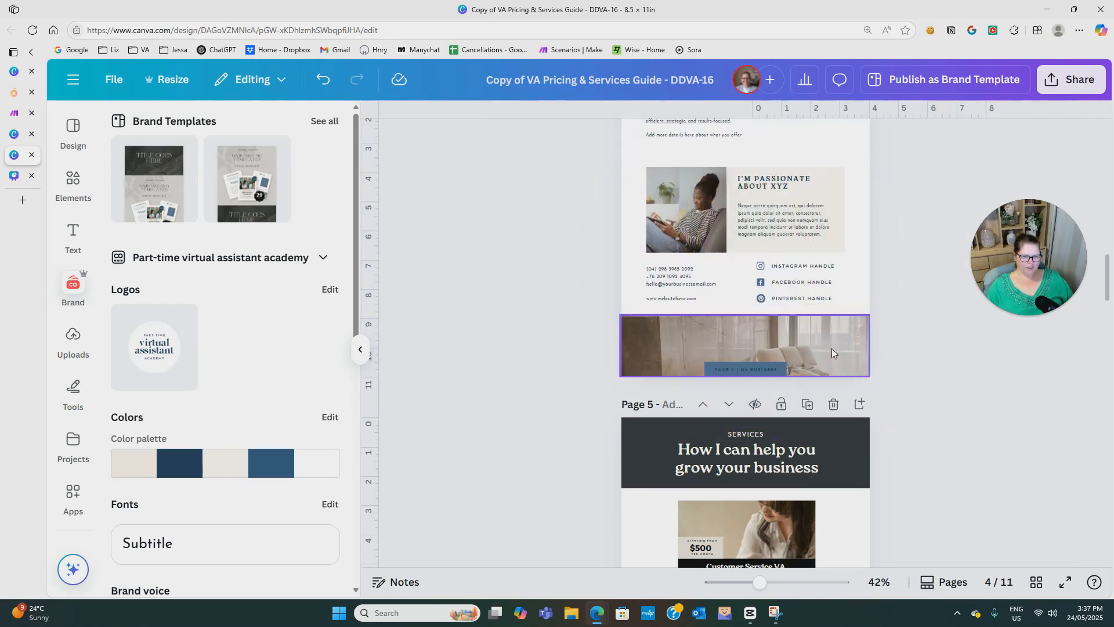
# Reposition the interior photo within its page 4 frame so its lower part with the candles and floor shows.
pyautogui.doubleClick(779, 342)
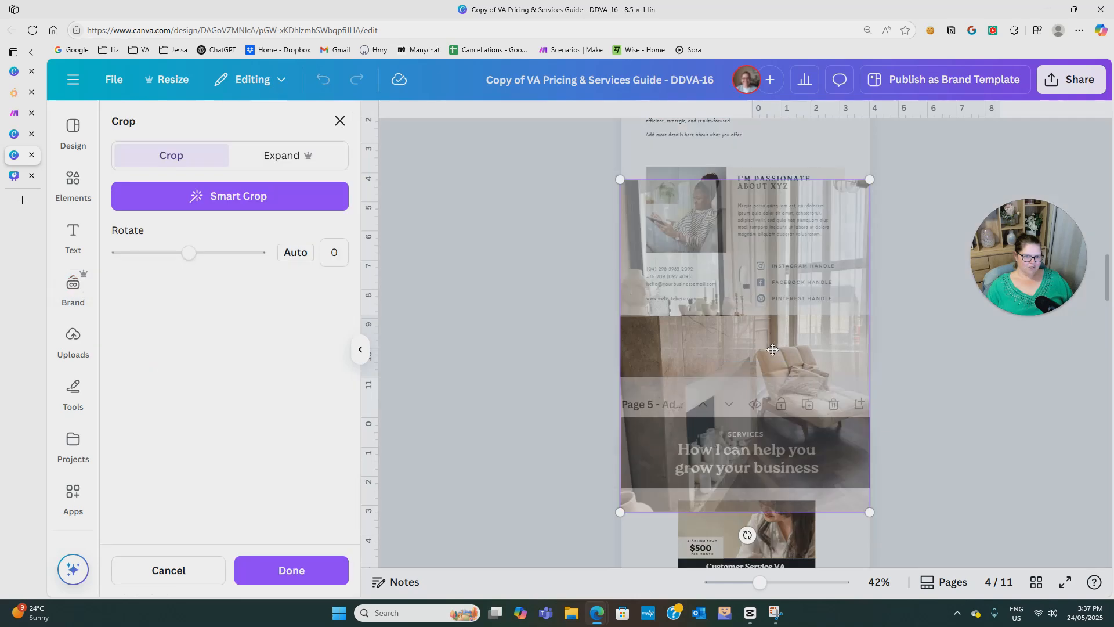
pyautogui.click(945, 370)
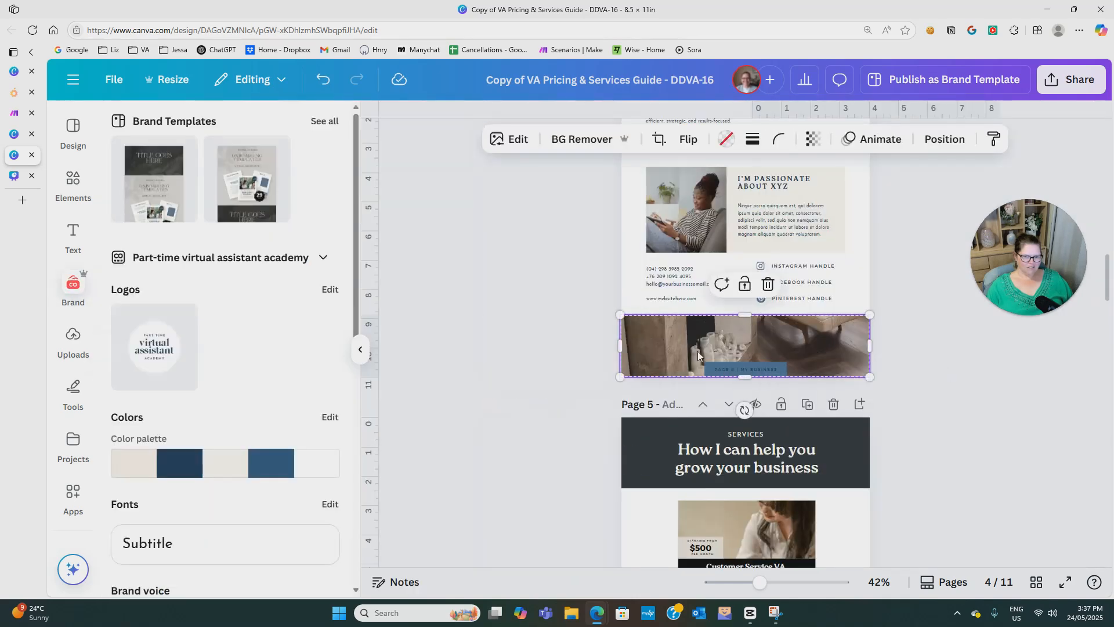
pyautogui.click(931, 391)
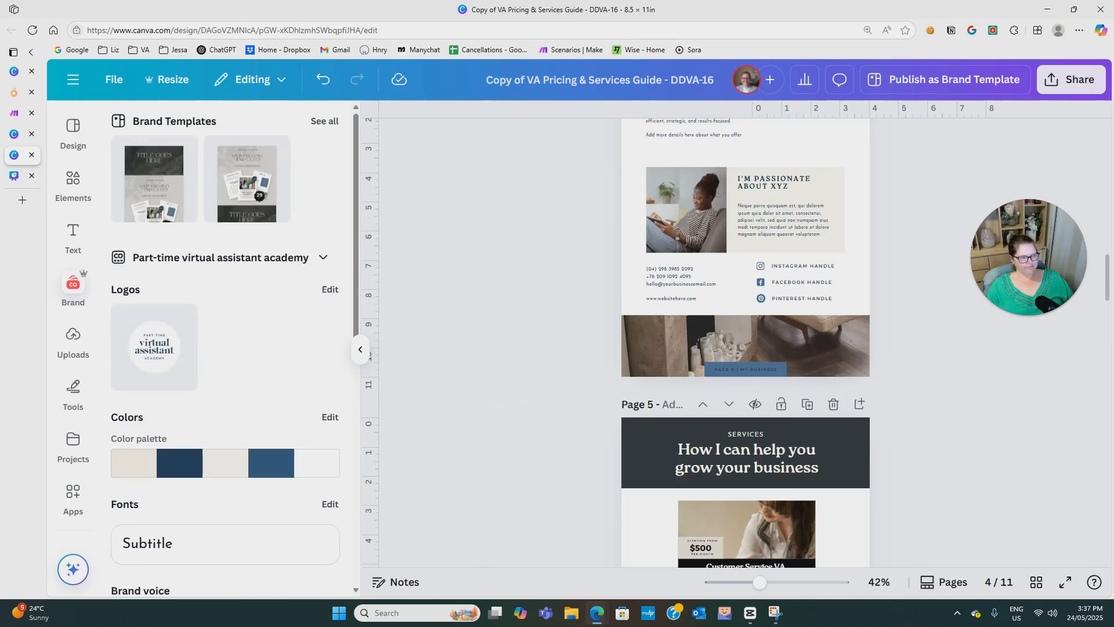
# Add a text box on page 1 and move it into the empty area below the sample paragraph.
pyautogui.scroll(10, 1004, 405)
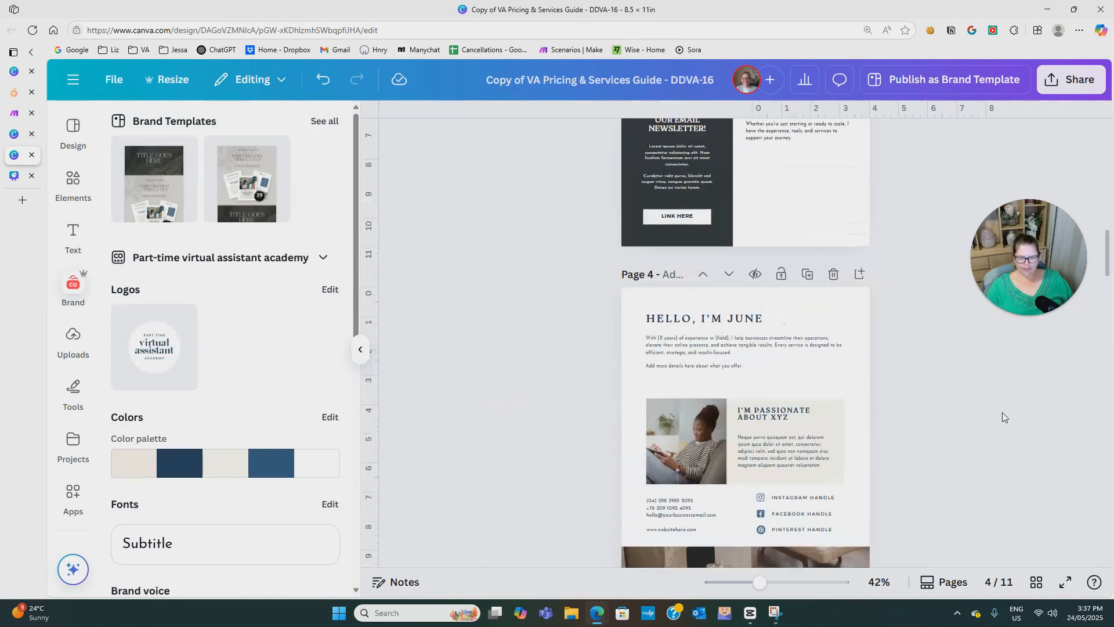
pyautogui.scroll(3, 990, 419)
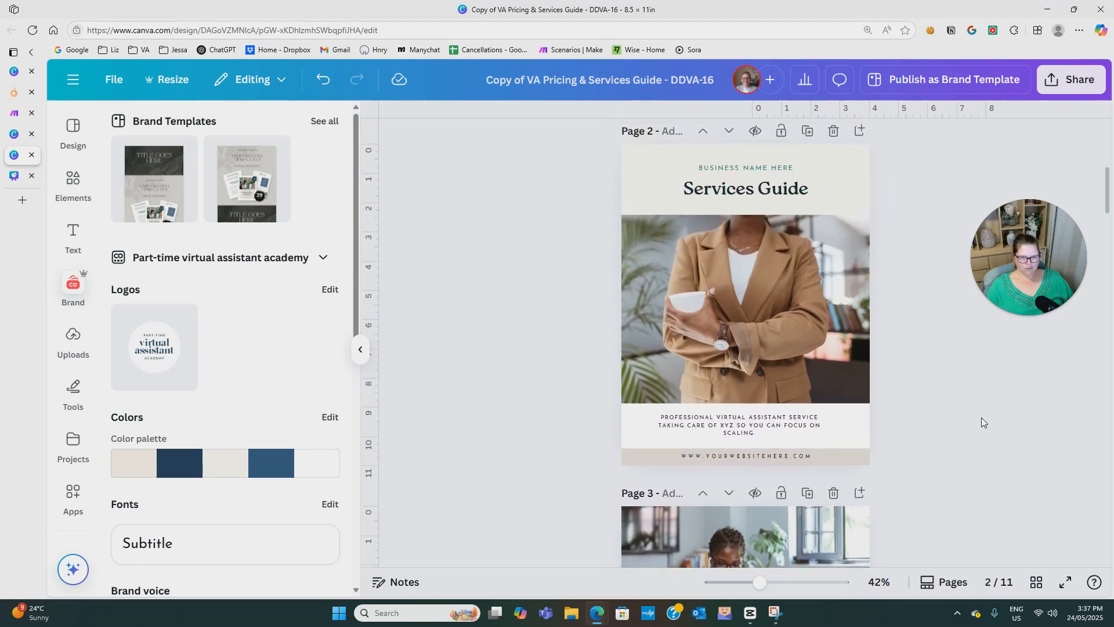
pyautogui.scroll(-2, 980, 416)
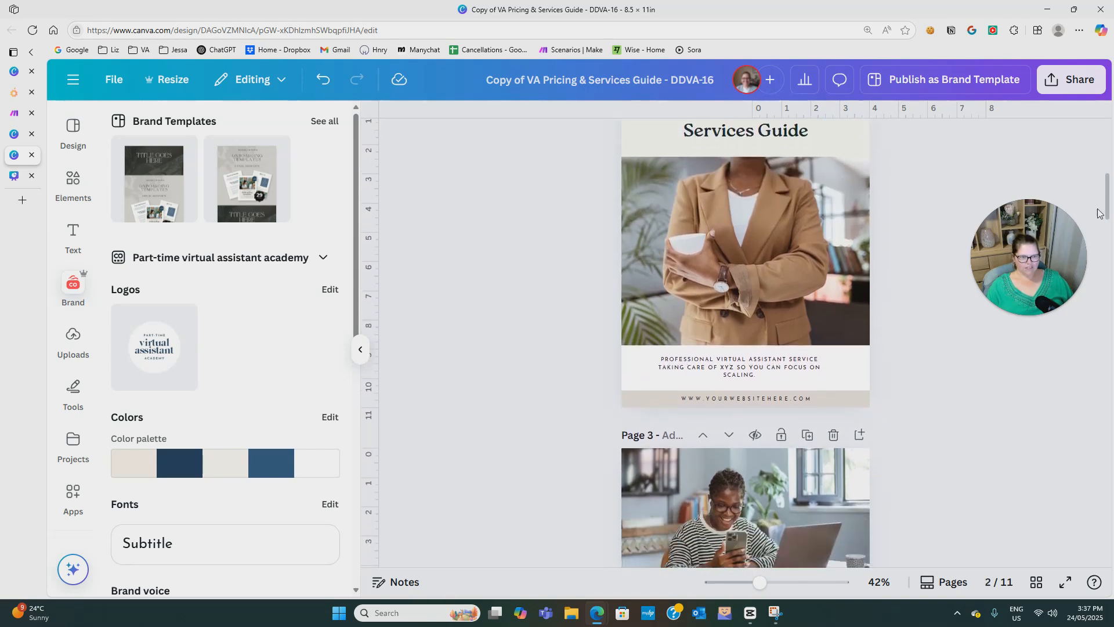
pyautogui.scroll(5, 795, 280)
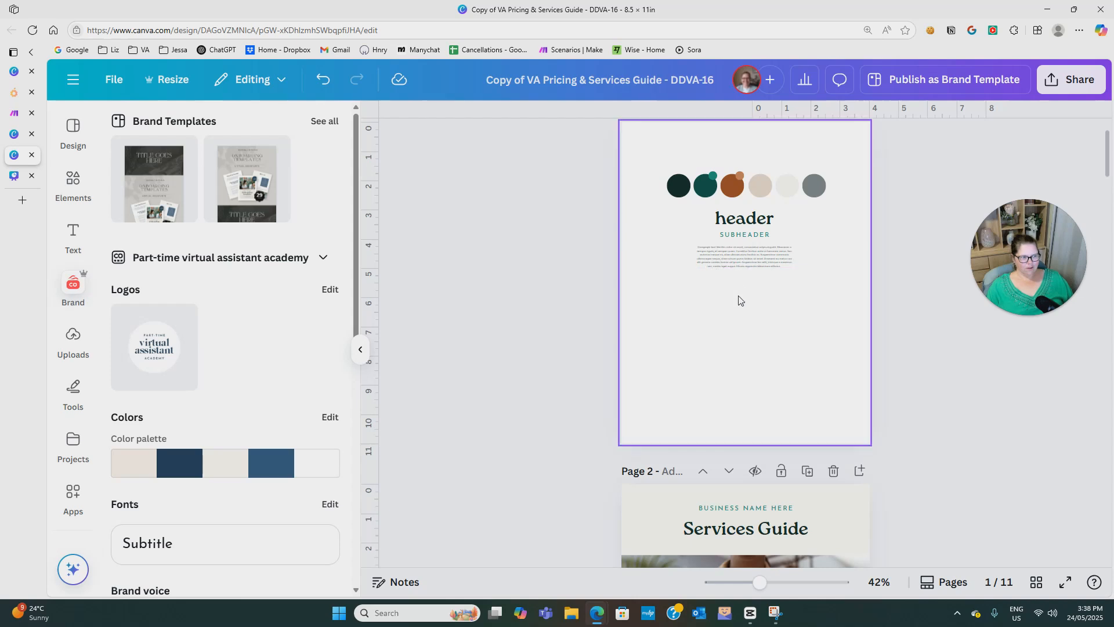
pyautogui.click(744, 361)
pyautogui.press('t')
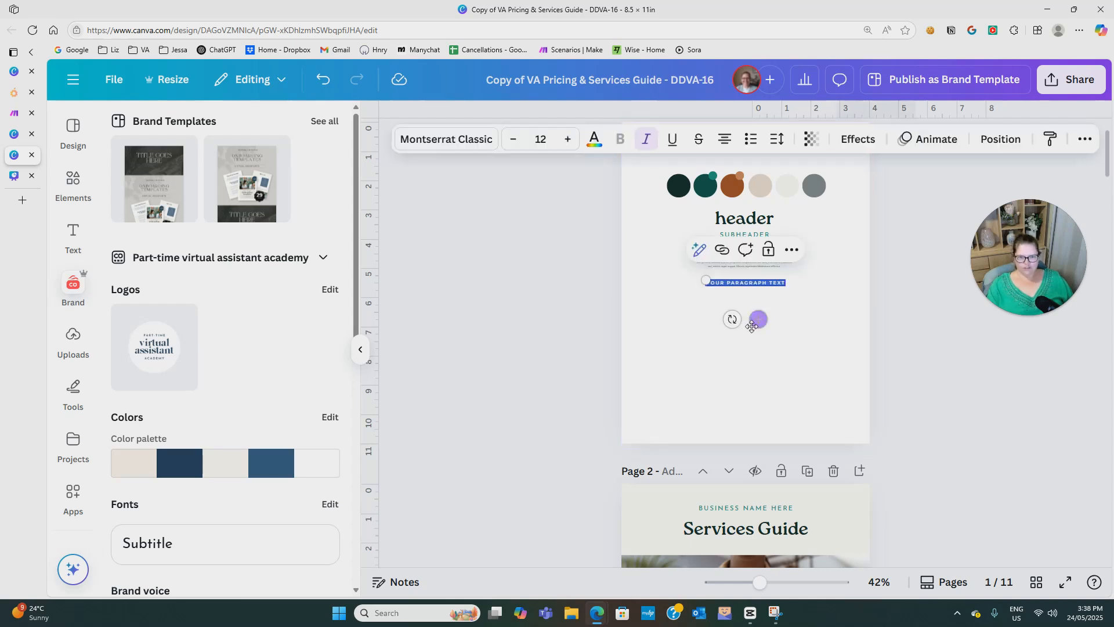
pyautogui.moveTo(757, 319); pyautogui.dragTo(749, 380)
pyautogui.click(786, 326)
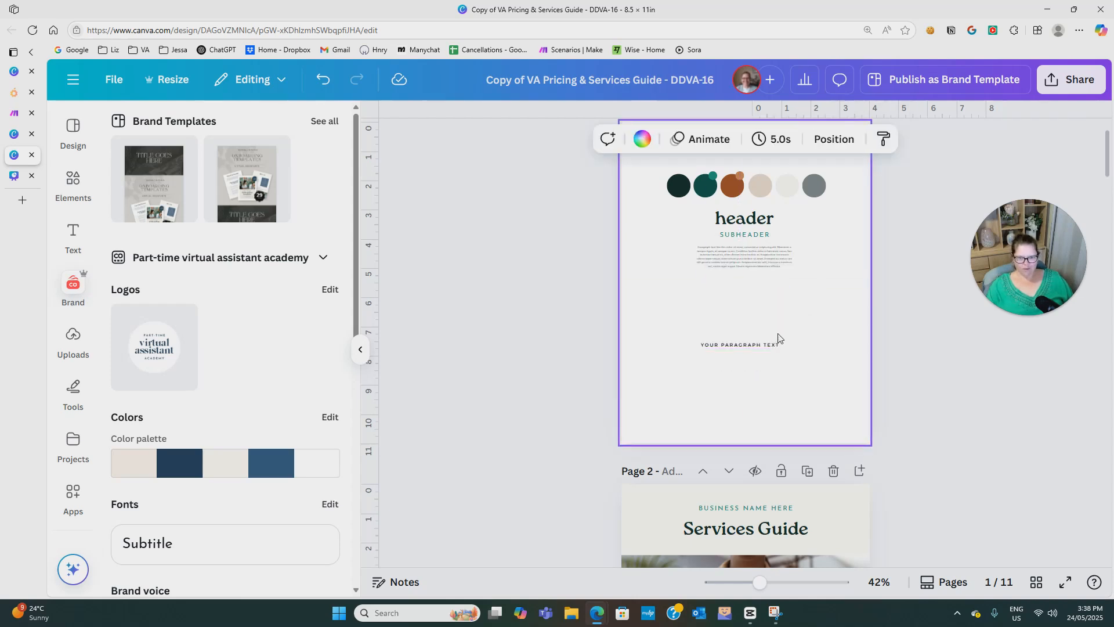
# Set the letter spacing of the new page 1 text box to 0.
pyautogui.click(756, 345)
pyautogui.click(777, 139)
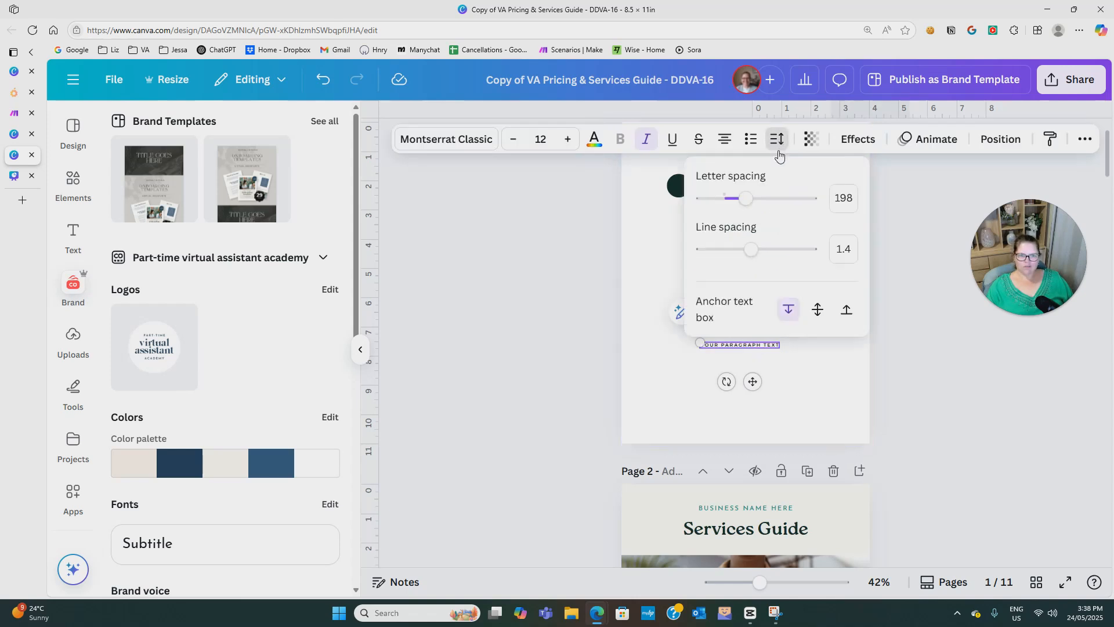
pyautogui.click(839, 199)
pyautogui.write('0')
pyautogui.click(828, 375)
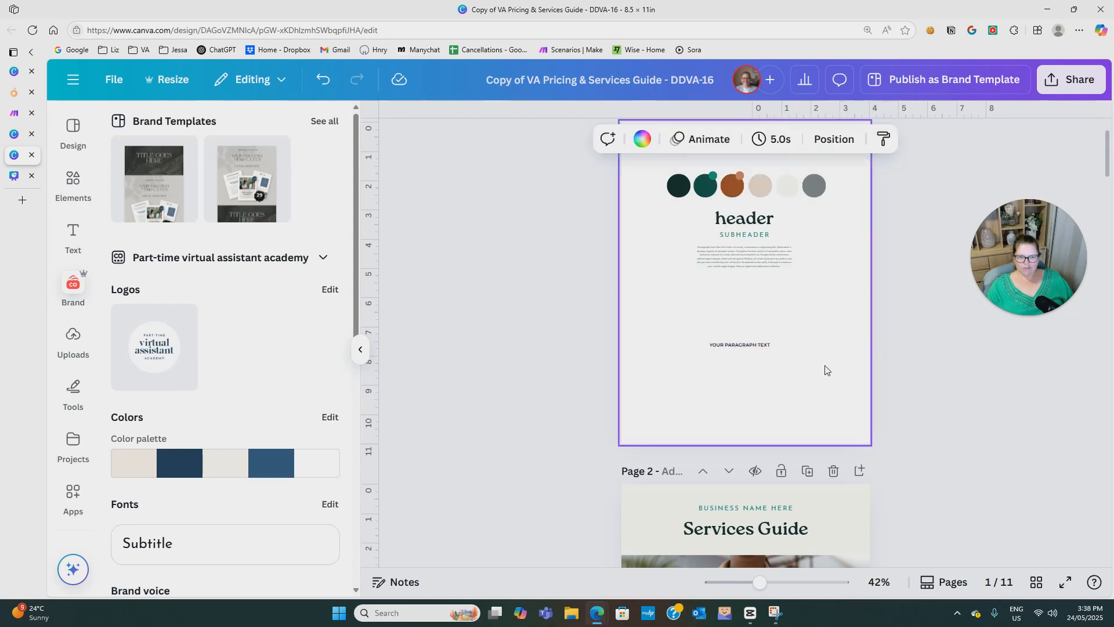
# Duplicate the page 1 text box, place the copy just above the original and enlarge it to about 30.8 font size.
pyautogui.click(744, 346)
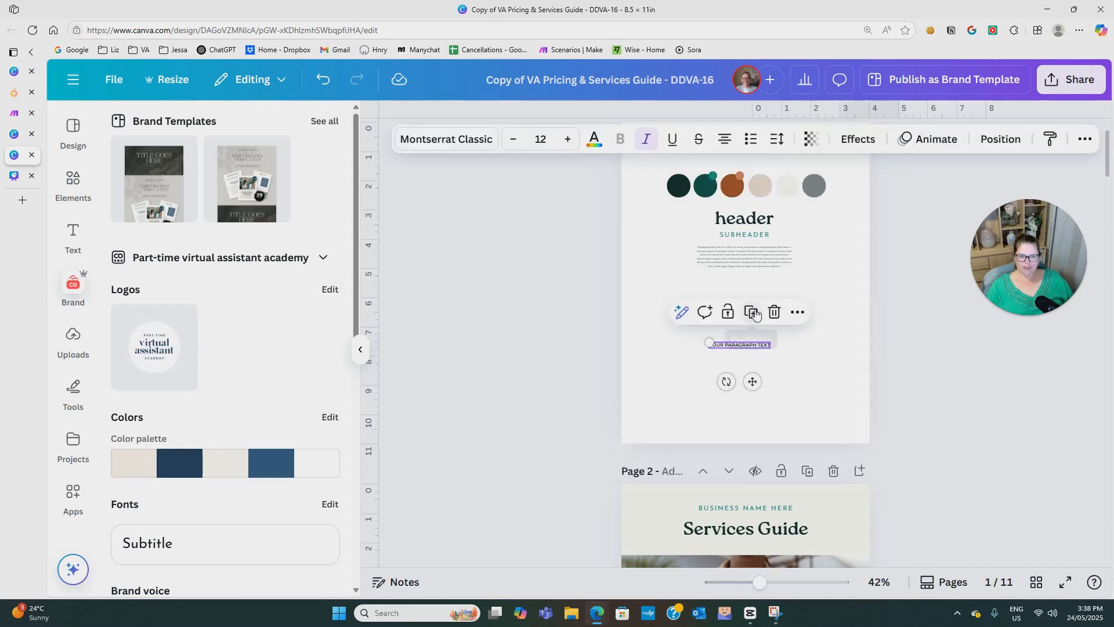
pyautogui.moveTo(756, 386); pyautogui.dragTo(752, 371)
pyautogui.moveTo(774, 334); pyautogui.dragTo(865, 313)
pyautogui.click(809, 342)
pyautogui.moveTo(808, 333); pyautogui.dragTo(761, 332)
pyautogui.click(815, 371)
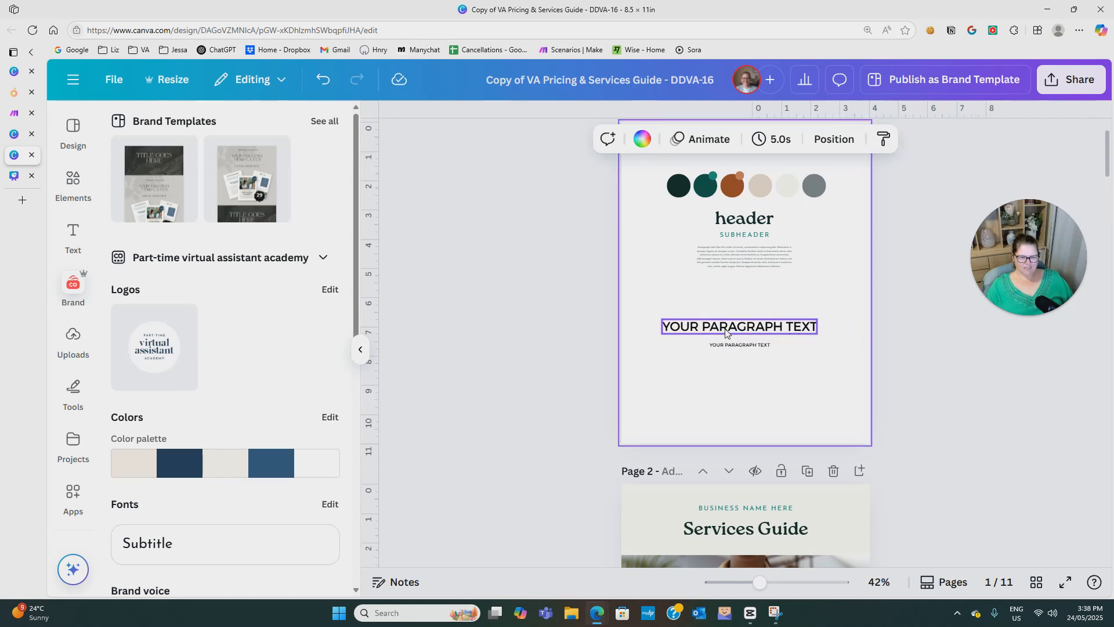
# Replace the large page 1 text with "HEADING" and the small text below it with "SUBHEADING".
pyautogui.click(763, 335)
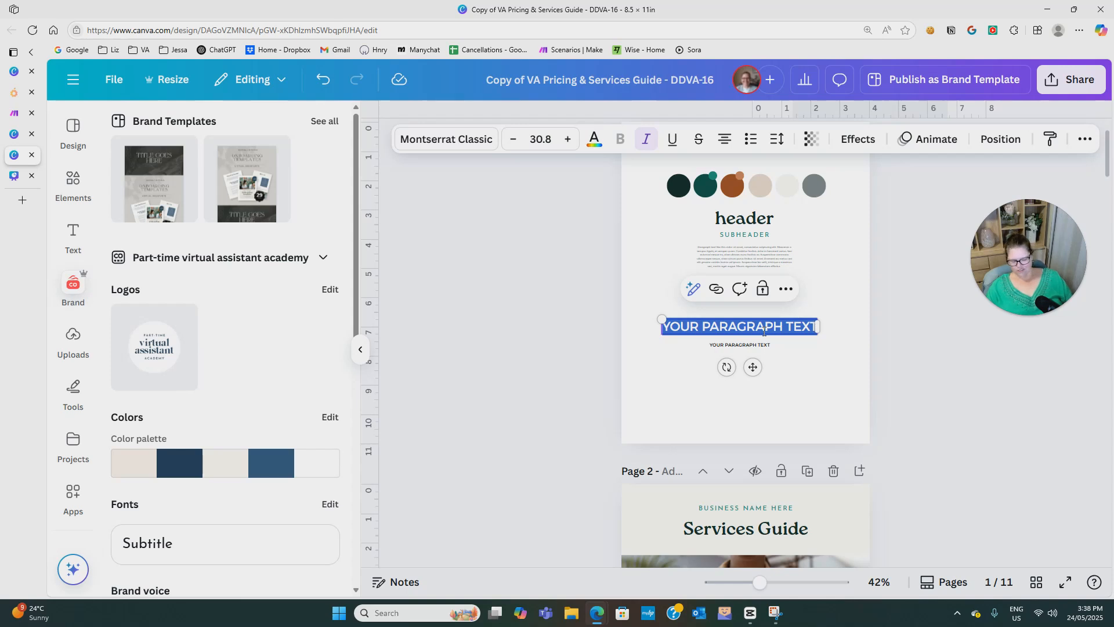
pyautogui.write('HEADING')
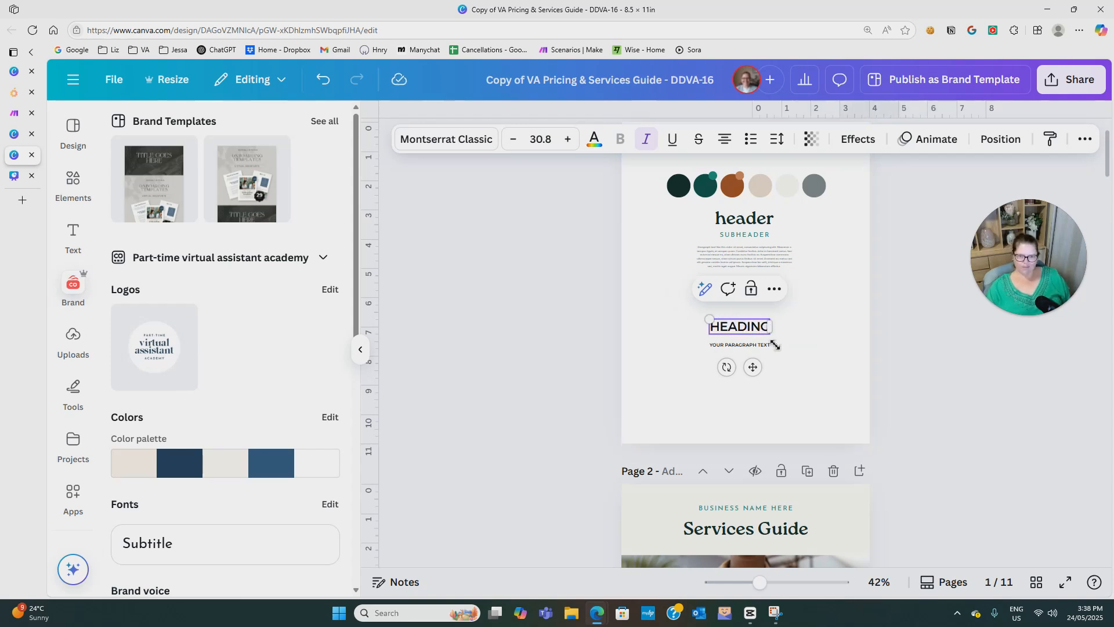
pyautogui.doubleClick(748, 346)
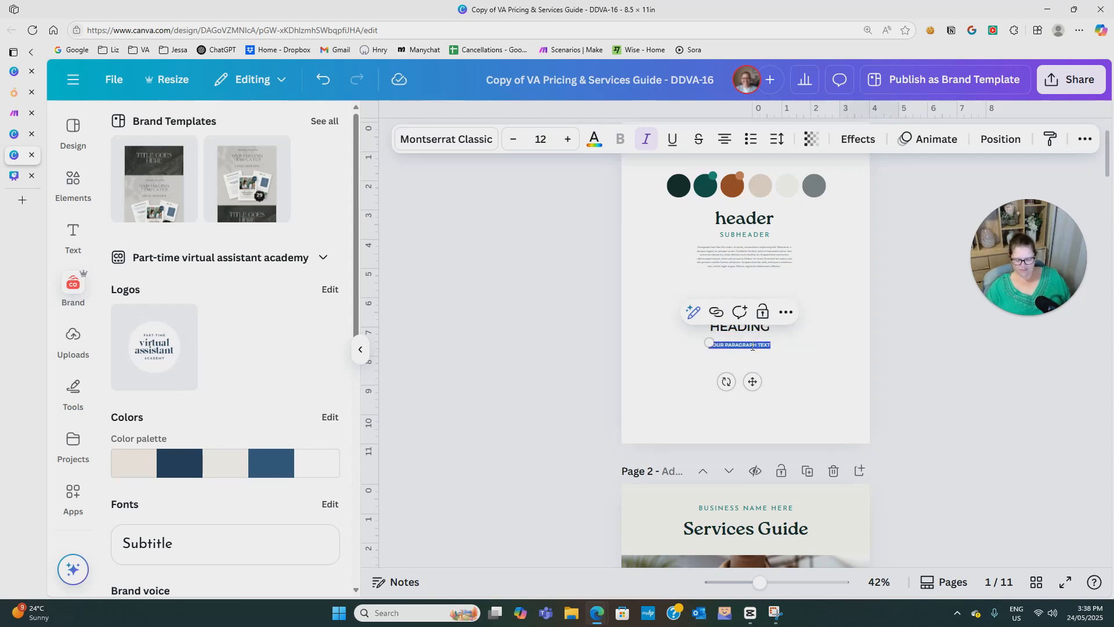
pyautogui.press('BackSpace')
pyautogui.write('SUBHEADING')
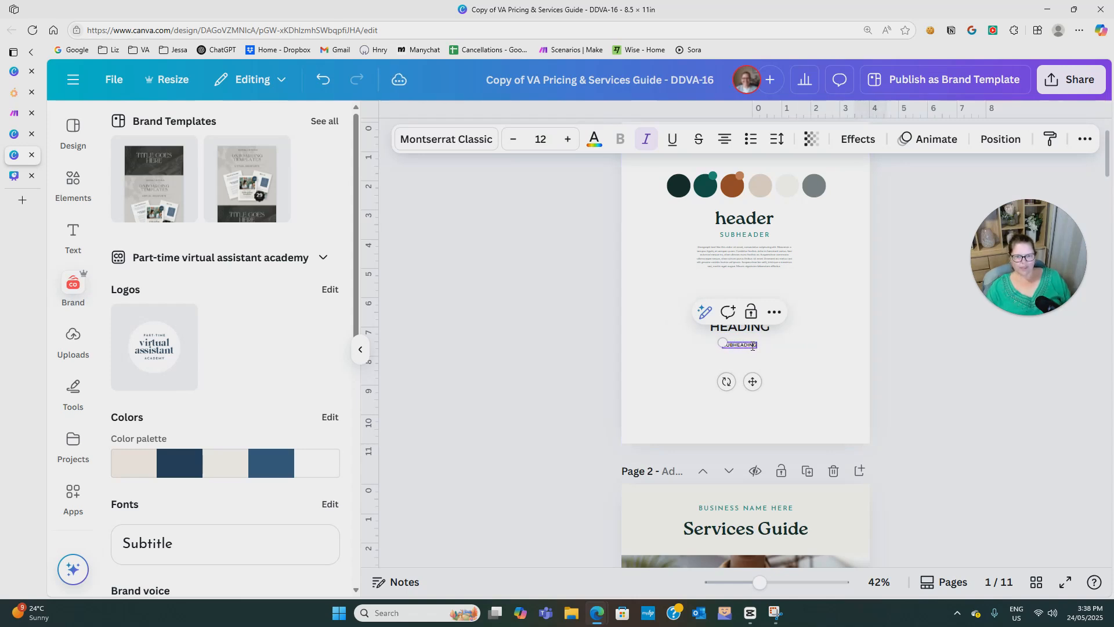
pyautogui.click(820, 397)
# Set the letter spacing of the HEADING text on page 1 to 100.
pyautogui.click(750, 323)
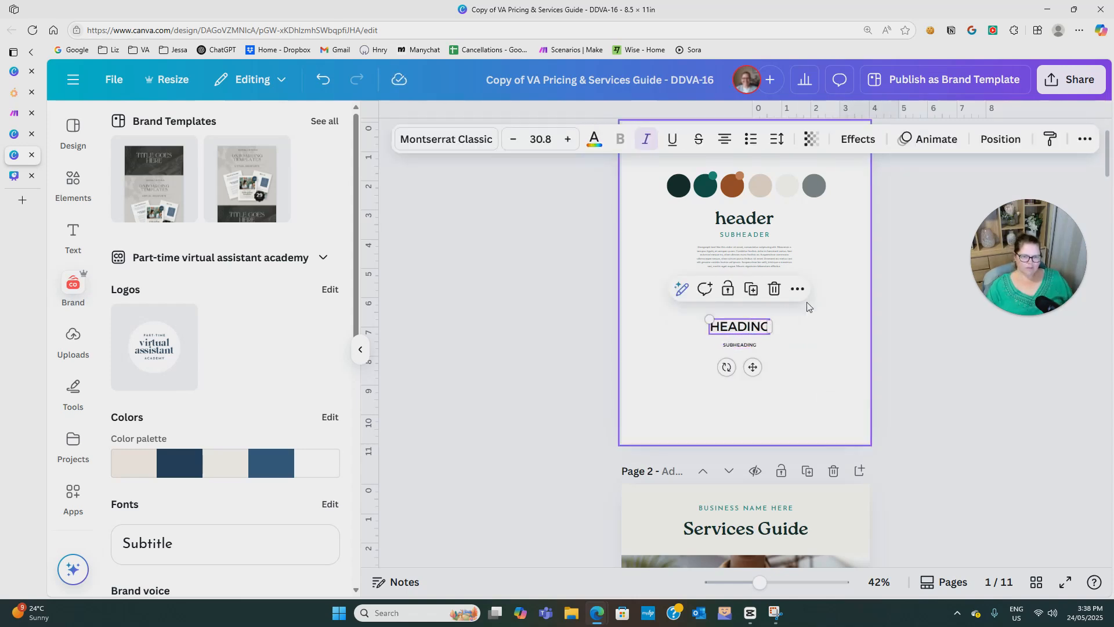
pyautogui.click(776, 139)
pyautogui.moveTo(723, 198); pyautogui.dragTo(735, 202)
pyautogui.click(674, 329)
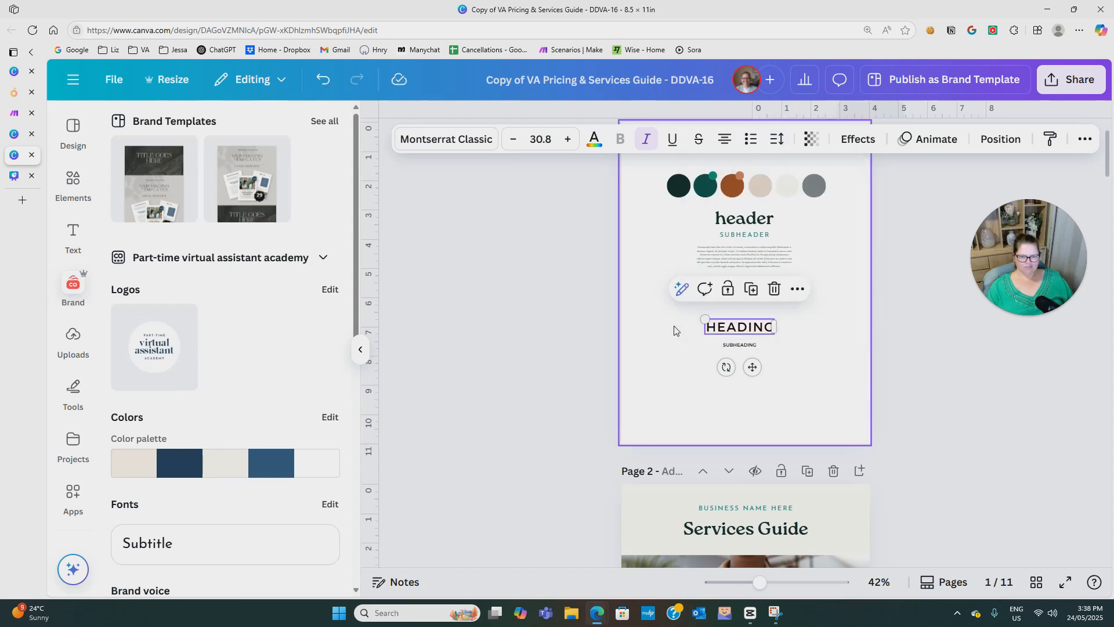
# Widen the letter spacing of the SUBHEADING text on page 1 to about 432.
pyautogui.click(738, 346)
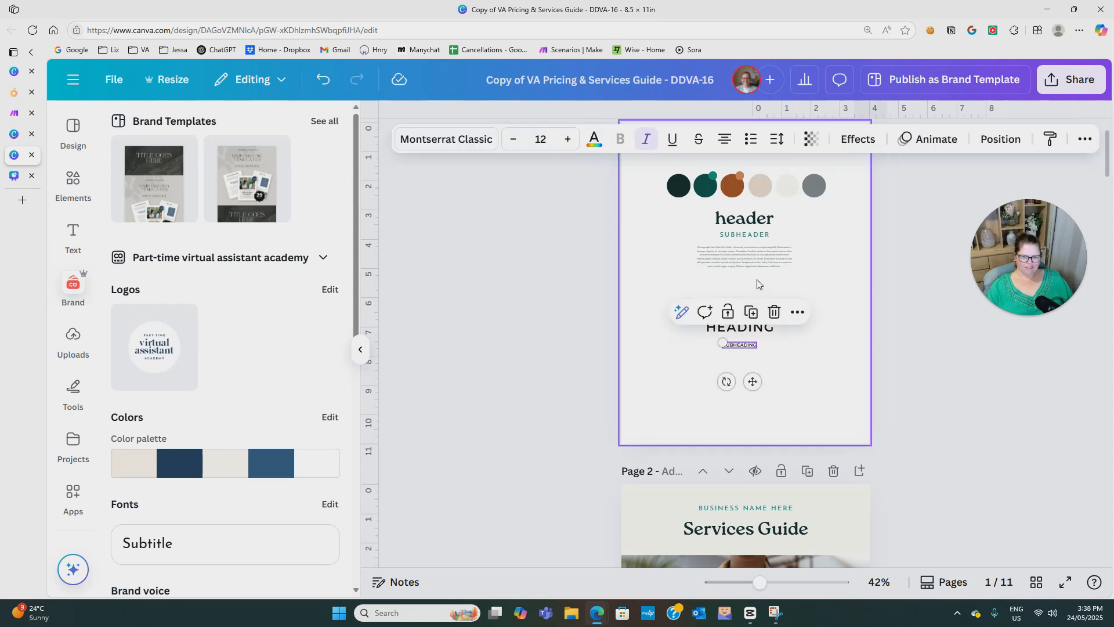
pyautogui.click(777, 139)
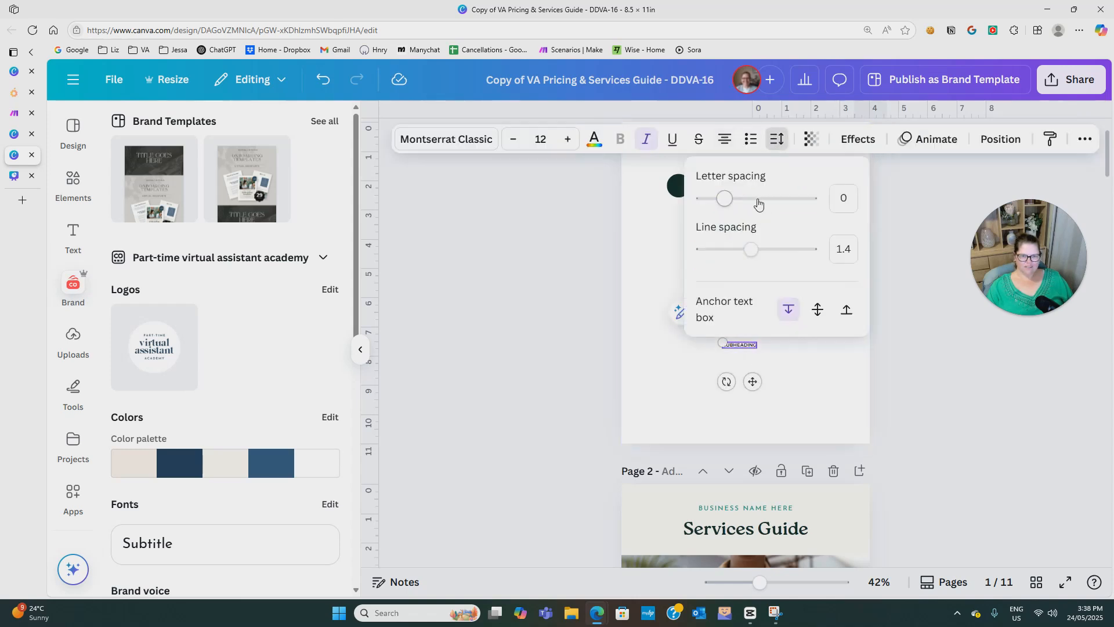
pyautogui.moveTo(732, 202); pyautogui.dragTo(772, 206)
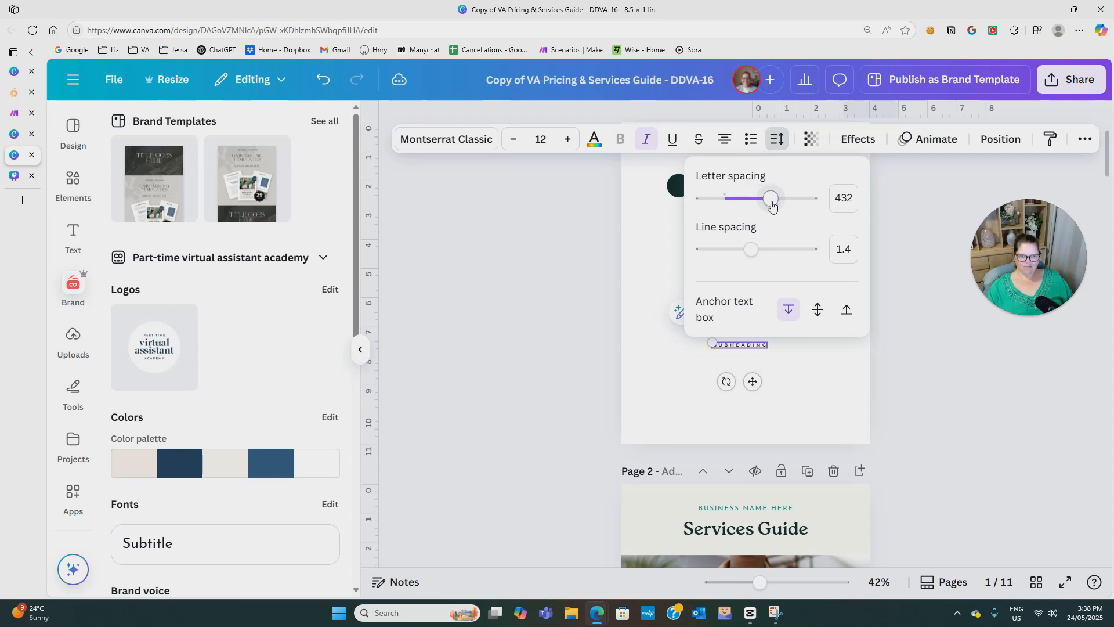
pyautogui.click(800, 364)
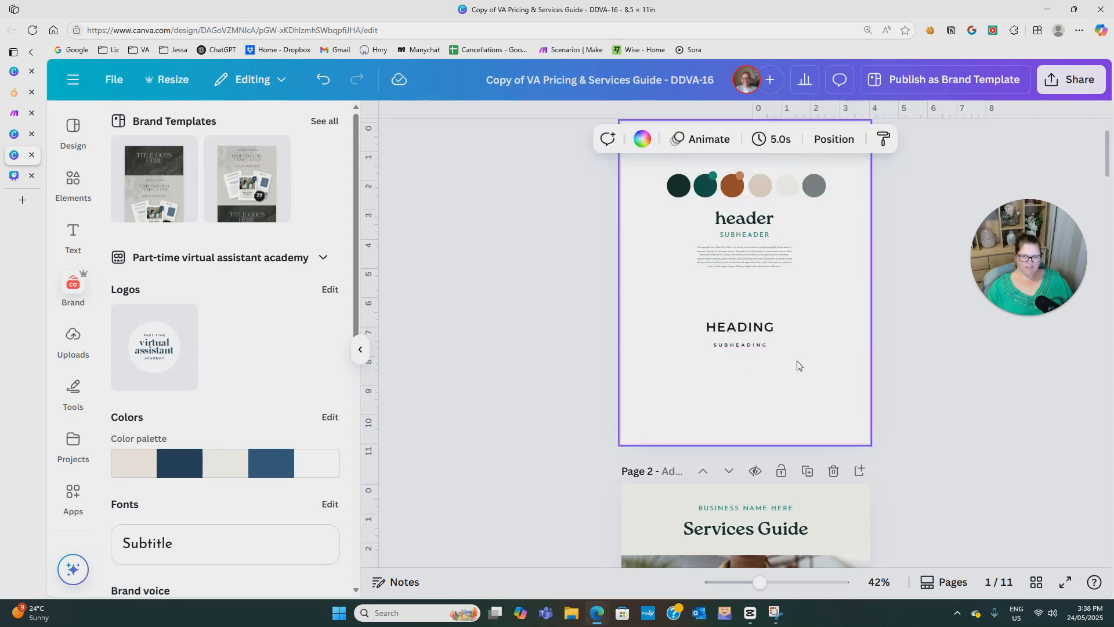
# Nudge the SUBHEADING text so it sits closely beneath HEADING on page 1.
pyautogui.moveTo(743, 349); pyautogui.dragTo(742, 344)
pyautogui.click(747, 356)
pyautogui.click(745, 351)
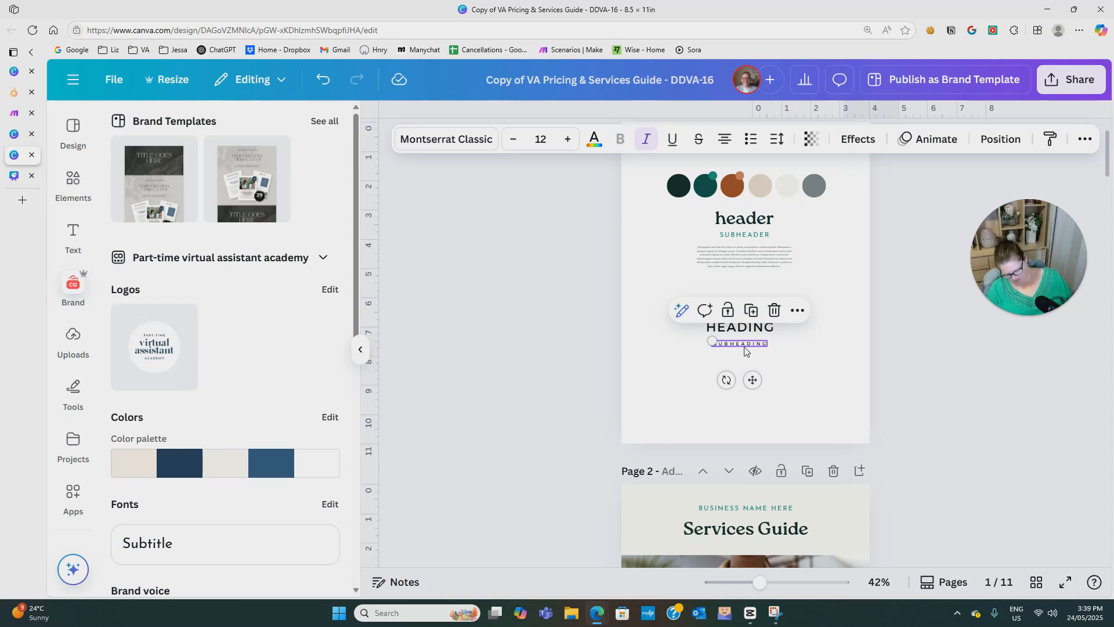
pyautogui.click(745, 351)
pyautogui.press('Down')
pyautogui.press('Down')
pyautogui.press('Down')
pyautogui.click(769, 360)
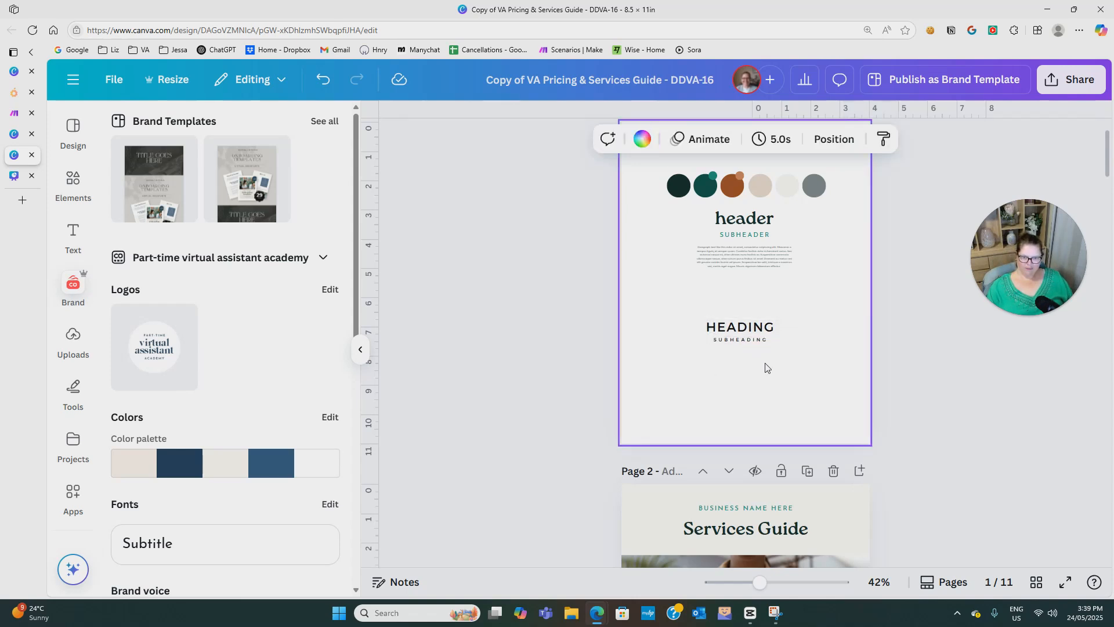
# Select the HEADING and SUBHEADING text boxes together, and clear the selection.
pyautogui.moveTo(643, 313); pyautogui.dragTo(865, 374)
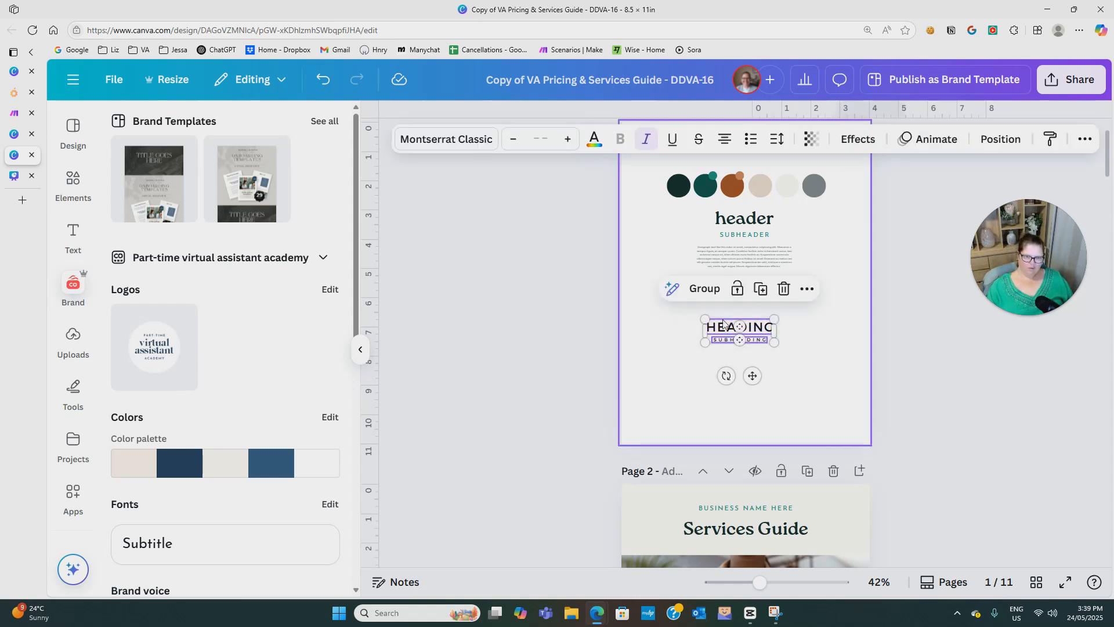
pyautogui.click(795, 347)
pyautogui.moveTo(682, 312); pyautogui.dragTo(845, 375)
pyautogui.moveTo(705, 318)
pyautogui.mouseDown()
pyautogui.moveTo(667, 307)
pyautogui.moveTo(705, 320)
pyautogui.mouseUp()
pyautogui.click(818, 356)
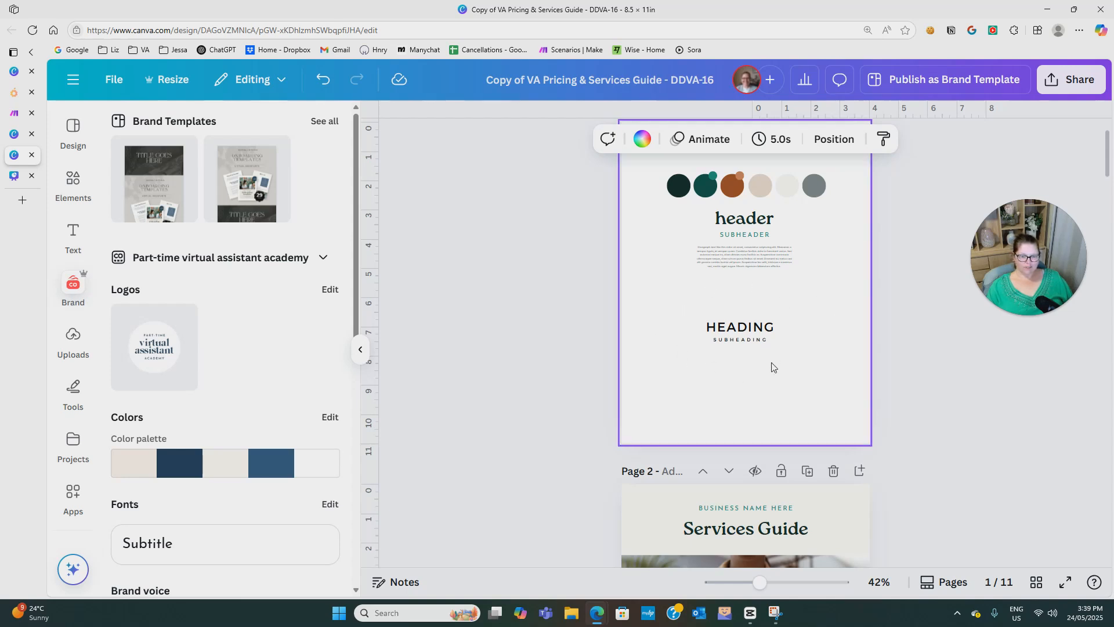
# Place a copy of the HEADING text below SUBHEADING and search the fonts for "script" to restyle it.
pyautogui.click(757, 331)
pyautogui.moveTo(757, 330); pyautogui.dragTo(737, 369)
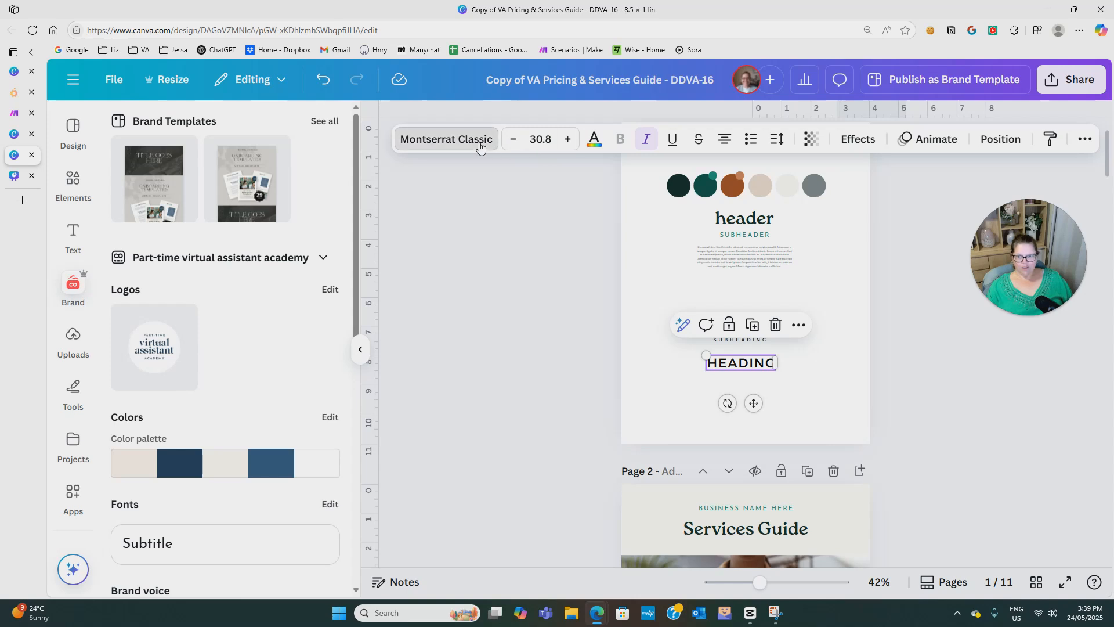
pyautogui.click(447, 139)
pyautogui.scroll(-6, 249, 398)
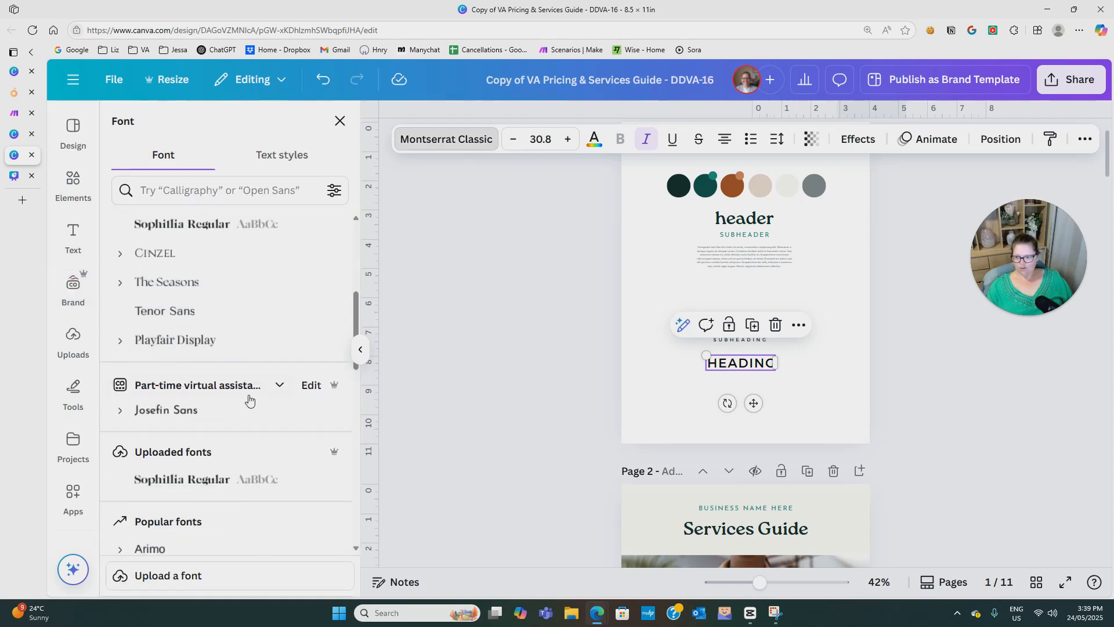
pyautogui.scroll(-5, 249, 397)
pyautogui.click(198, 190)
pyautogui.write('scipt')
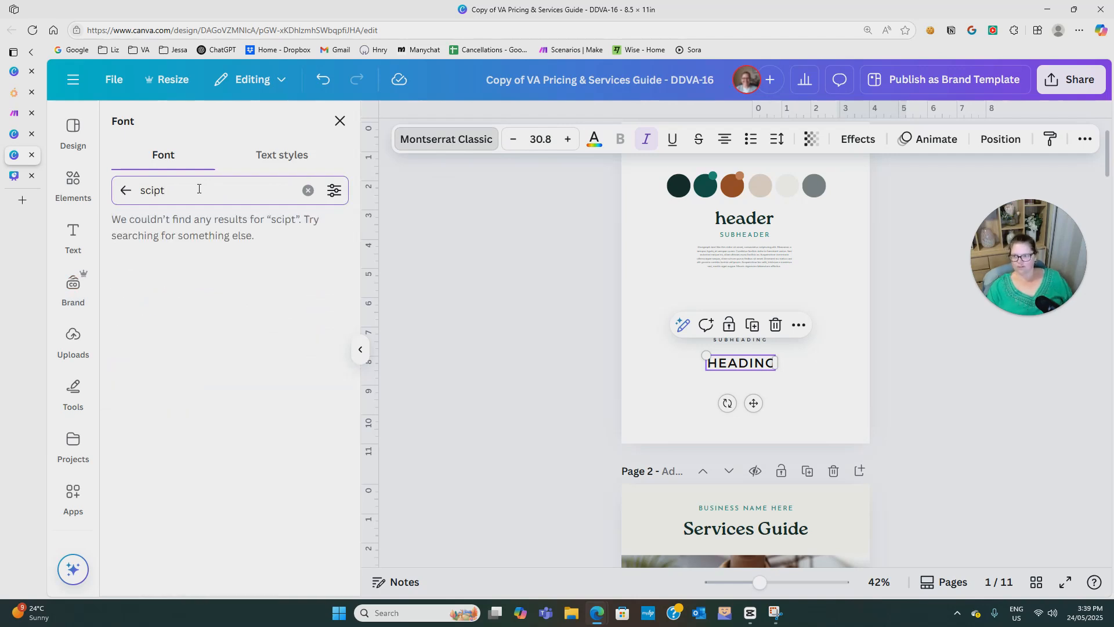
pyautogui.doubleClick(199, 188)
pyautogui.press('Right')
pyautogui.press('BackSpace')
pyautogui.press('BackSpace')
pyautogui.press('BackSpace')
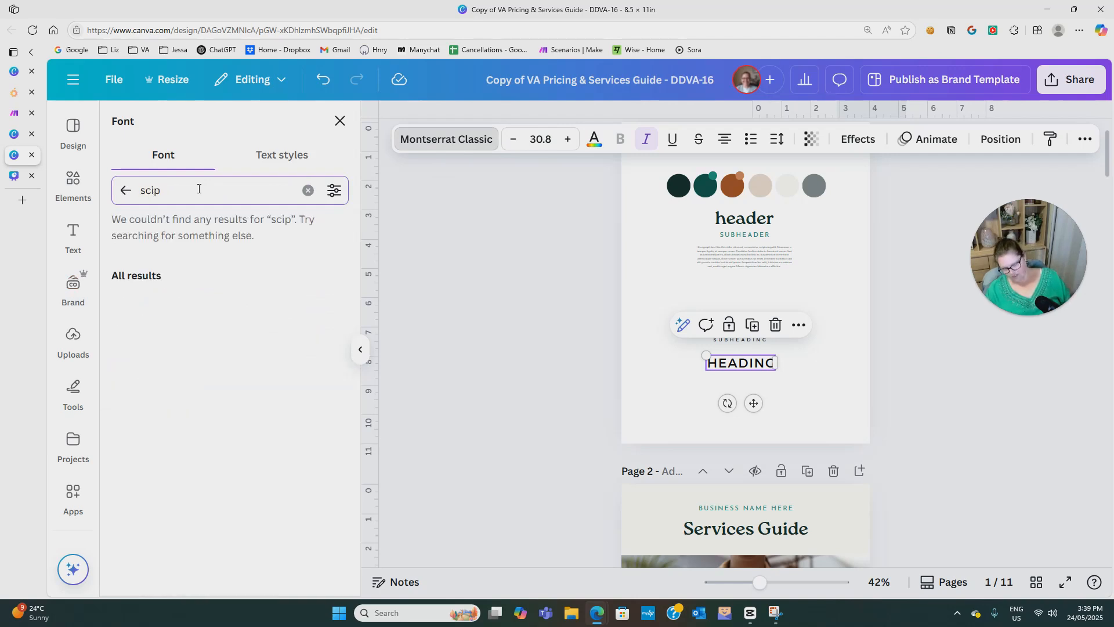
pyautogui.write('ript')
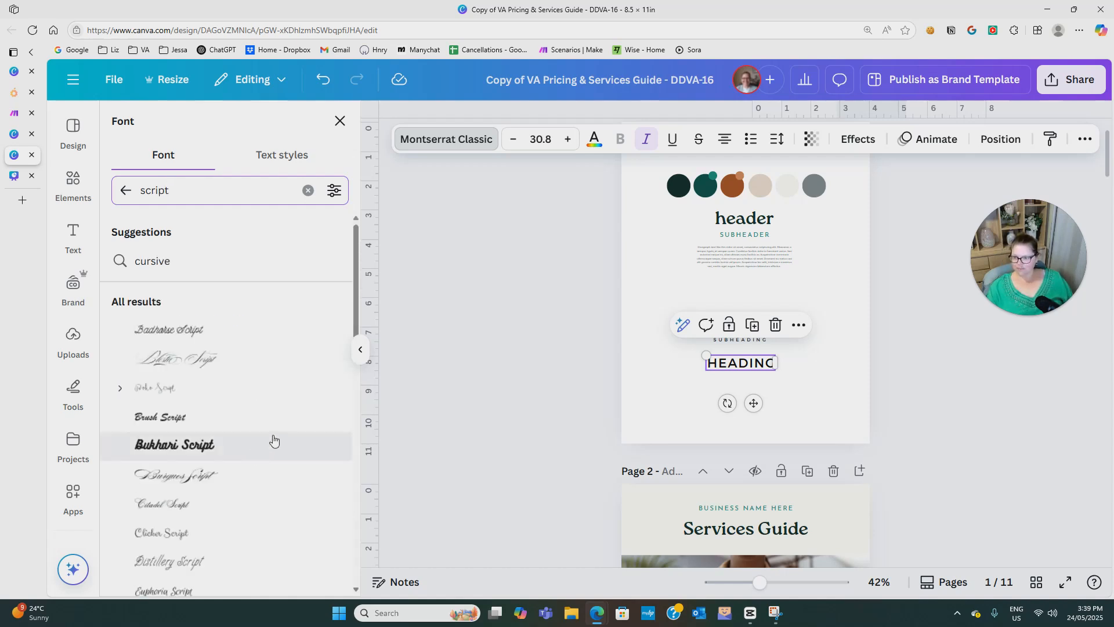
# Try Blosta Script and Bukhari Script on the copied heading, and settle on Brush Script.
pyautogui.click(211, 365)
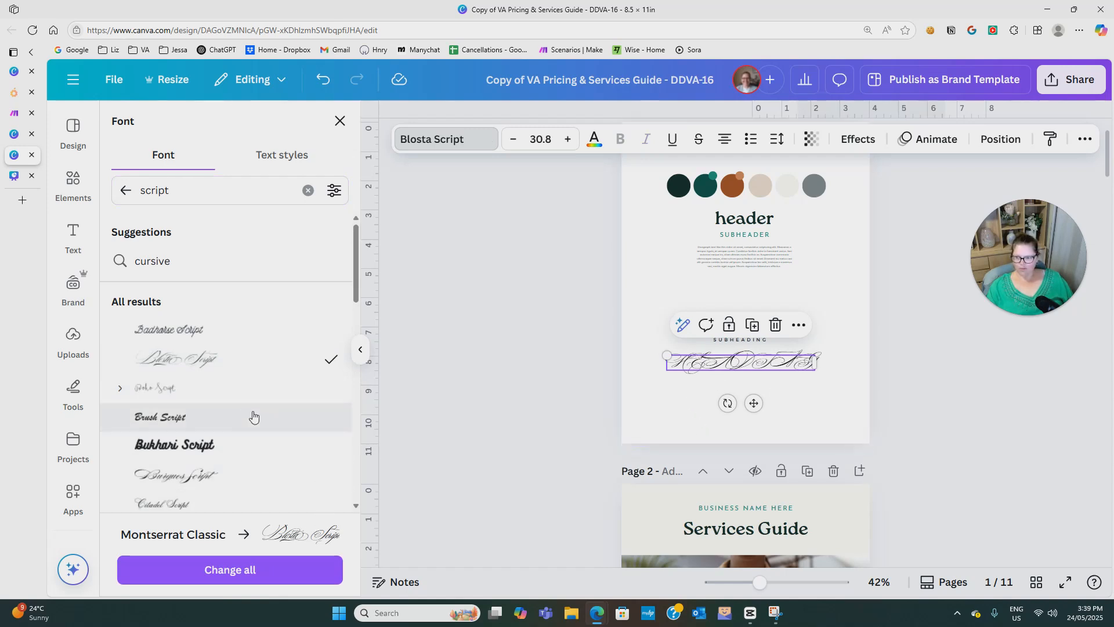
pyautogui.click(175, 448)
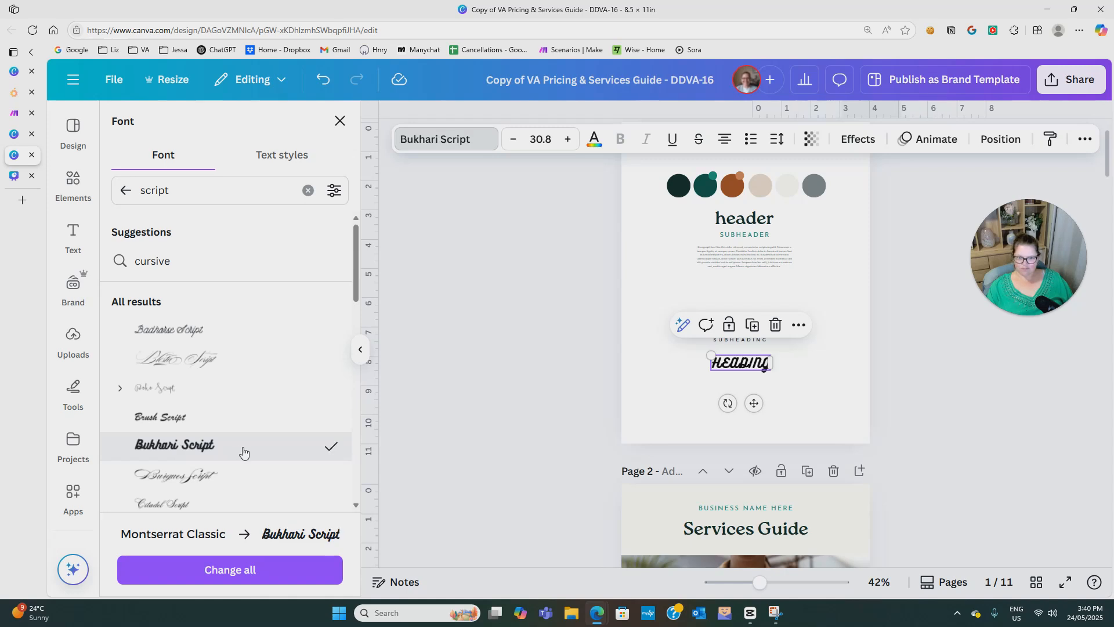
pyautogui.click(175, 424)
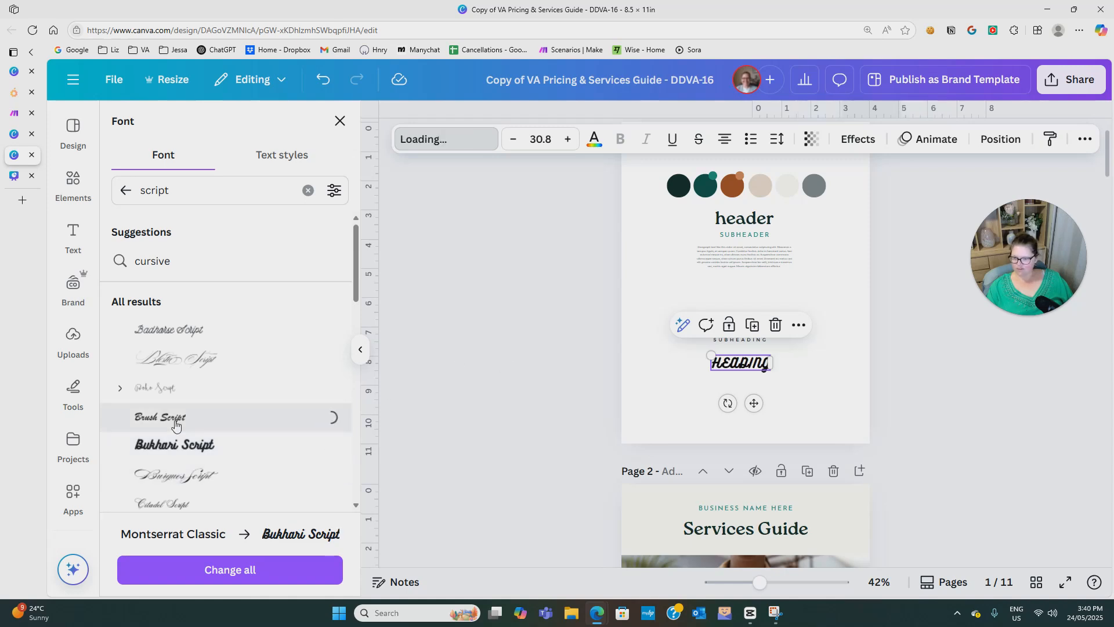
pyautogui.click(824, 406)
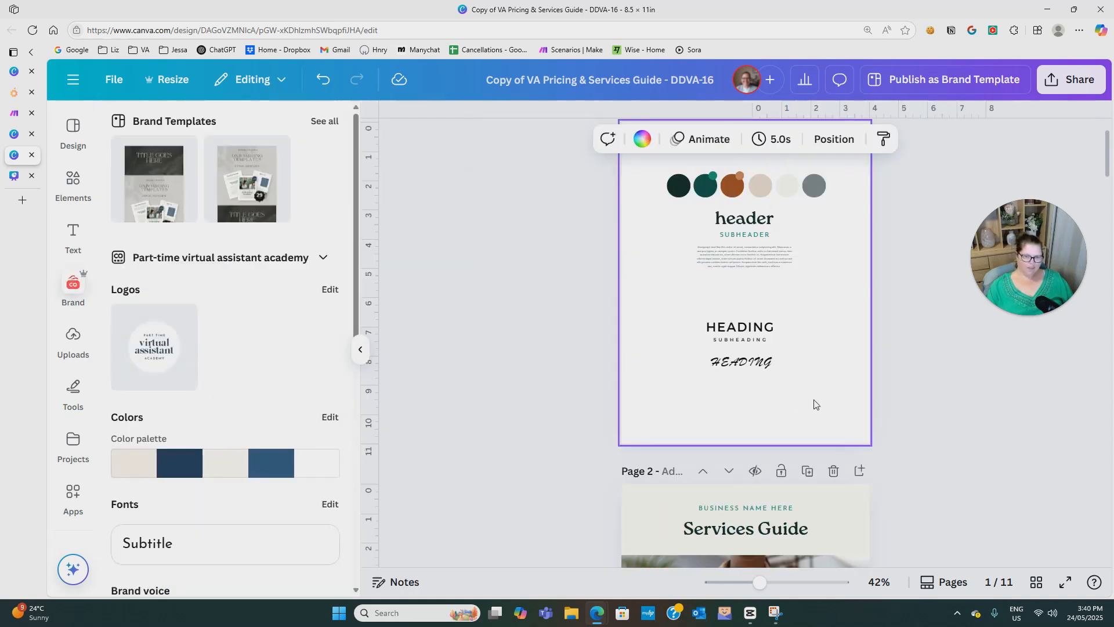
# Change the Brush Script heading from uppercase to lowercase and set its letter spacing to 0.
pyautogui.click(749, 367)
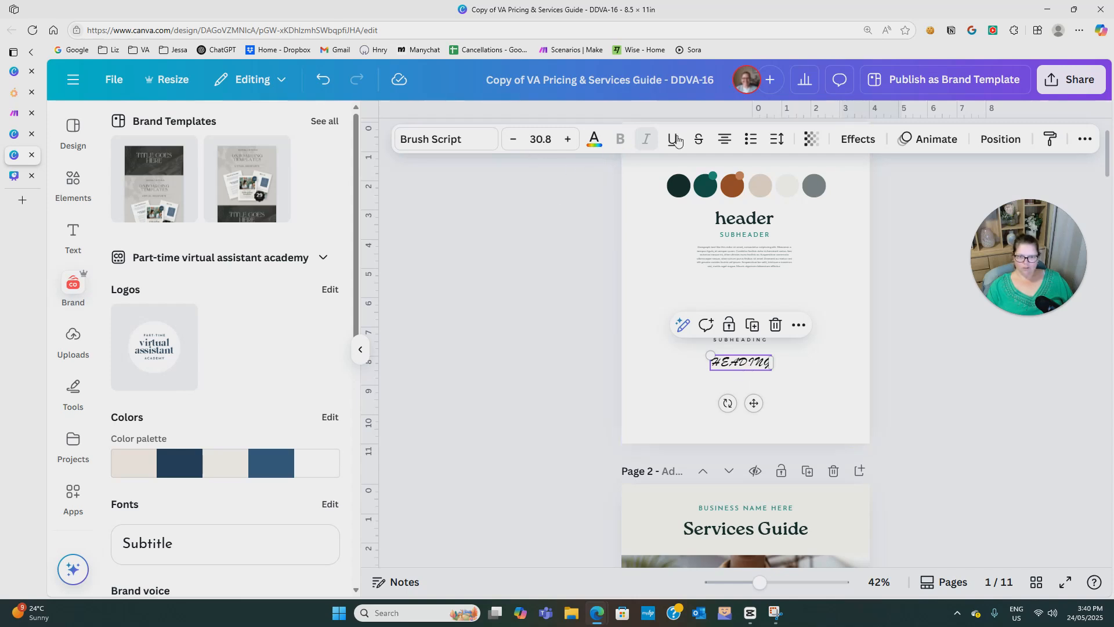
pyautogui.click(1084, 139)
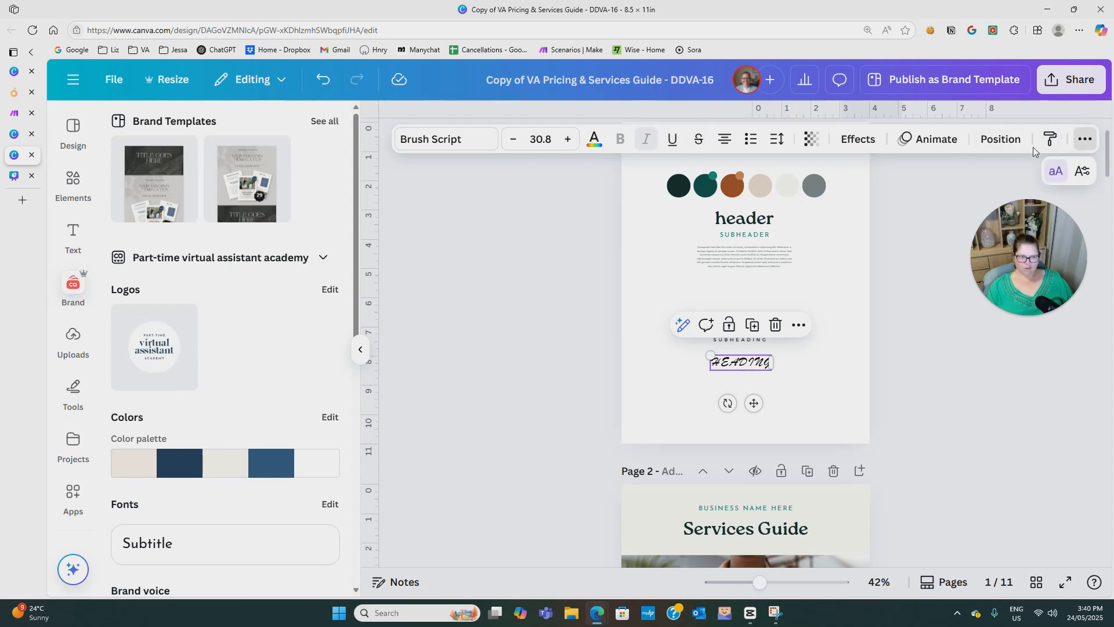
pyautogui.click(1056, 172)
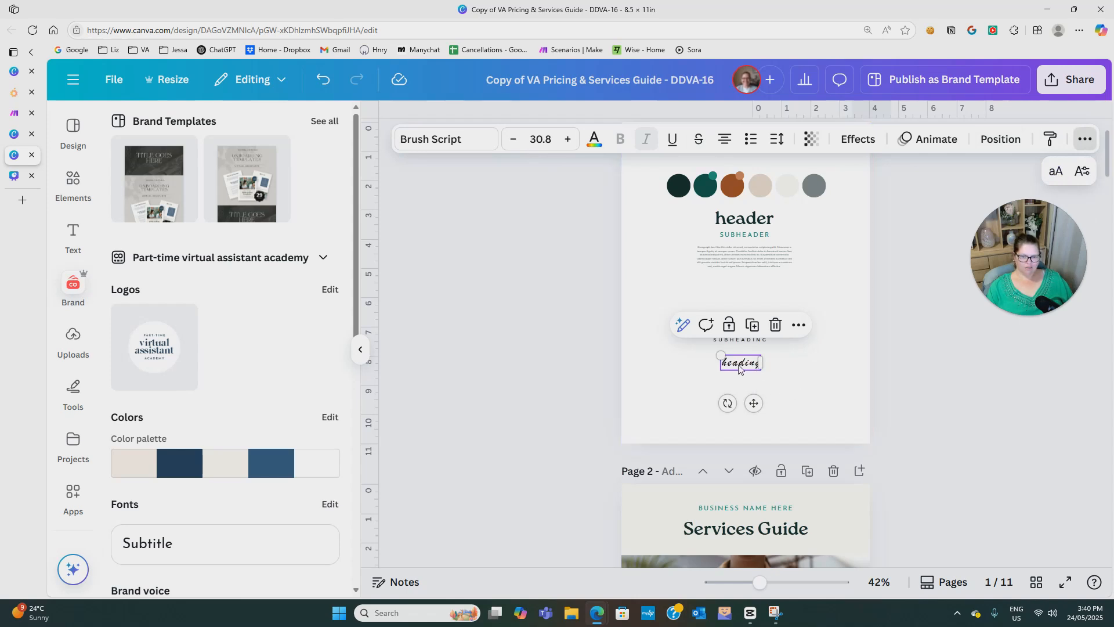
pyautogui.click(776, 139)
pyautogui.click(843, 198)
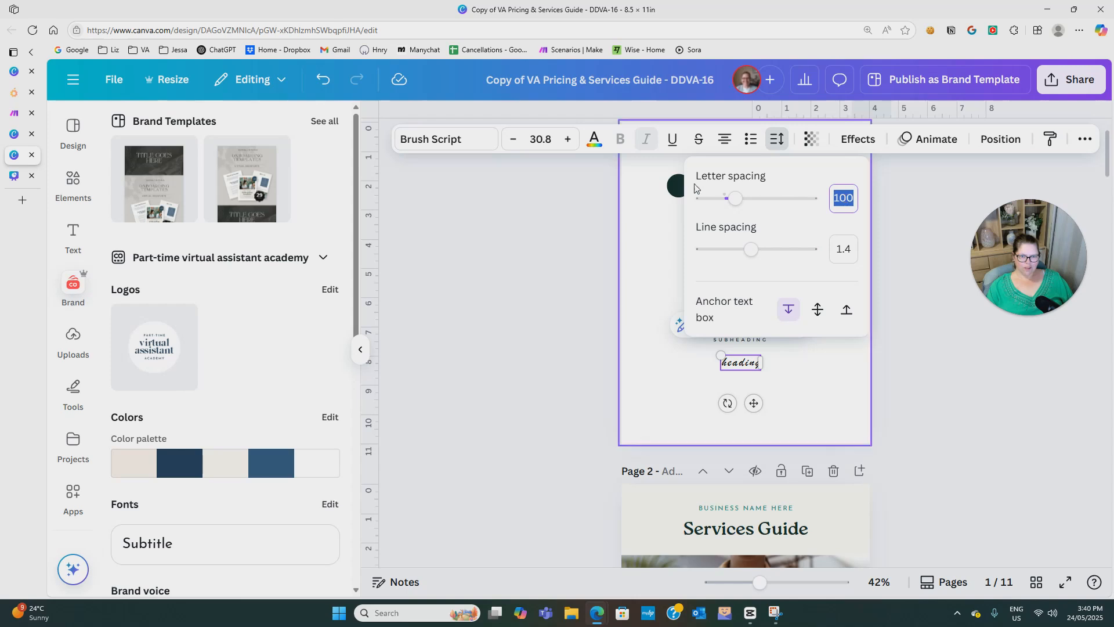
pyautogui.write('0')
pyautogui.press('Return')
pyautogui.click(768, 409)
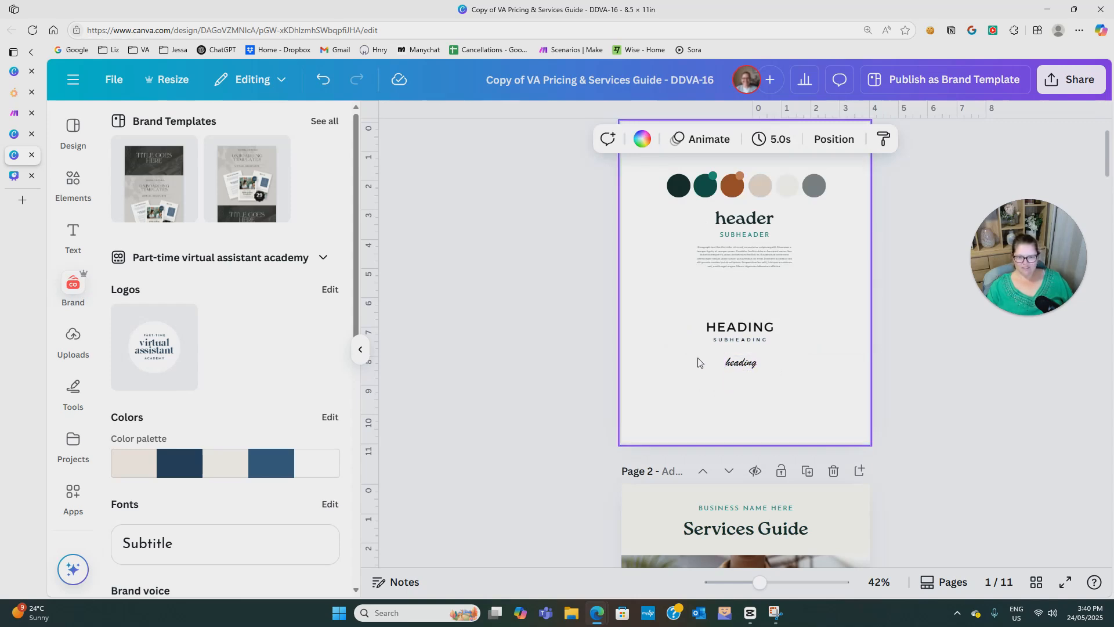
# Delete the script heading and the HEADING and SUBHEADING text boxes from page 1.
pyautogui.click(741, 365)
pyautogui.click(692, 357)
pyautogui.moveTo(693, 355); pyautogui.dragTo(791, 380)
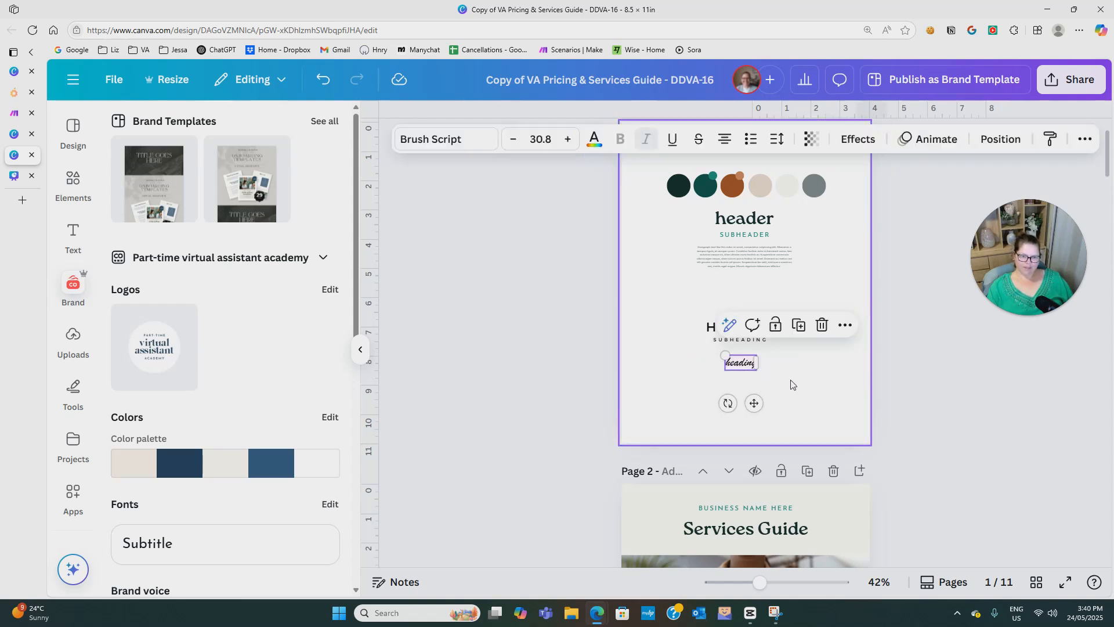
pyautogui.press('Delete')
pyautogui.moveTo(653, 294); pyautogui.dragTo(862, 369)
pyautogui.press('Delete')
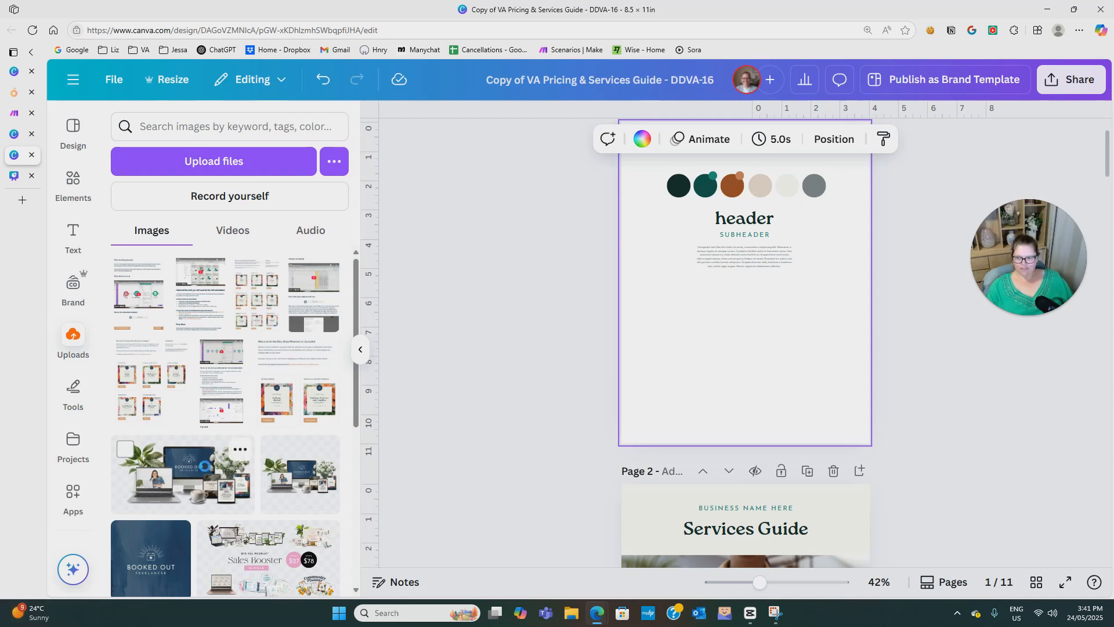
pyautogui.press('super+w')
pyautogui.click(639, 472)
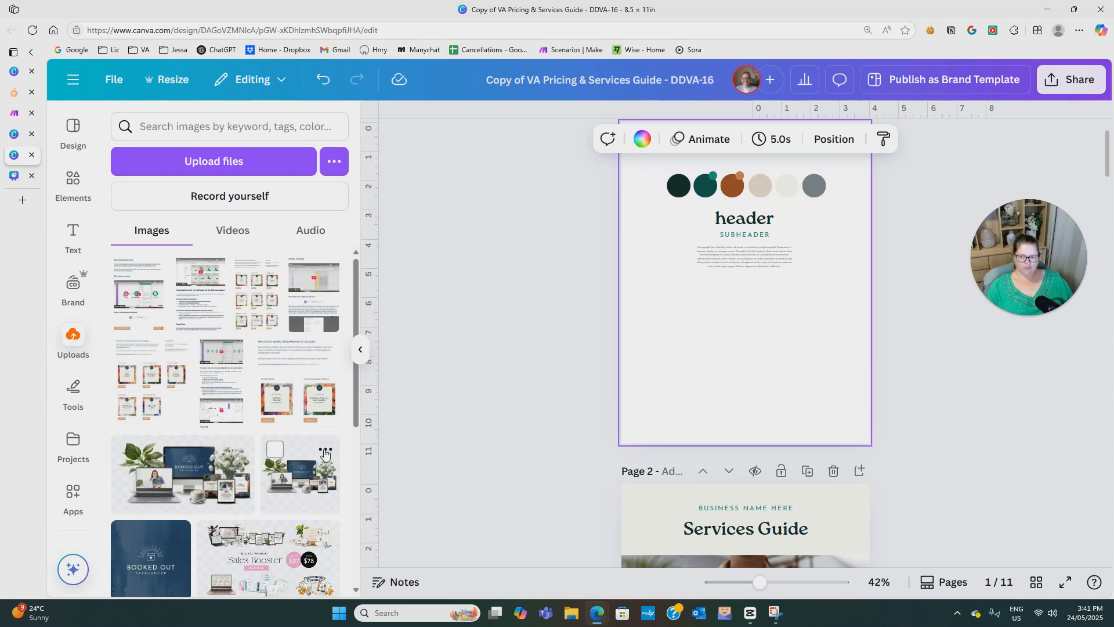
# Move the uploaded image "Booked Out - 4" into a new folder named "Branded Mockups".
pyautogui.click(326, 452)
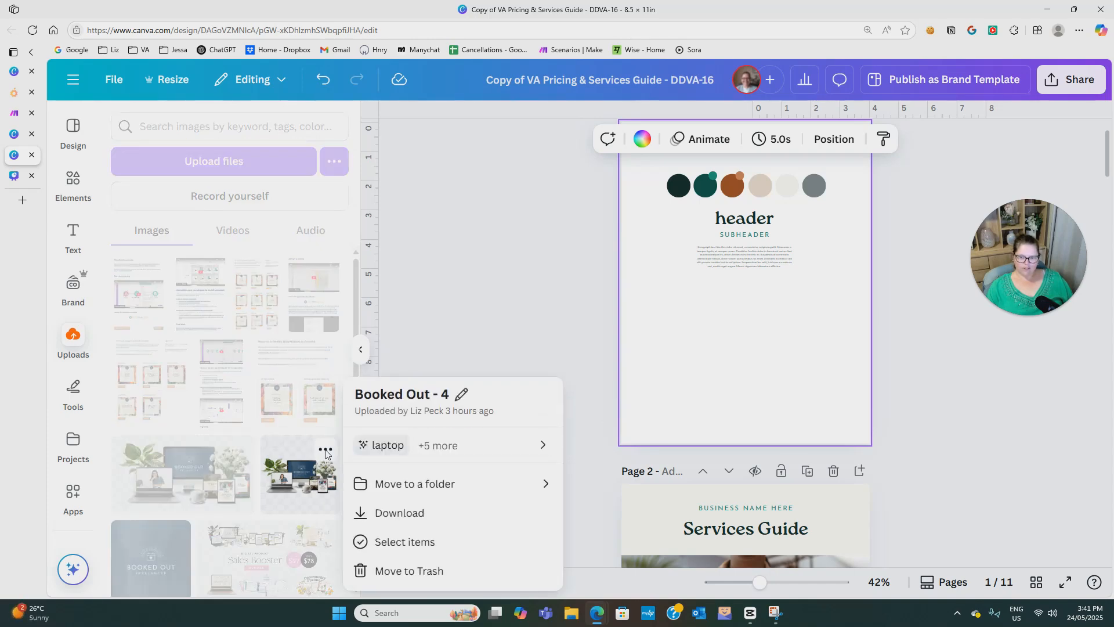
pyautogui.click(457, 485)
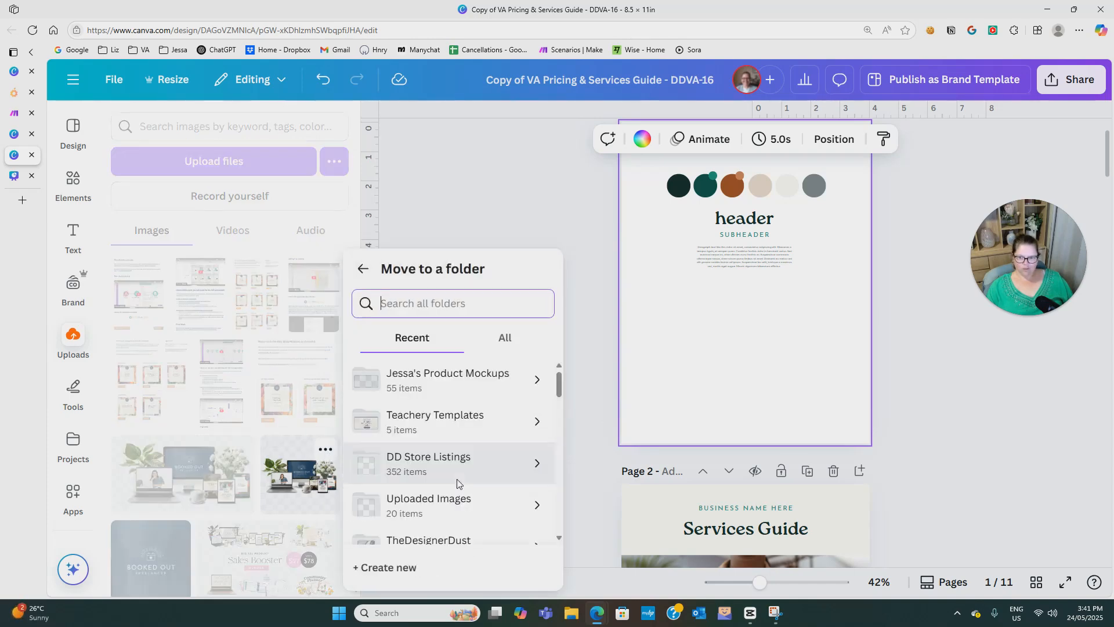
pyautogui.click(398, 568)
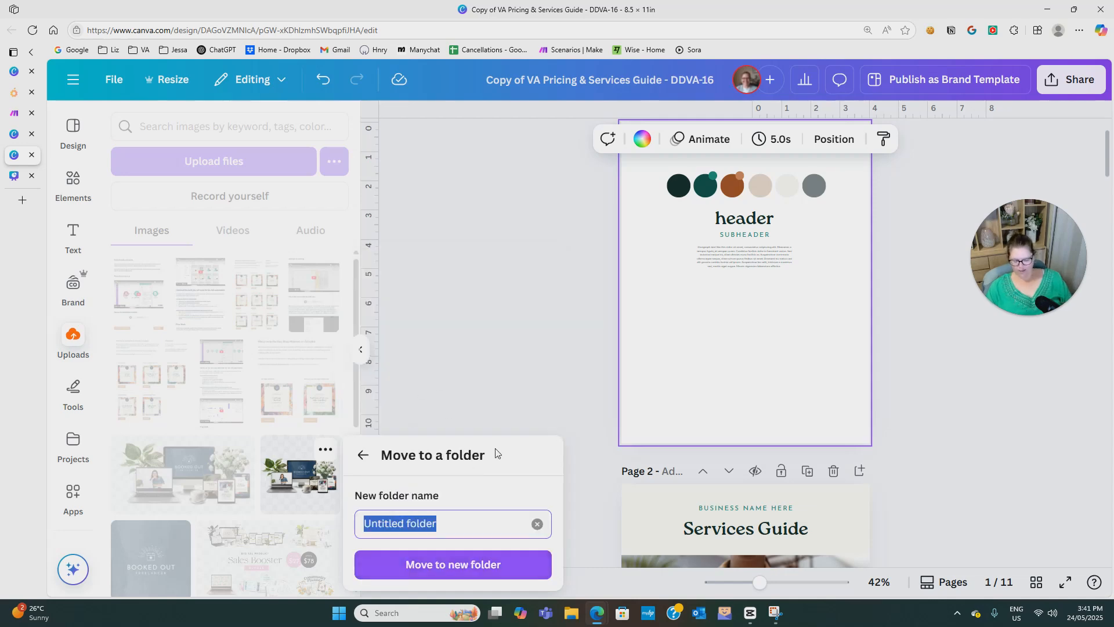
pyautogui.write('Branded Mock')
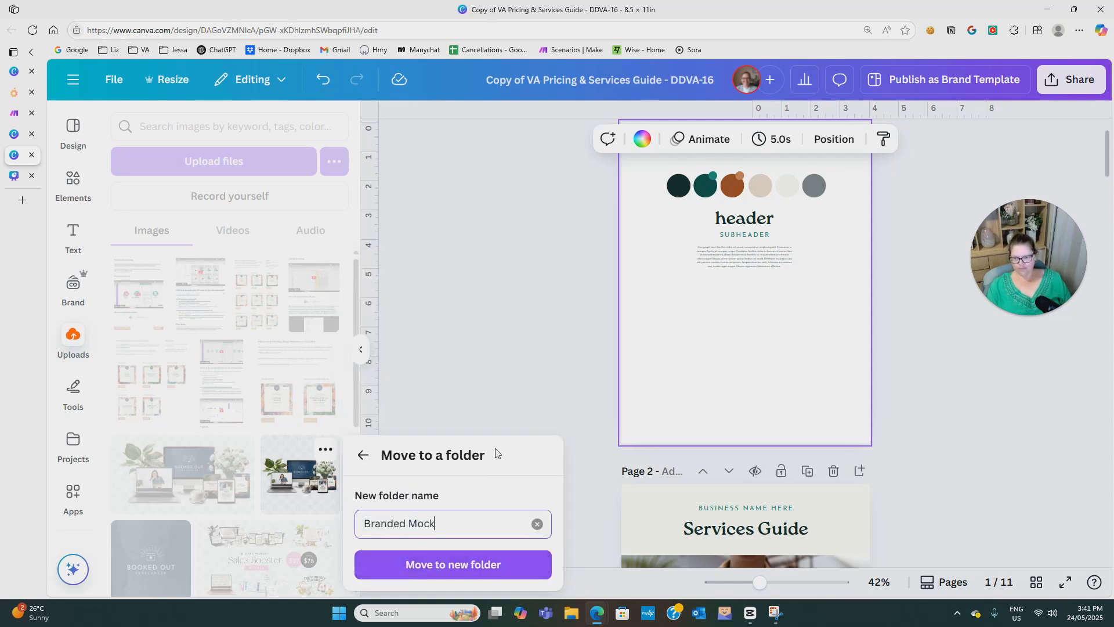
pyautogui.write('ups')
pyautogui.click(429, 564)
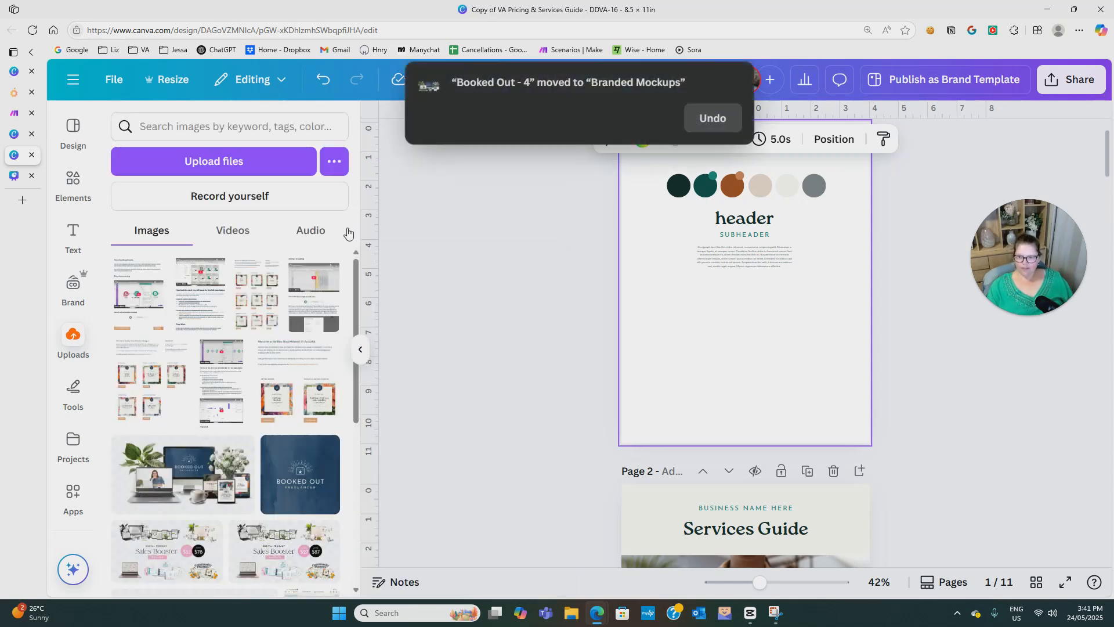
# Move the uploaded image "Booked Out - 1" into the existing "Branded Mockups" folder.
pyautogui.moveTo(238, 453)
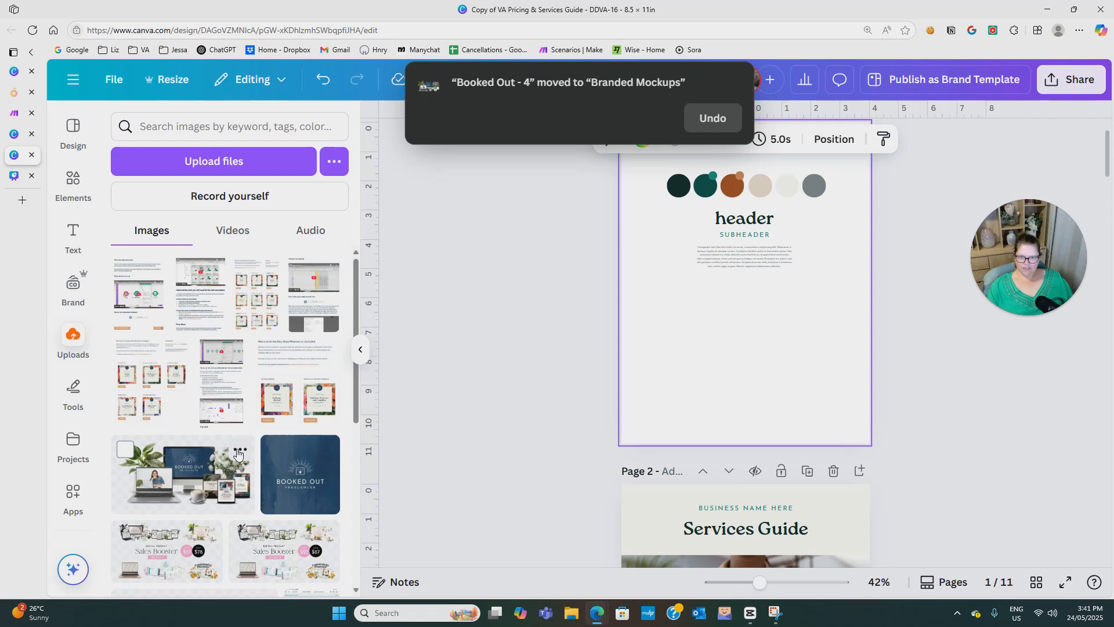
pyautogui.click(239, 452)
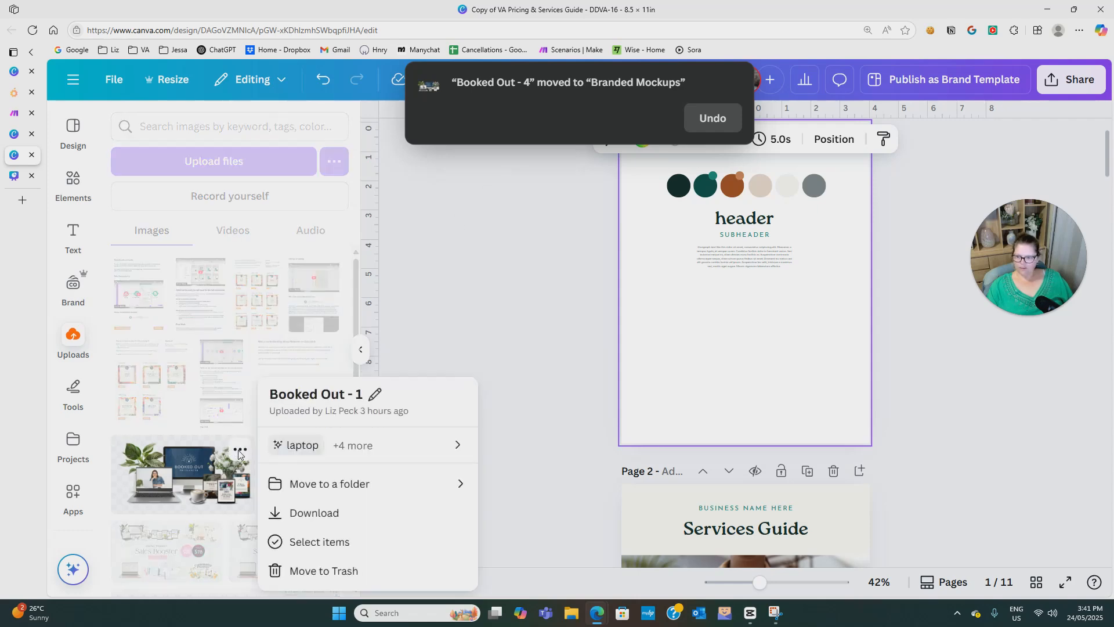
pyautogui.click(371, 483)
pyautogui.click(425, 389)
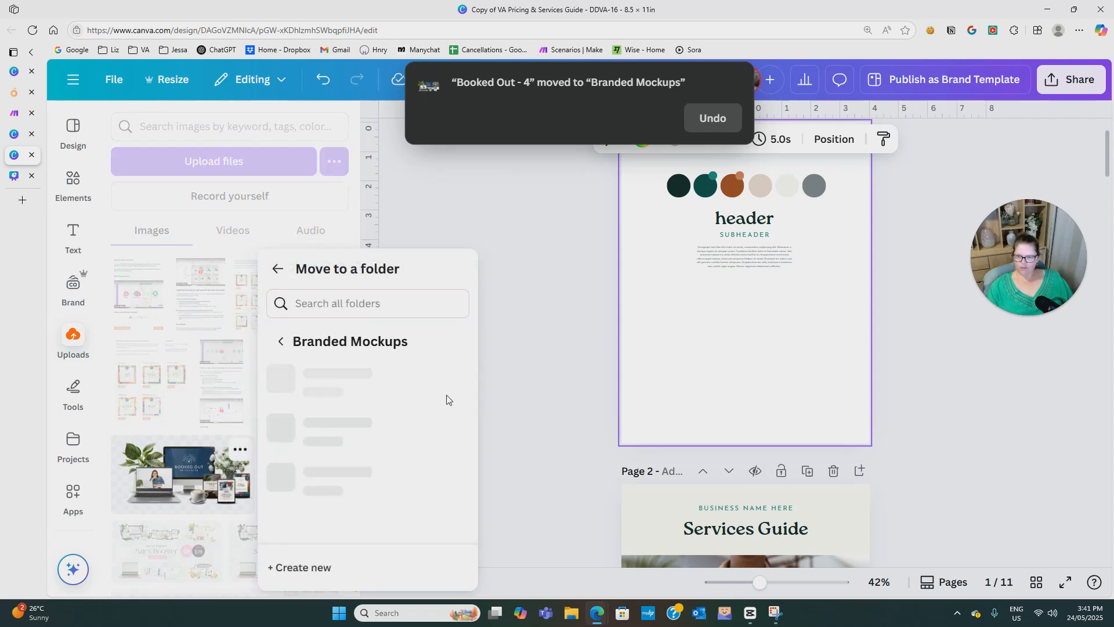
pyautogui.click(422, 567)
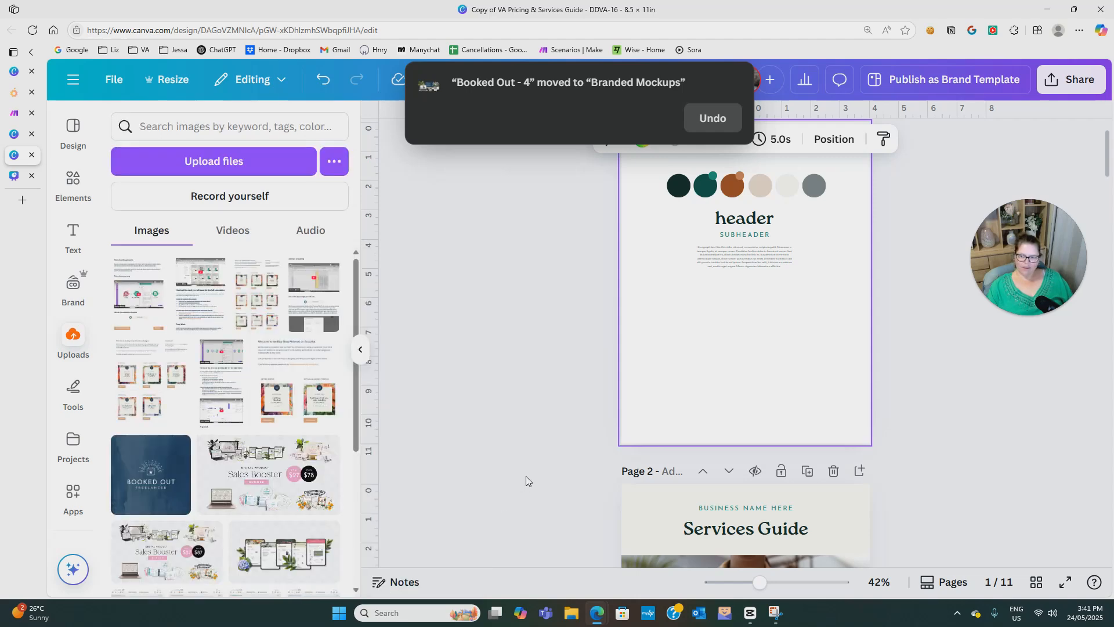
# Open the "Branded Mockups" folder from the project folders to view its images.
pyautogui.click(71, 440)
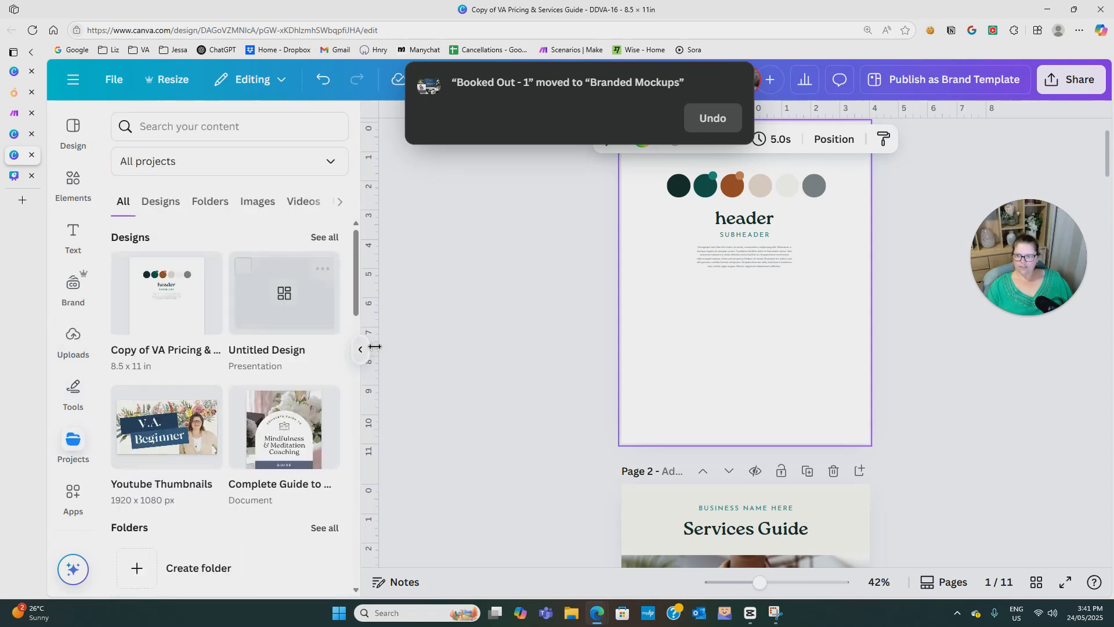
pyautogui.click(212, 202)
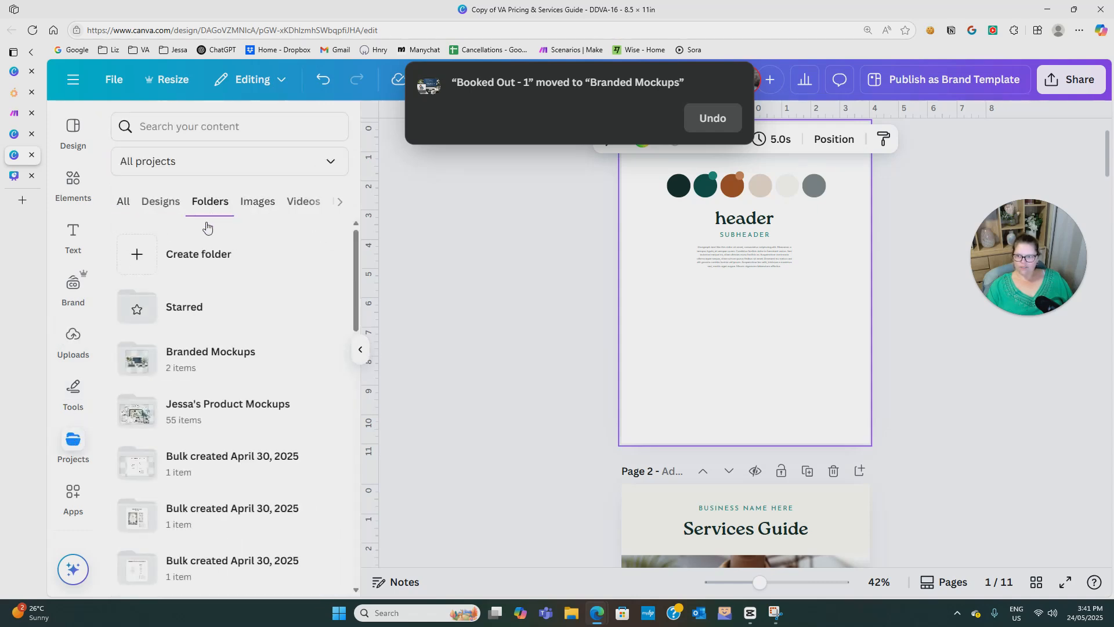
pyautogui.click(201, 364)
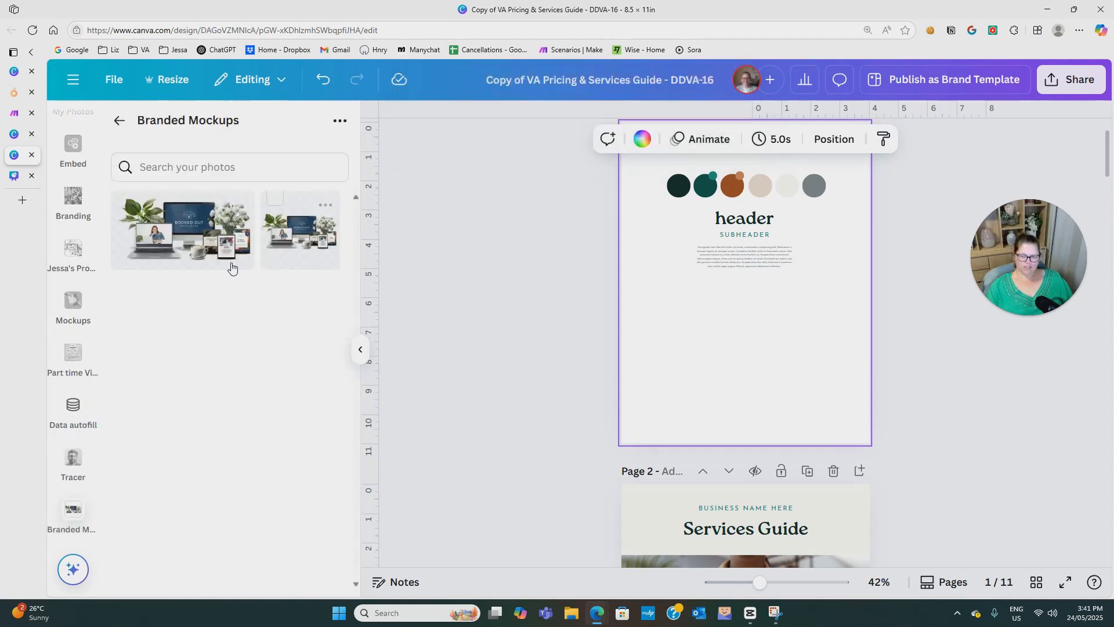
pyautogui.moveTo(173, 250)
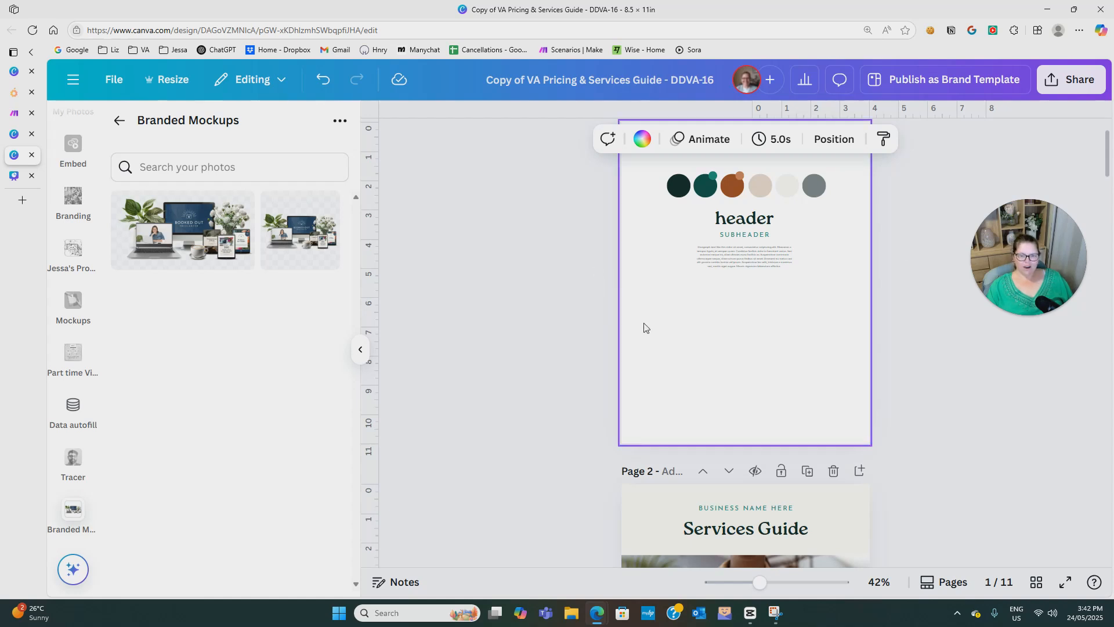
# Hide the folder contents and preview the version from 6 minutes ago in the design's version history, returning to the editor without restoring it.
pyautogui.scroll(-2, 830, 395)
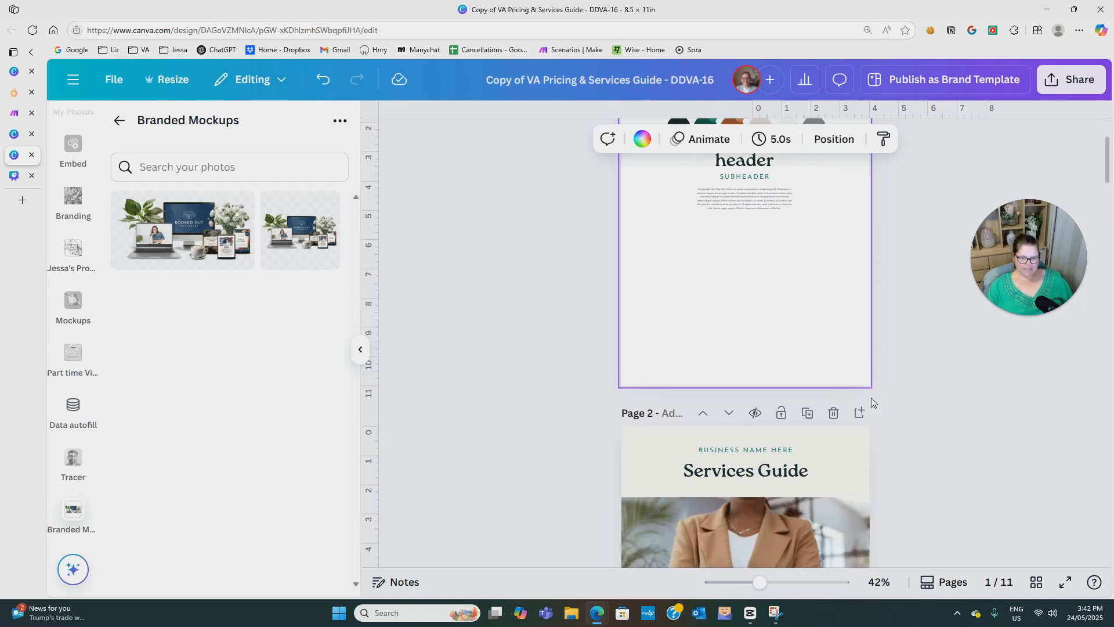
pyautogui.scroll(-5, 921, 400)
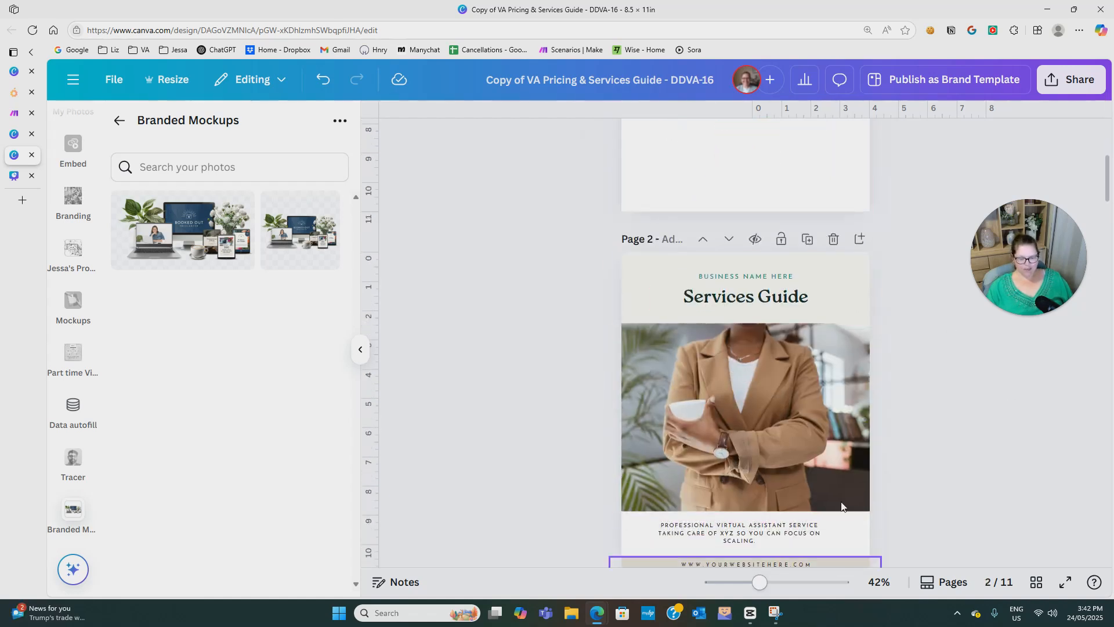
pyautogui.click(360, 349)
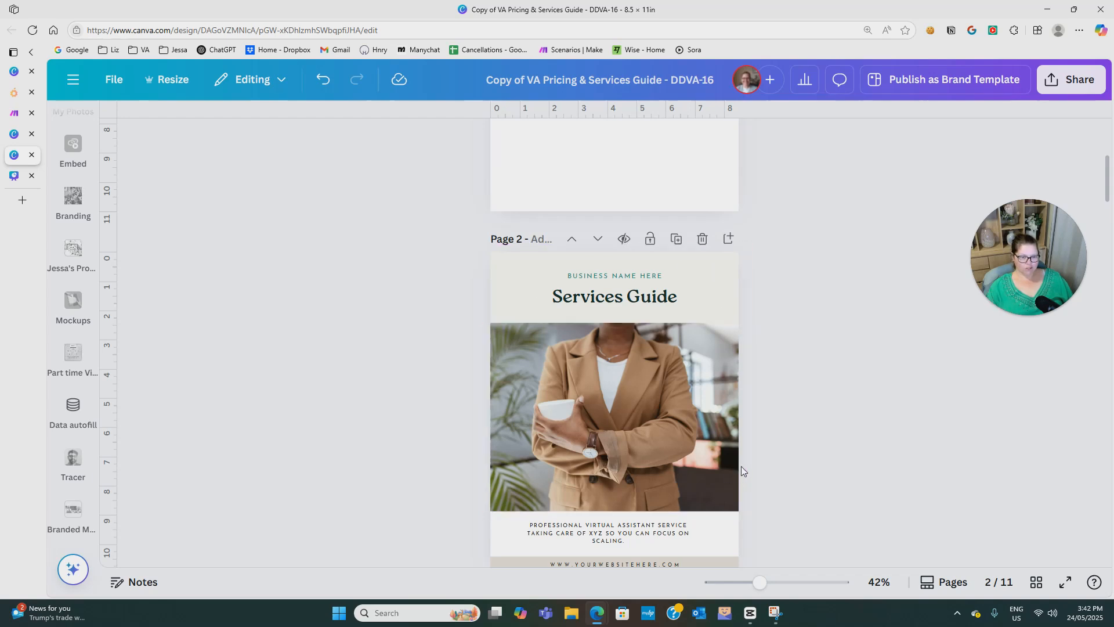
pyautogui.click(116, 80)
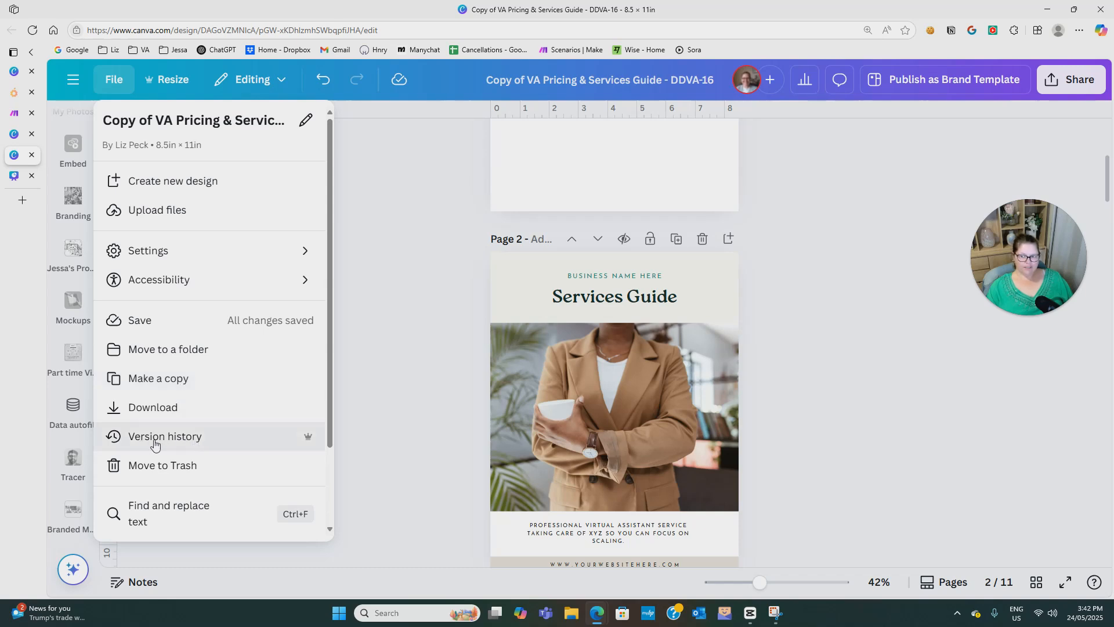
pyautogui.click(199, 443)
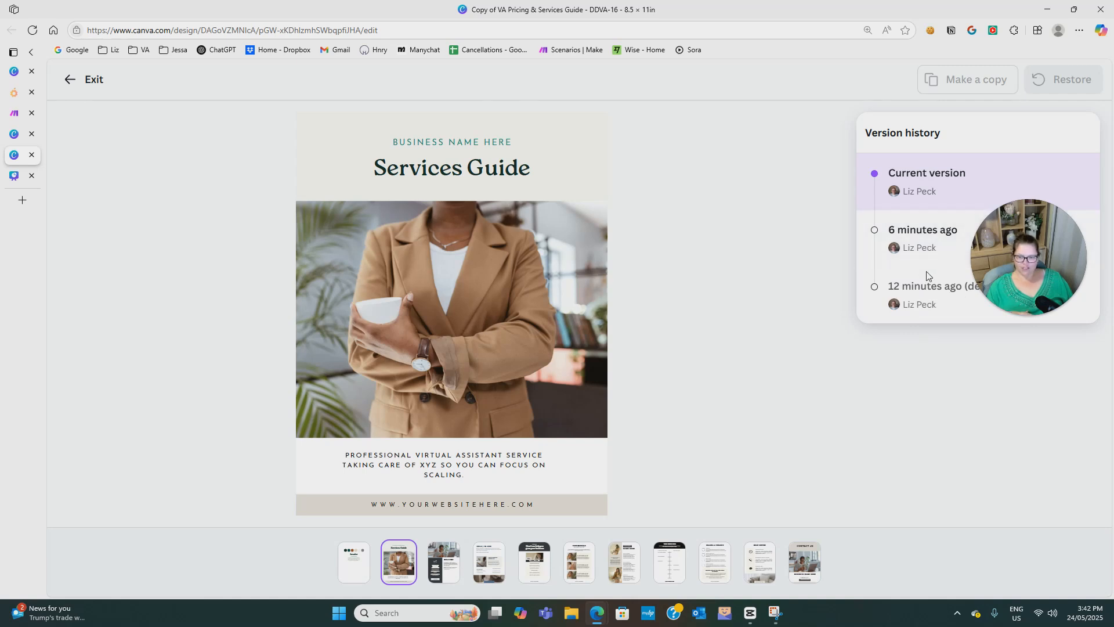
pyautogui.click(918, 232)
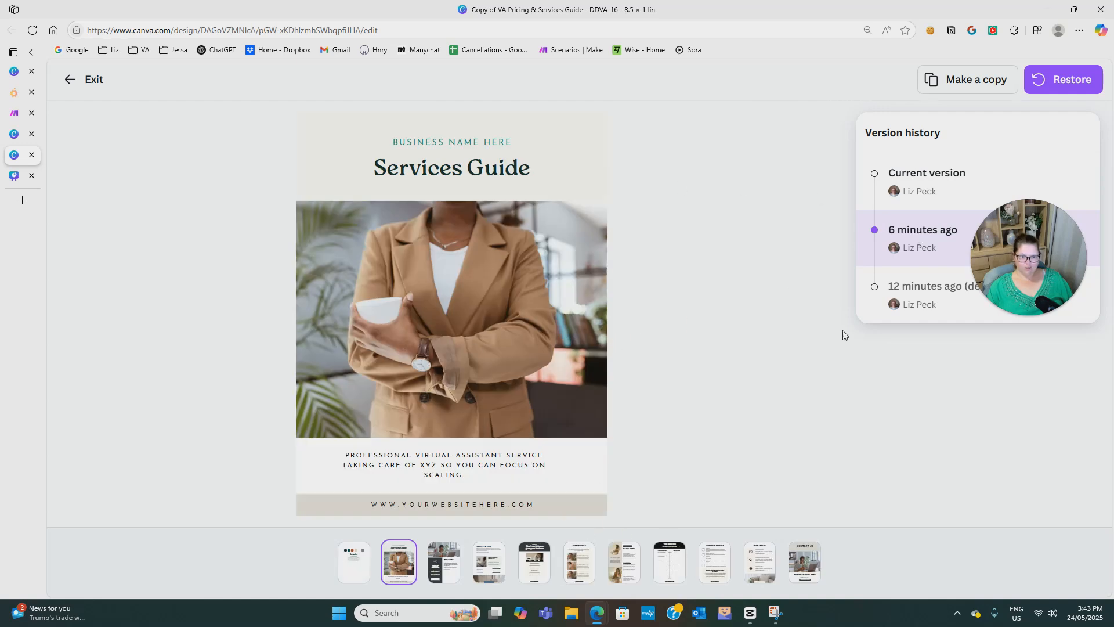
pyautogui.moveTo(1011, 250); pyautogui.dragTo(1017, 403)
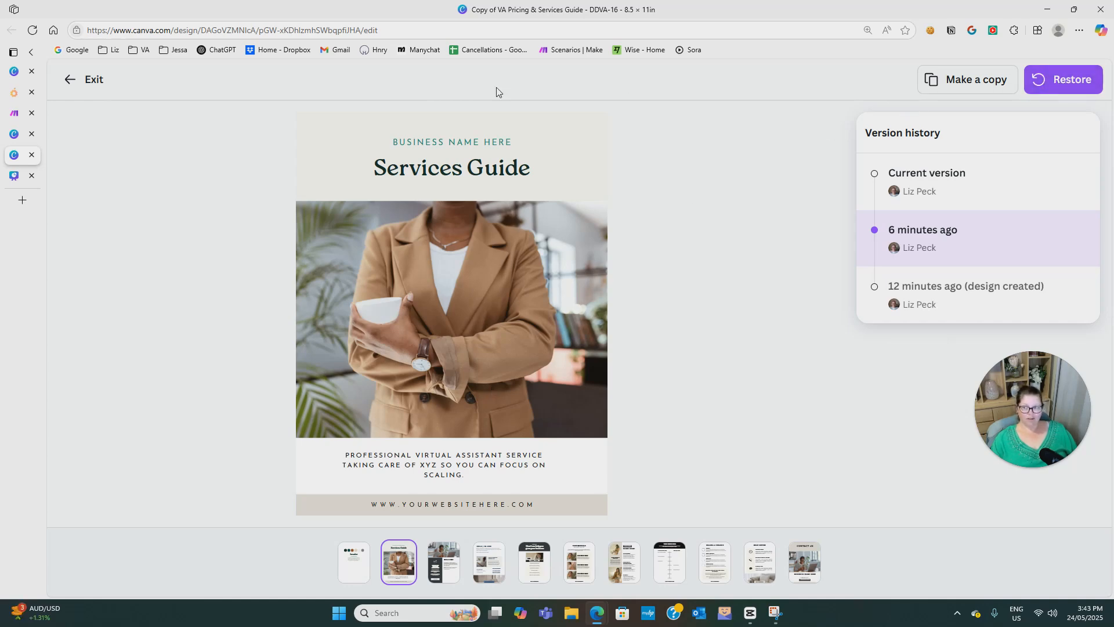
pyautogui.click(79, 80)
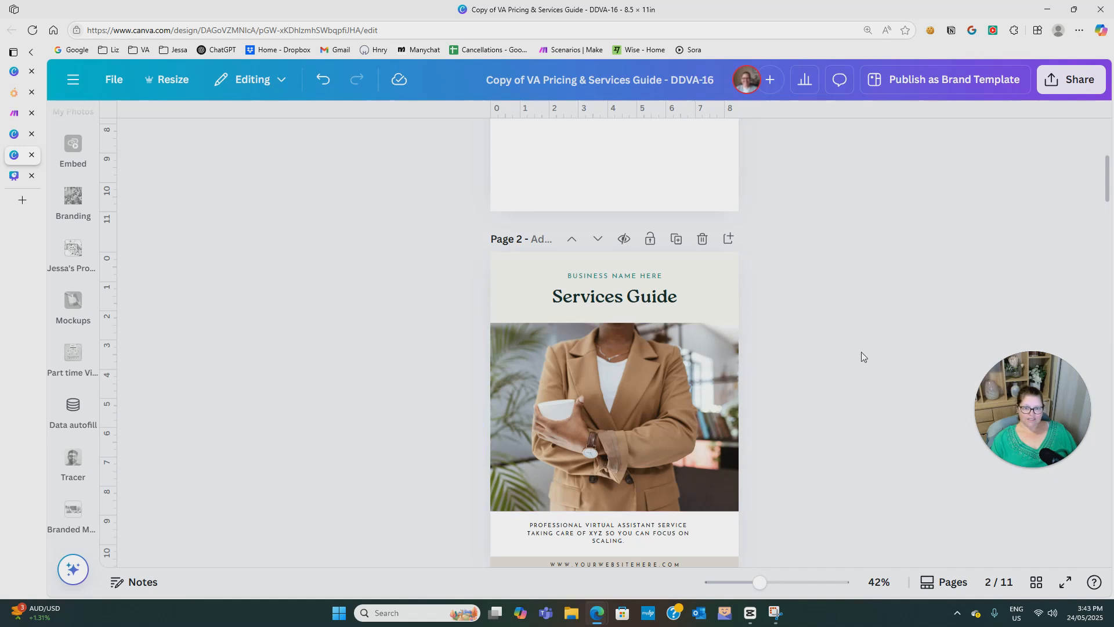